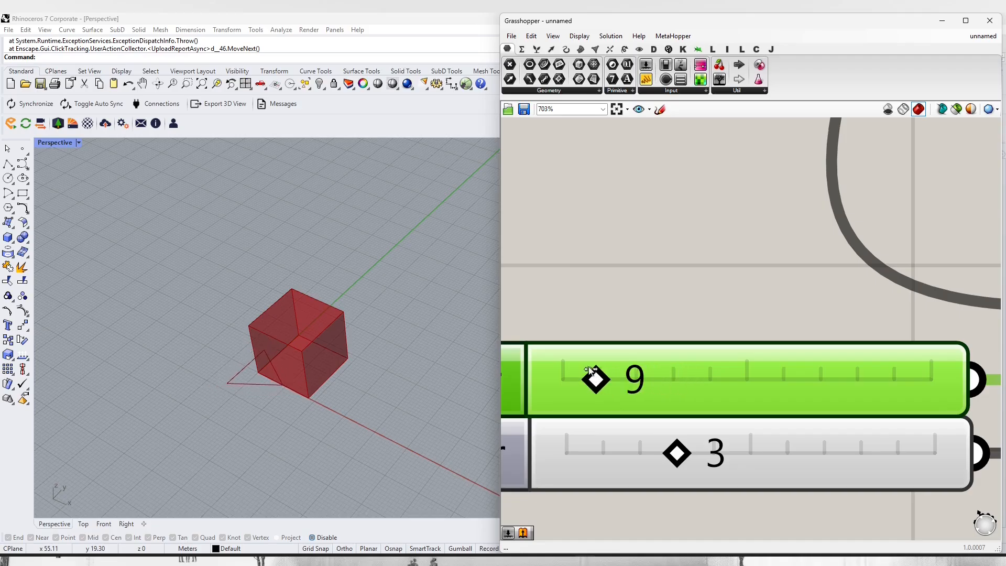
- Set the polygon's radius slider to 4
{"action": "scroll", "coordinate": [588, 376], "scroll_direction": "up", "scroll_amount": 3}
{"action": "scroll", "coordinate": [802, 442], "scroll_direction": "down", "scroll_amount": 5}
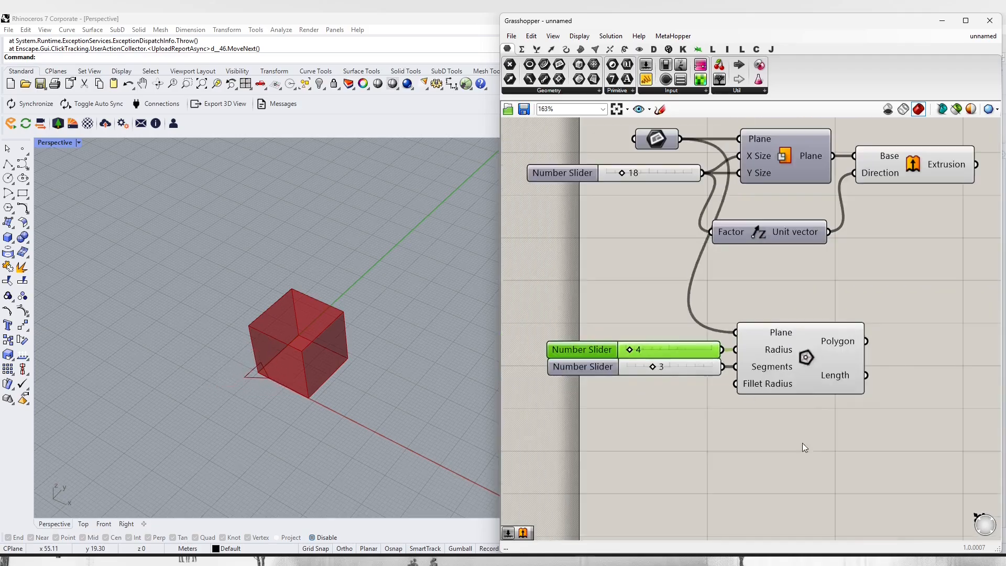
{"action": "scroll", "coordinate": [796, 394], "scroll_direction": "up", "scroll_amount": 2}
{"action": "double_click", "coordinate": [797, 394]}
{"action": "type", "text": "circl"}
{"action": "left_click", "coordinate": [783, 310]}
{"action": "scroll", "coordinate": [775, 380], "scroll_direction": "down", "scroll_amount": 3}
{"action": "left_click", "coordinate": [775, 379]}
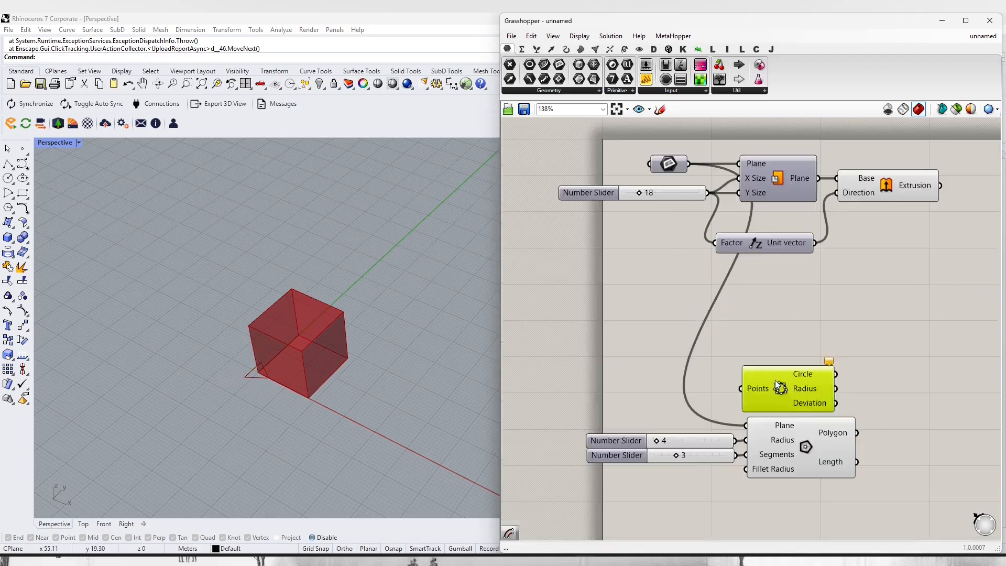
{"action": "key", "text": "Delete"}
- Add a Circle component above the Polygon component and connect the base plane to its Plane input
{"action": "double_click", "coordinate": [779, 382]}
{"action": "type", "text": "cir"}
{"action": "left_click", "coordinate": [768, 357]}
{"action": "left_click_drag", "start_coordinate": [748, 383], "coordinate": [688, 164]}
- Duplicate the polygon's segments slider with its value of 3 and connect the copy to the circle's Radius
{"action": "scroll", "coordinate": [698, 458], "scroll_direction": "up", "scroll_amount": 5}
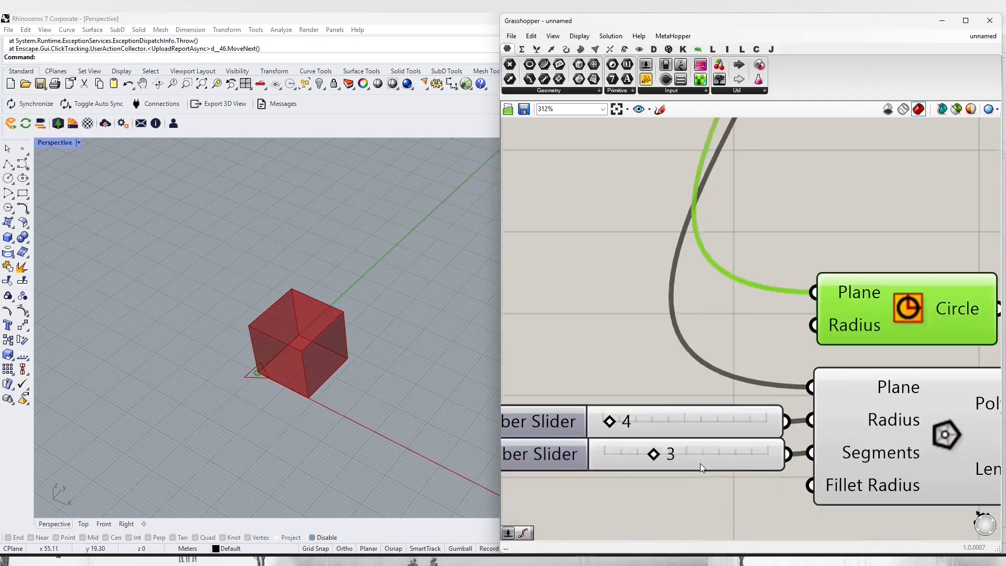
{"action": "left_click_drag", "start_coordinate": [700, 463], "coordinate": [692, 319], "text": "alt"}
{"action": "left_click_drag", "start_coordinate": [779, 309], "coordinate": [812, 326]}
{"action": "left_click_drag", "start_coordinate": [722, 322], "coordinate": [723, 338]}
- Set the polygon's radius slider to 6
{"action": "scroll", "coordinate": [366, 323], "scroll_direction": "up", "scroll_amount": 5}
{"action": "right_click_drag", "start_coordinate": [368, 323], "coordinate": [419, 362]}
{"action": "scroll", "coordinate": [736, 391], "scroll_direction": "down", "scroll_amount": 2}
{"action": "scroll", "coordinate": [669, 417], "scroll_direction": "up", "scroll_amount": 7}
{"action": "left_click_drag", "start_coordinate": [579, 396], "coordinate": [586, 396]}
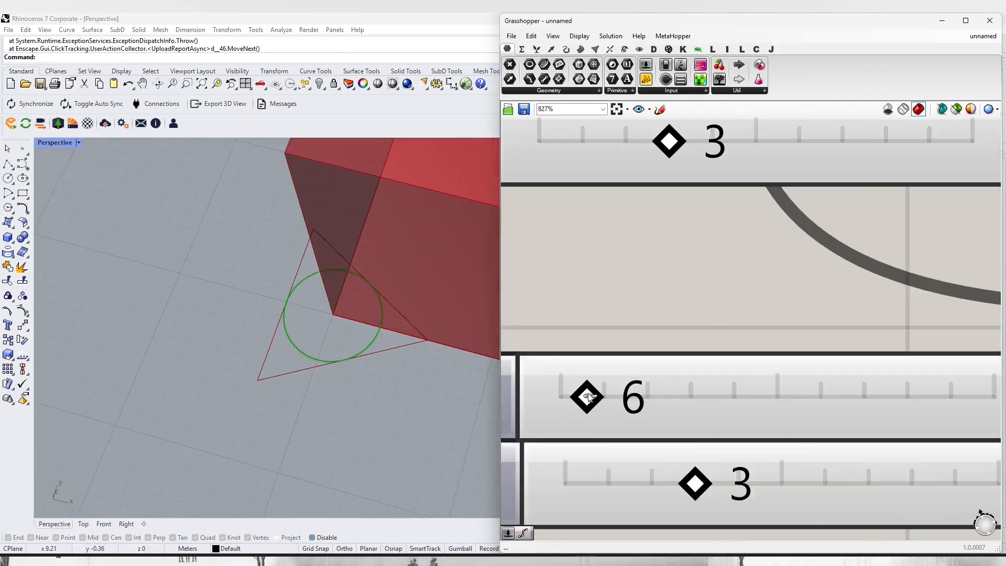
- Duplicate a polygon slider, connect the copy to the Fillet Radius input and set it to 2
{"action": "scroll", "coordinate": [638, 340], "scroll_direction": "down", "scroll_amount": 7}
{"action": "scroll", "coordinate": [710, 402], "scroll_direction": "up", "scroll_amount": 2}
{"action": "left_click_drag", "start_coordinate": [718, 370], "coordinate": [790, 404], "text": "alt"}
{"action": "scroll", "coordinate": [630, 410], "scroll_direction": "up", "scroll_amount": 3}
{"action": "left_click_drag", "start_coordinate": [649, 393], "coordinate": [614, 391]}
{"action": "left_click", "coordinate": [648, 435]}
- Hide the preview of the Circle component
{"action": "scroll", "coordinate": [648, 422], "scroll_direction": "down", "scroll_amount": 4}
{"action": "right_click_drag", "start_coordinate": [681, 398], "coordinate": [624, 418]}
{"action": "left_click", "coordinate": [739, 309]}
{"action": "middle_click", "coordinate": [739, 309]}
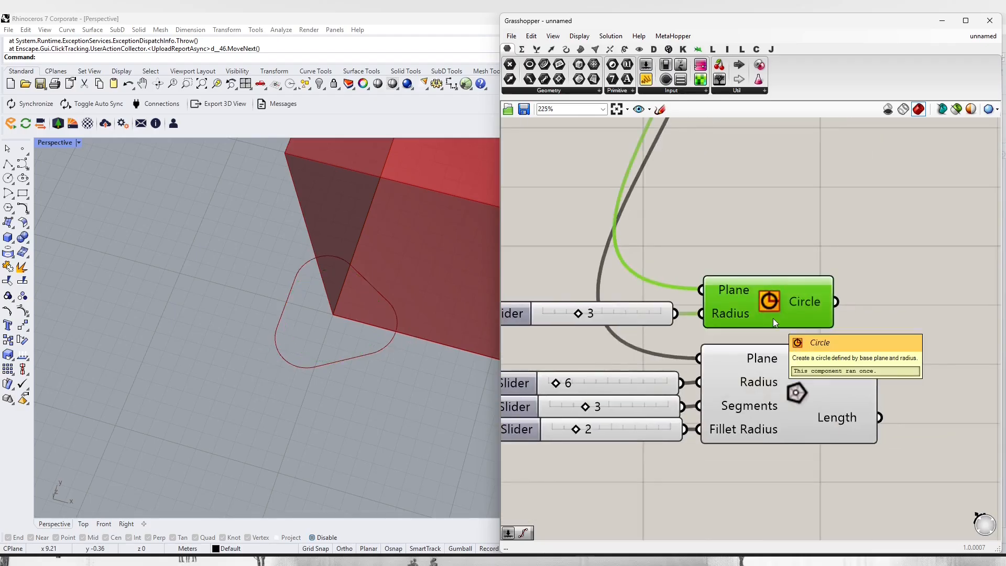
{"action": "scroll", "coordinate": [772, 319], "scroll_direction": "down", "scroll_amount": 3}
{"action": "left_click", "coordinate": [760, 385]}
- Add a Move component beside the Polygon component and connect the Polygon output to its Geometry input
{"action": "scroll", "coordinate": [786, 383], "scroll_direction": "up", "scroll_amount": 2}
{"action": "double_click", "coordinate": [826, 376]}
{"action": "type", "text": "move"}
{"action": "left_click", "coordinate": [826, 364]}
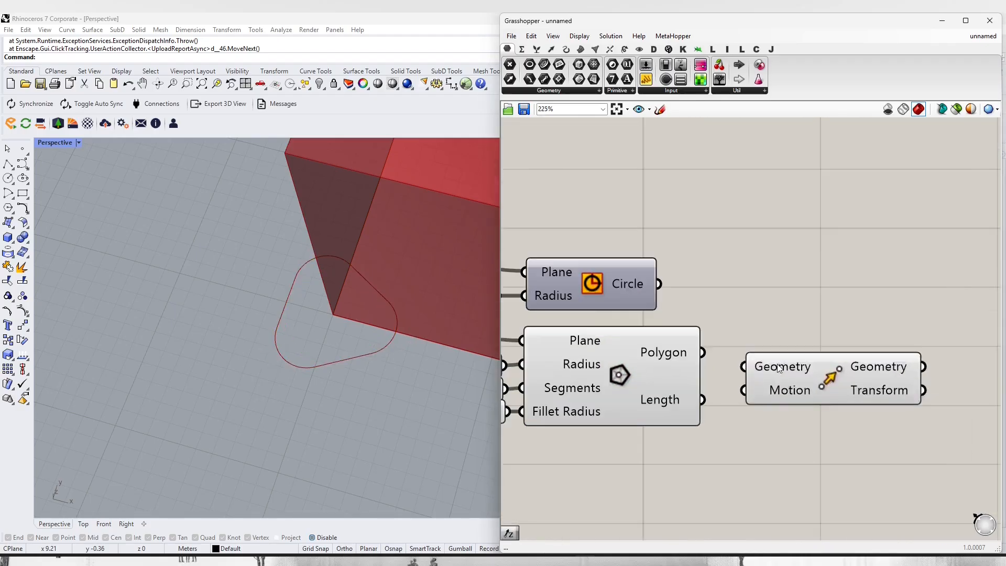
{"action": "left_click_drag", "start_coordinate": [701, 351], "coordinate": [744, 366]}
{"action": "left_click_drag", "start_coordinate": [790, 384], "coordinate": [920, 369]}
- Add a Unit Z vector, connect it to the Motion input of Move, and shift both components away from Polygon
{"action": "double_click", "coordinate": [813, 406]}
{"action": "type", "text": "z"}
{"action": "left_click", "coordinate": [813, 392]}
{"action": "left_click_drag", "start_coordinate": [863, 405], "coordinate": [856, 348]}
{"action": "left_click_drag", "start_coordinate": [818, 386], "coordinate": [746, 301]}
{"action": "left_click_drag", "start_coordinate": [733, 360], "coordinate": [884, 360]}
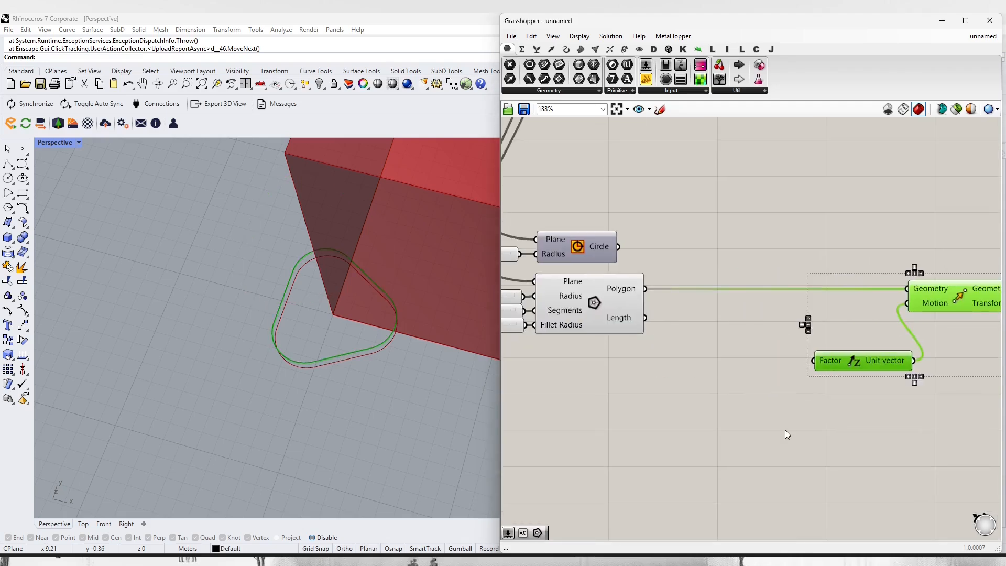
- Add a number slider with the value 17 and connect it to the Factor input of the Move's Unit Z vector
{"action": "double_click", "coordinate": [784, 429]}
{"action": "type", "text": "17"}
{"action": "double_click", "coordinate": [815, 467]}
{"action": "type", "text": "17"}
{"action": "key", "text": "Return"}
{"action": "scroll", "coordinate": [844, 427], "scroll_direction": "up", "scroll_amount": 2}
{"action": "left_click_drag", "start_coordinate": [799, 332], "coordinate": [906, 481]}
{"action": "left_click_drag", "start_coordinate": [884, 485], "coordinate": [744, 336]}
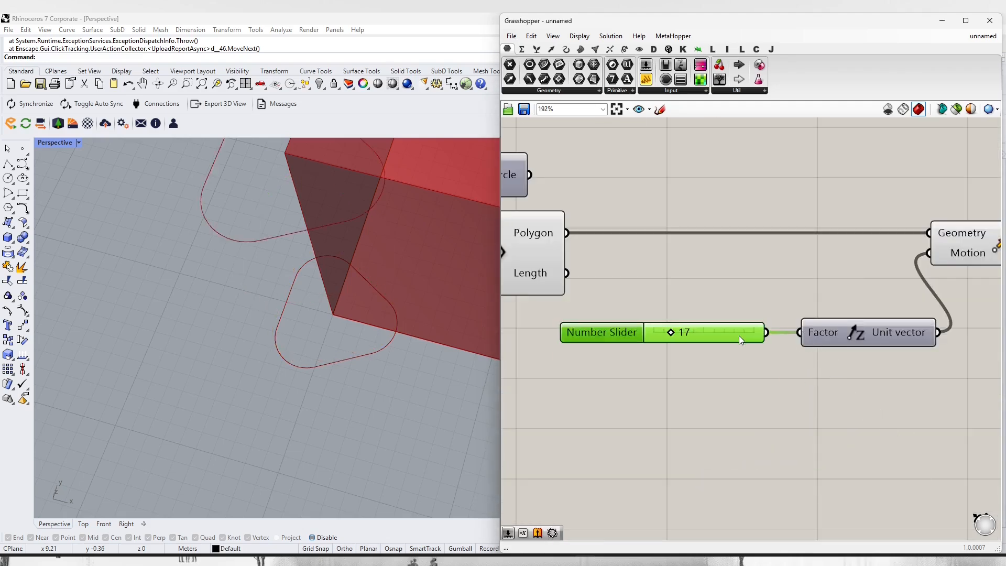
- Reposition the 17 slider, Unit Z and Move components together well below the Polygon component
{"action": "scroll", "coordinate": [738, 337], "scroll_direction": "down", "scroll_amount": 3}
{"action": "right_click_drag", "start_coordinate": [325, 403], "coordinate": [370, 350]}
{"action": "scroll", "coordinate": [927, 298], "scroll_direction": "up", "scroll_amount": 1}
{"action": "left_click_drag", "start_coordinate": [893, 280], "coordinate": [918, 336]}
{"action": "scroll", "coordinate": [734, 325], "scroll_direction": "down", "scroll_amount": 2}
{"action": "left_click_drag", "start_coordinate": [860, 426], "coordinate": [702, 309]}
{"action": "left_click_drag", "start_coordinate": [881, 320], "coordinate": [882, 457]}
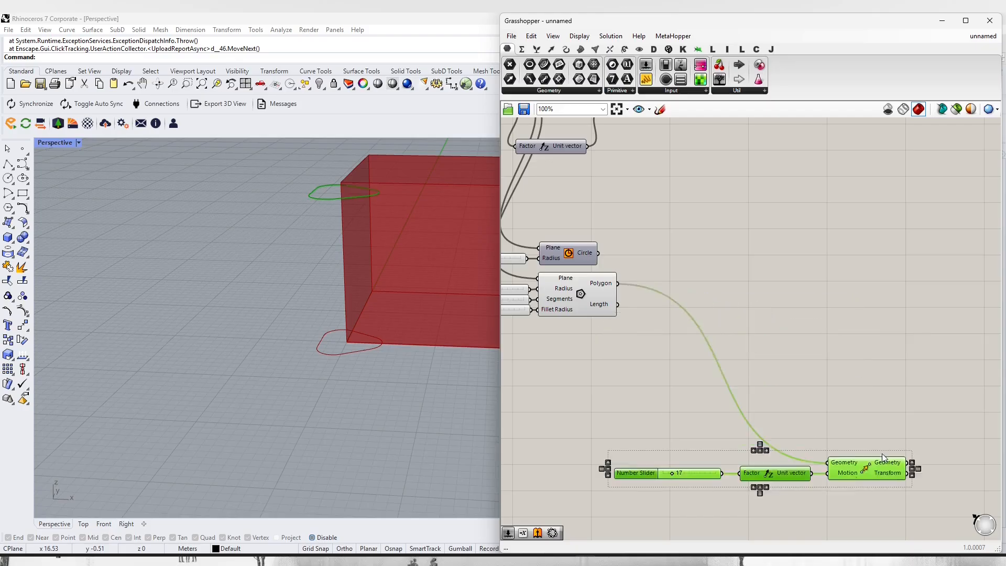
- Add a Tween Curve component beside Move, connecting the polygon to Curve A and the moved polygon to Curve B
{"action": "scroll", "coordinate": [857, 402], "scroll_direction": "up", "scroll_amount": 2}
{"action": "double_click", "coordinate": [846, 346]}
{"action": "type", "text": "tween"}
{"action": "left_click", "coordinate": [855, 336]}
{"action": "scroll", "coordinate": [858, 335], "scroll_direction": "down", "scroll_amount": 3}
{"action": "left_click_drag", "start_coordinate": [633, 232], "coordinate": [824, 341]}
{"action": "left_click_drag", "start_coordinate": [854, 350], "coordinate": [918, 395]}
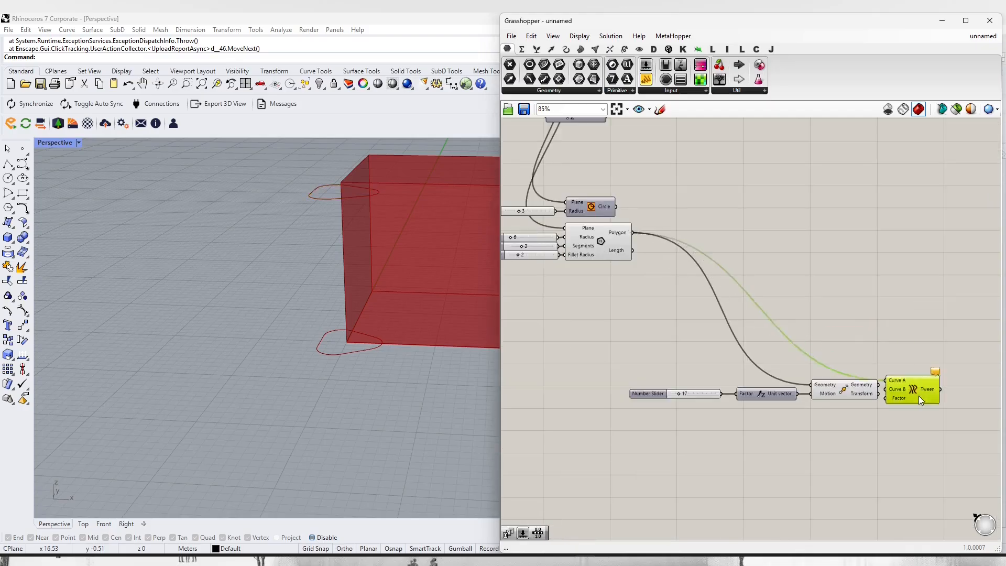
{"action": "scroll", "coordinate": [902, 362], "scroll_direction": "up", "scroll_amount": 3}
{"action": "scroll", "coordinate": [812, 464], "scroll_direction": "down", "scroll_amount": 1}
- Add a Range component below Tween Curve and connect its output to the tween's Factor input
{"action": "double_click", "coordinate": [812, 464]}
{"action": "type", "text": "range"}
{"action": "left_click", "coordinate": [810, 458]}
{"action": "left_click_drag", "start_coordinate": [864, 377], "coordinate": [788, 455]}
- Add a number slider, connect it to the Range's Steps input and set it to 40
{"action": "double_click", "coordinate": [762, 434]}
{"action": "type", "text": "12"}
{"action": "key", "text": "Return"}
{"action": "left_click_drag", "start_coordinate": [737, 425], "coordinate": [716, 470]}
{"action": "left_click_drag", "start_coordinate": [683, 466], "coordinate": [684, 417]}
{"action": "scroll", "coordinate": [617, 425], "scroll_direction": "up", "scroll_amount": 2}
{"action": "left_click_drag", "start_coordinate": [552, 425], "coordinate": [616, 424]}
{"action": "scroll", "coordinate": [733, 266], "scroll_direction": "down", "scroll_amount": 5}
- Shift the Tween Curve, Range and steps slider away from Move to free up canvas space between them
{"action": "right_click_drag", "start_coordinate": [726, 269], "coordinate": [638, 289]}
{"action": "mouse_move", "coordinate": [804, 264]}
{"action": "left_mouse_down"}
{"action": "mouse_move", "coordinate": [812, 301]}
{"action": "mouse_move", "coordinate": [821, 264]}
{"action": "left_mouse_up"}
{"action": "left_click_drag", "start_coordinate": [749, 367], "coordinate": [623, 313]}
{"action": "left_click", "coordinate": [835, 264], "text": "shift"}
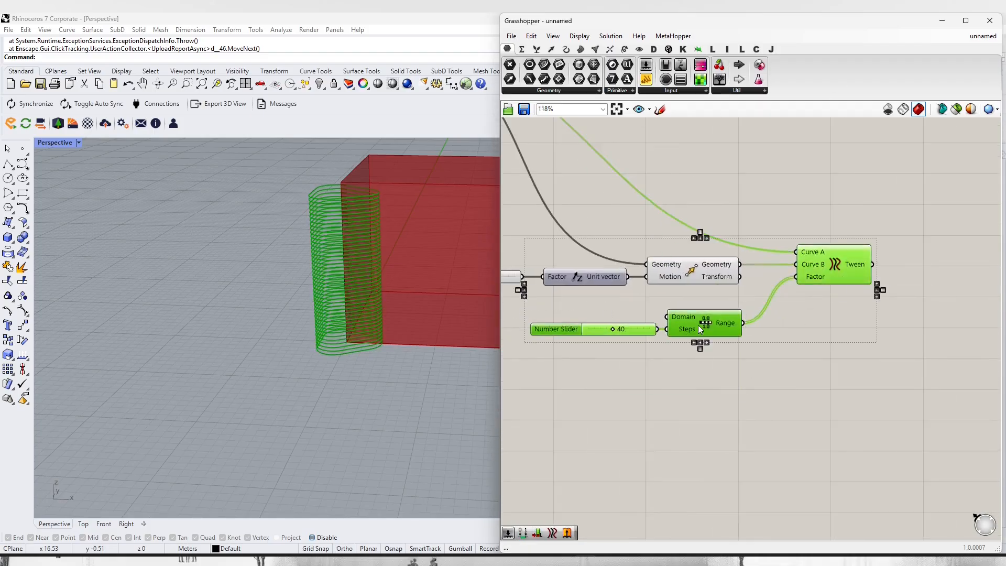
{"action": "left_click_drag", "start_coordinate": [697, 325], "coordinate": [998, 325]}
- Add a Rotate component below the Move component and connect the moved polygon to its Geometry input
{"action": "scroll", "coordinate": [885, 284], "scroll_direction": "up", "scroll_amount": 2}
{"action": "double_click", "coordinate": [729, 314]}
{"action": "type", "text": "rotate"}
{"action": "left_click", "coordinate": [712, 302]}
{"action": "left_click_drag", "start_coordinate": [712, 315], "coordinate": [800, 440]}
{"action": "left_click_drag", "start_coordinate": [753, 422], "coordinate": [684, 257]}
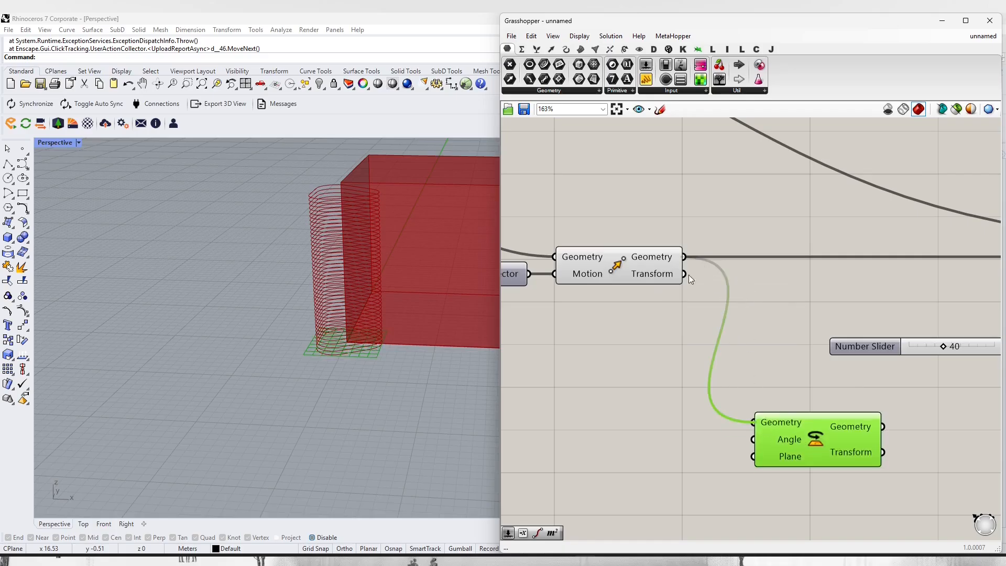
- Add an Area component fed by the moved polygon and connect its Centroid to the Rotate's Plane input
{"action": "double_click", "coordinate": [693, 465]}
{"action": "type", "text": "area"}
{"action": "left_click", "coordinate": [695, 453]}
{"action": "left_click_drag", "start_coordinate": [632, 465], "coordinate": [684, 259]}
{"action": "scroll", "coordinate": [760, 490], "scroll_direction": "up", "scroll_amount": 2}
{"action": "mouse_move", "coordinate": [737, 440]}
{"action": "left_mouse_down"}
{"action": "mouse_move", "coordinate": [721, 411]}
{"action": "mouse_move", "coordinate": [737, 432]}
{"action": "left_mouse_up"}
{"action": "left_click_drag", "start_coordinate": [677, 432], "coordinate": [661, 433]}
{"action": "scroll", "coordinate": [688, 435], "scroll_direction": "down", "scroll_amount": 2}
{"action": "left_click", "coordinate": [743, 433]}
- Connect the Rotate's Geometry output to the tween's Curve B input, replacing the Move connection
{"action": "scroll", "coordinate": [743, 424], "scroll_direction": "down", "scroll_amount": 3}
{"action": "right_click_drag", "start_coordinate": [864, 375], "coordinate": [742, 372]}
{"action": "left_click_drag", "start_coordinate": [931, 285], "coordinate": [703, 406]}
{"action": "scroll", "coordinate": [340, 257], "scroll_direction": "up", "scroll_amount": 6}
{"action": "right_click_drag", "start_coordinate": [335, 251], "coordinate": [340, 291]}
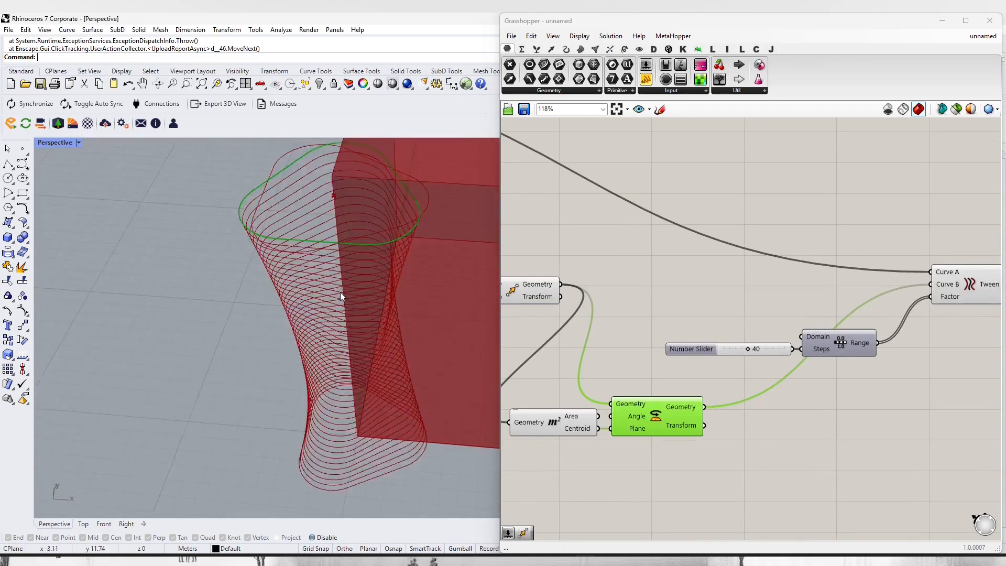
- Hide the preview of the extruded box components
{"action": "scroll", "coordinate": [760, 357], "scroll_direction": "down", "scroll_amount": 4}
{"action": "right_click_drag", "start_coordinate": [785, 363], "coordinate": [917, 490]}
{"action": "left_click_drag", "start_coordinate": [697, 233], "coordinate": [566, 281]}
{"action": "middle_click", "coordinate": [565, 281]}
{"action": "left_click", "coordinate": [593, 263]}
- Hide the preview of the Move component
{"action": "scroll", "coordinate": [797, 466], "scroll_direction": "up", "scroll_amount": 4}
{"action": "right_click_drag", "start_coordinate": [797, 466], "coordinate": [786, 382]}
{"action": "left_click", "coordinate": [750, 363]}
{"action": "middle_click", "coordinate": [696, 447]}
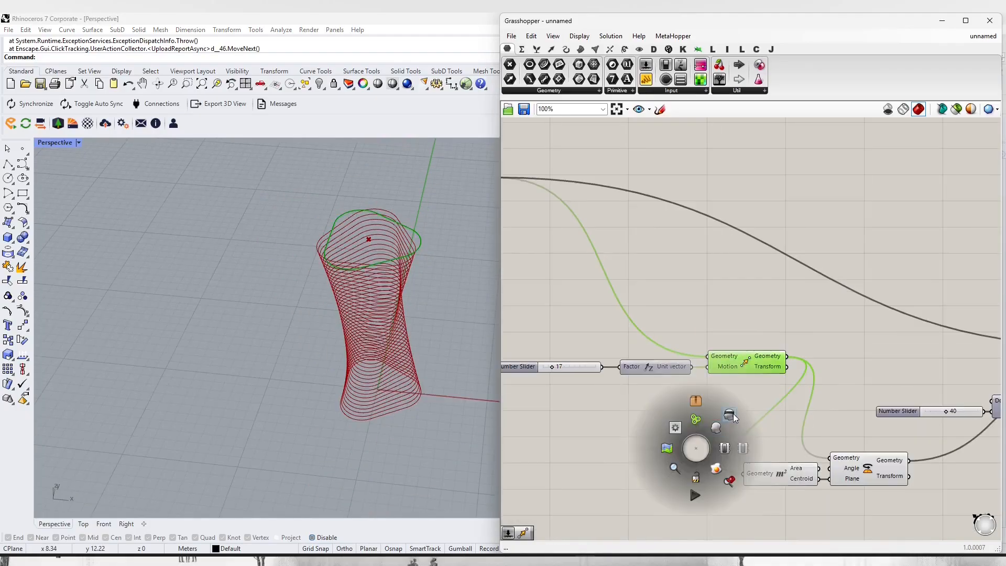
{"action": "left_click", "coordinate": [726, 420]}
{"action": "right_click_drag", "start_coordinate": [338, 374], "coordinate": [366, 430]}
- Turn the Circle component's preview back on
{"action": "right_click_drag", "start_coordinate": [576, 283], "coordinate": [783, 413]}
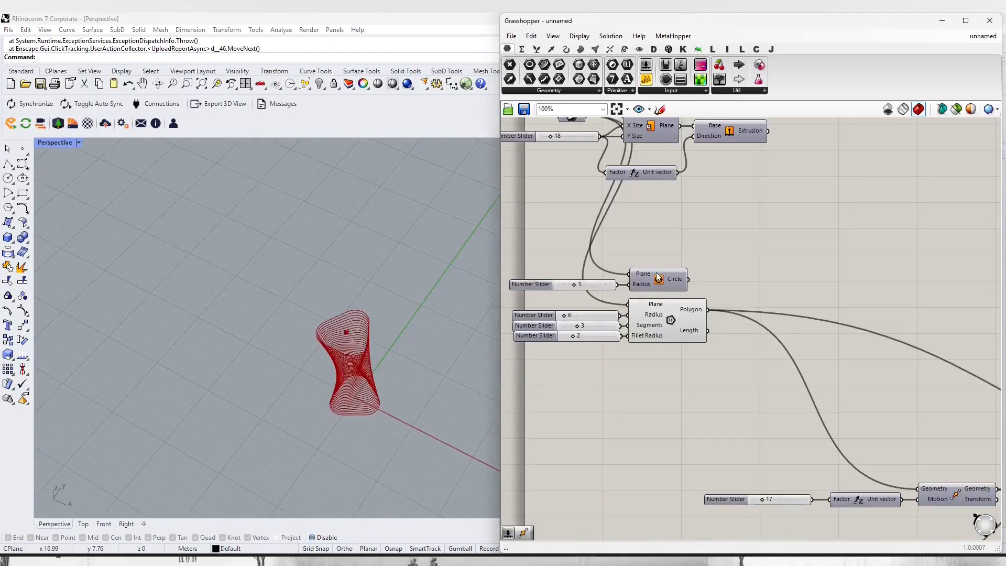
{"action": "left_click", "coordinate": [658, 278]}
{"action": "middle_click", "coordinate": [697, 275]}
{"action": "left_click", "coordinate": [727, 248]}
{"action": "scroll", "coordinate": [388, 409], "scroll_direction": "up", "scroll_amount": 7}
{"action": "right_click_drag", "start_coordinate": [388, 409], "coordinate": [385, 309]}
{"action": "scroll", "coordinate": [537, 345], "scroll_direction": "down", "scroll_amount": 4}
{"action": "scroll", "coordinate": [781, 496], "scroll_direction": "up", "scroll_amount": 7}
- Add a number slider with the value 45 just below the Area component
{"action": "right_click_drag", "start_coordinate": [781, 497], "coordinate": [716, 400]}
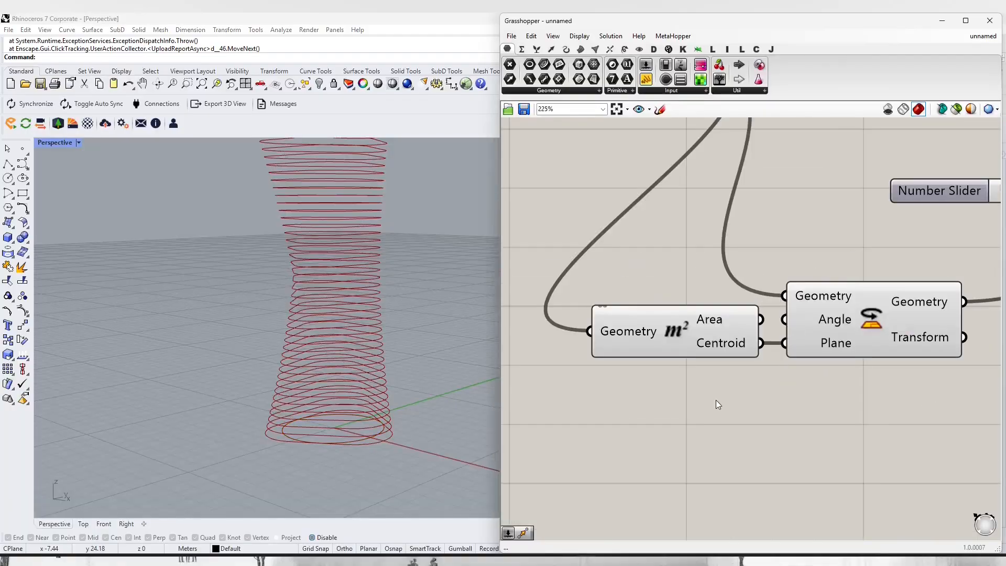
{"action": "double_click", "coordinate": [716, 401]}
{"action": "type", "text": "45"}
{"action": "key", "text": "Return"}
{"action": "left_click_drag", "start_coordinate": [645, 399], "coordinate": [615, 393]}
- Set the Rotate's Angle input to degrees and connect the 45 slider to it
{"action": "right_click", "coordinate": [809, 327]}
{"action": "left_click", "coordinate": [838, 430]}
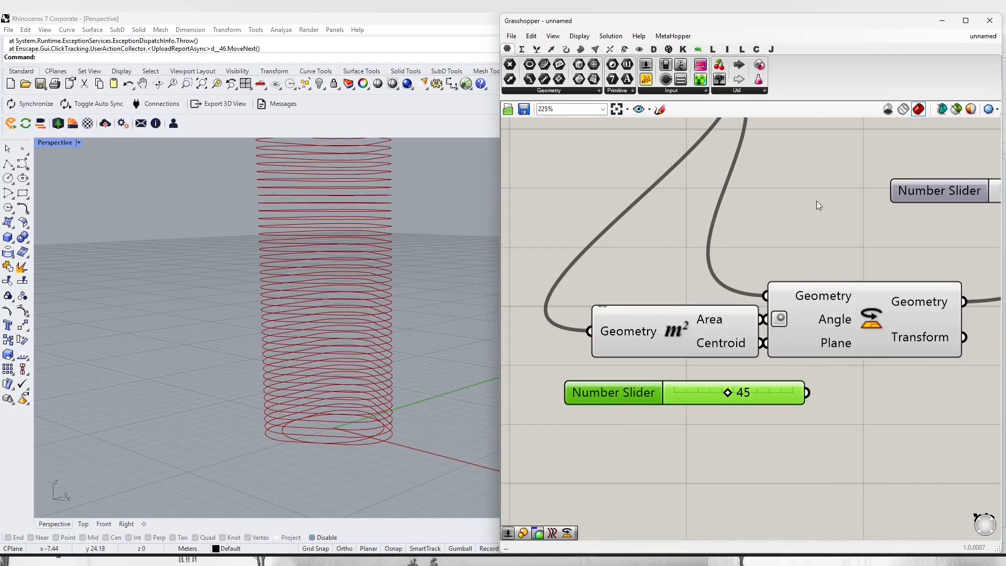
{"action": "left_click_drag", "start_coordinate": [698, 347], "coordinate": [677, 347]}
{"action": "left_click_drag", "start_coordinate": [766, 320], "coordinate": [741, 391]}
- Hide the previews of the Circle and Polygon components
{"action": "scroll", "coordinate": [450, 330], "scroll_direction": "down", "scroll_amount": 6}
{"action": "right_click_drag", "start_coordinate": [429, 309], "coordinate": [372, 304]}
{"action": "scroll", "coordinate": [707, 318], "scroll_direction": "down", "scroll_amount": 6}
{"action": "middle_click", "coordinate": [618, 282]}
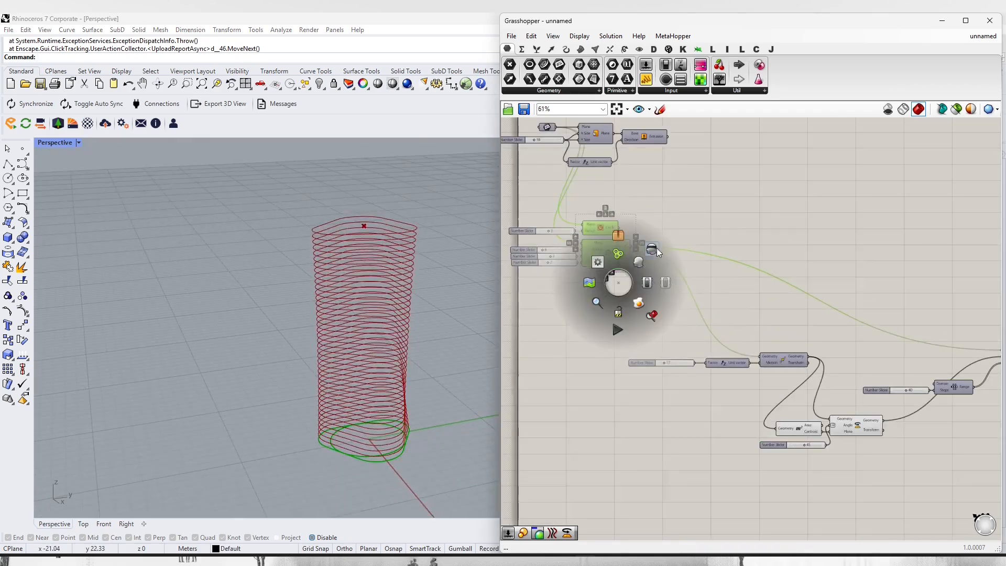
{"action": "left_click", "coordinate": [655, 250]}
- Add a Loft component after Tween Curve and connect the tweened curves to its Curves input
{"action": "scroll", "coordinate": [755, 312], "scroll_direction": "up", "scroll_amount": 6}
{"action": "double_click", "coordinate": [791, 308]}
{"action": "type", "text": "loft"}
{"action": "key", "text": "Return"}
{"action": "scroll", "coordinate": [766, 300], "scroll_direction": "up", "scroll_amount": 2}
{"action": "left_click_drag", "start_coordinate": [699, 292], "coordinate": [678, 292]}
{"action": "left_click_drag", "start_coordinate": [750, 314], "coordinate": [834, 314]}
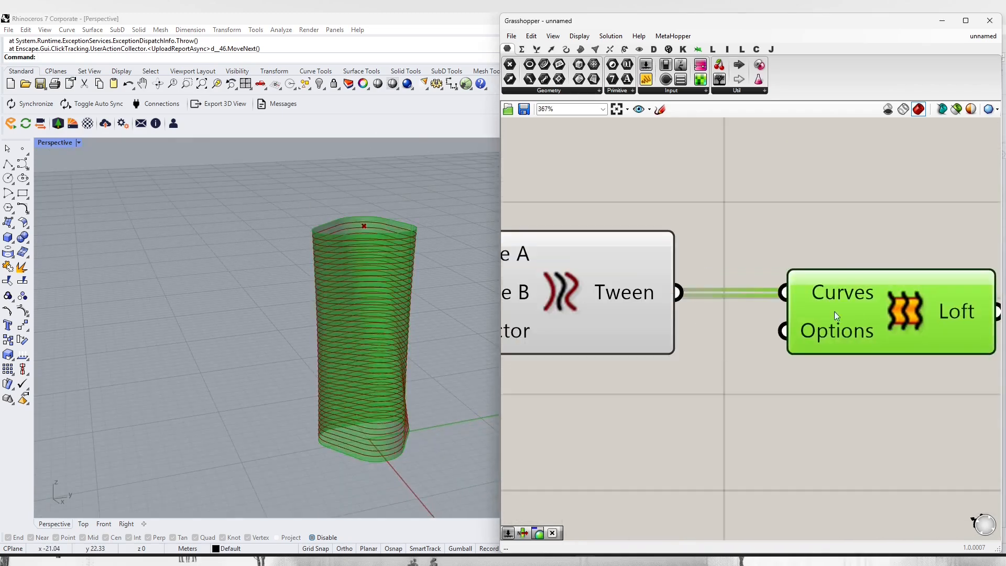
- Add a Scale component below Loft and connect the tweened curves to its Geometry input
{"action": "scroll", "coordinate": [788, 328], "scroll_direction": "down", "scroll_amount": 4}
{"action": "double_click", "coordinate": [827, 438]}
{"action": "type", "text": "s"}
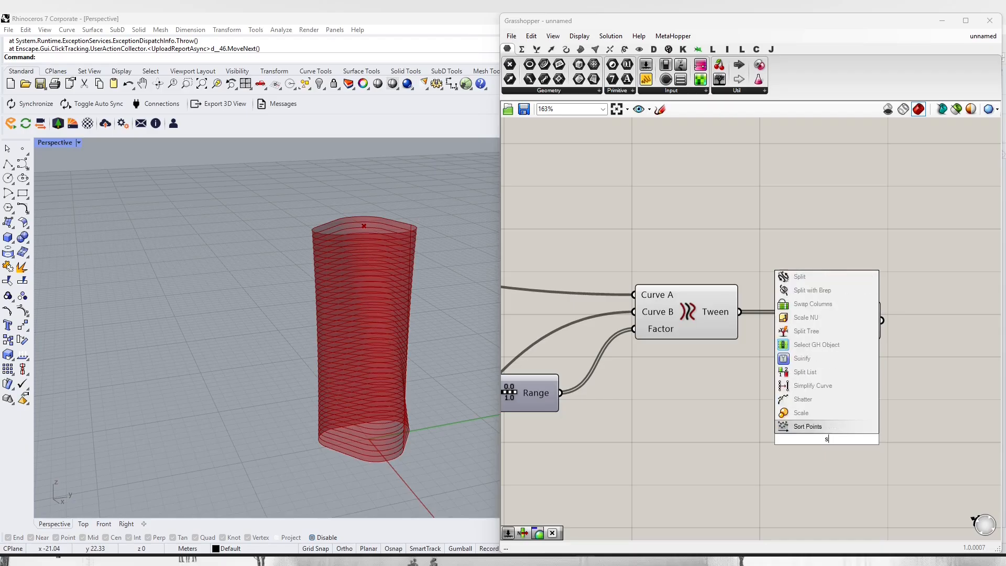
{"action": "type", "text": "cale"}
{"action": "key", "text": "Return"}
{"action": "left_click_drag", "start_coordinate": [783, 441], "coordinate": [942, 454]}
- Add an Area component, feed it the tweened curves, and connect its Centroid output to the Scale's Center input
{"action": "double_click", "coordinate": [816, 479]}
{"action": "type", "text": "area"}
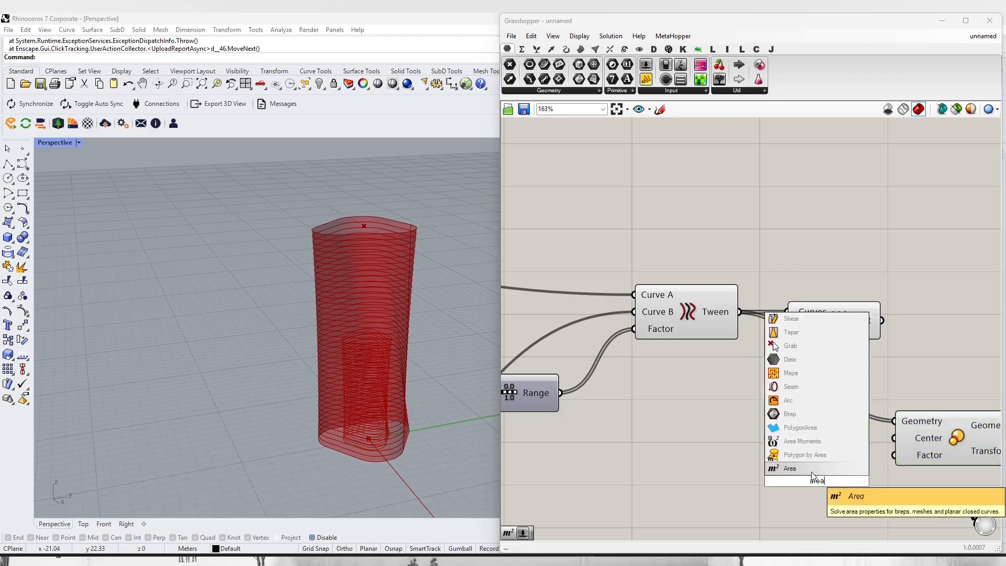
{"action": "key", "text": "Return"}
{"action": "left_click_drag", "start_coordinate": [739, 312], "coordinate": [759, 482]}
{"action": "left_click_drag", "start_coordinate": [881, 490], "coordinate": [894, 438]}
{"action": "left_click_drag", "start_coordinate": [846, 489], "coordinate": [840, 439]}
{"action": "scroll", "coordinate": [839, 443], "scroll_direction": "down", "scroll_amount": 3}
{"action": "left_click_drag", "start_coordinate": [887, 483], "coordinate": [791, 437]}
{"action": "left_click_drag", "start_coordinate": [785, 436], "coordinate": [845, 436]}
- Delete the Loft component attached to the Tween Curve output
{"action": "left_click_drag", "start_coordinate": [793, 370], "coordinate": [924, 485]}
{"action": "right_click_drag", "start_coordinate": [924, 484], "coordinate": [743, 329]}
{"action": "left_click_drag", "start_coordinate": [742, 329], "coordinate": [928, 320]}
{"action": "scroll", "coordinate": [868, 307], "scroll_direction": "up", "scroll_amount": 4}
{"action": "key", "text": "Delete"}
{"action": "scroll", "coordinate": [932, 322], "scroll_direction": "down", "scroll_amount": 3}
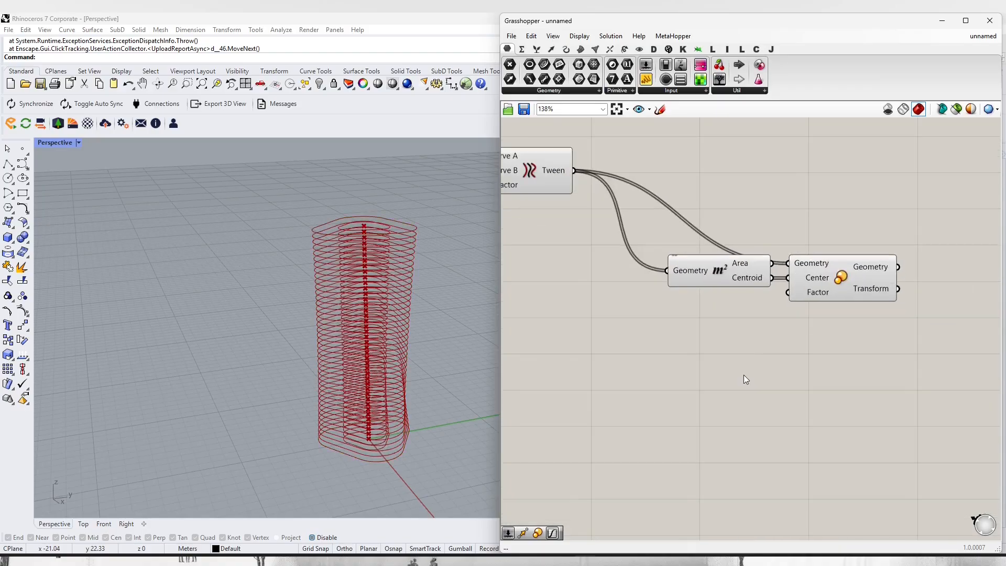
- Add a Graph Mapper below the Area component and connect its output to the Scale's Factor input
{"action": "double_click", "coordinate": [744, 378]}
{"action": "type", "text": "graph"}
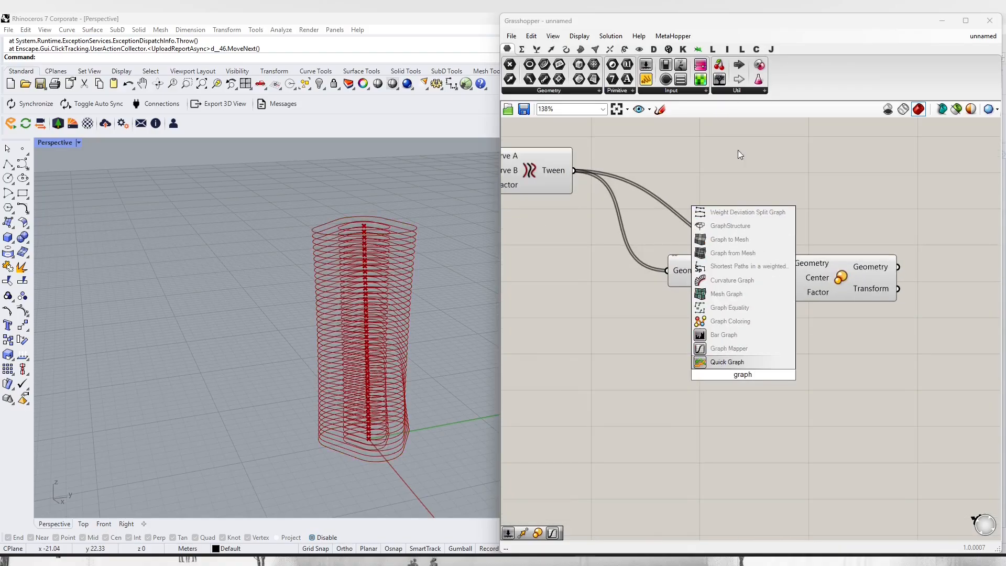
{"action": "left_click", "coordinate": [753, 350]}
{"action": "left_click_drag", "start_coordinate": [752, 351], "coordinate": [724, 356]}
{"action": "left_click_drag", "start_coordinate": [789, 292], "coordinate": [769, 379]}
{"action": "scroll", "coordinate": [597, 300], "scroll_direction": "down", "scroll_amount": 1}
{"action": "right_click_drag", "start_coordinate": [594, 300], "coordinate": [723, 288]}
- Add a Range component that feeds the Graph Mapper and connect the 40 slider to its Steps input
{"action": "double_click", "coordinate": [716, 352]}
{"action": "type", "text": "range"}
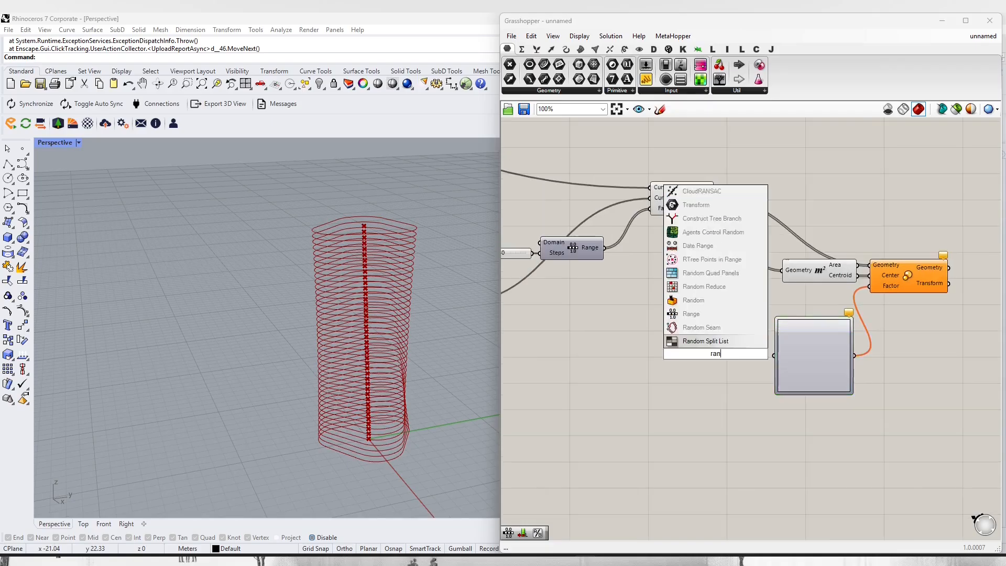
{"action": "left_click", "coordinate": [728, 340]}
{"action": "scroll", "coordinate": [763, 352], "scroll_direction": "up", "scroll_amount": 4}
{"action": "left_click_drag", "start_coordinate": [735, 357], "coordinate": [786, 359]}
{"action": "left_click_drag", "start_coordinate": [709, 366], "coordinate": [716, 368]}
{"action": "scroll", "coordinate": [744, 361], "scroll_direction": "down", "scroll_amount": 11}
{"action": "left_click_drag", "start_coordinate": [619, 369], "coordinate": [748, 336]}
- Set the Graph Mapper's graph type to Bezier
{"action": "scroll", "coordinate": [623, 364], "scroll_direction": "up", "scroll_amount": 8}
{"action": "scroll", "coordinate": [660, 388], "scroll_direction": "down", "scroll_amount": 6}
{"action": "scroll", "coordinate": [725, 345], "scroll_direction": "down", "scroll_amount": 3}
{"action": "scroll", "coordinate": [836, 354], "scroll_direction": "up", "scroll_amount": 5}
{"action": "right_click", "coordinate": [837, 354]}
{"action": "mouse_move", "coordinate": [900, 485]}
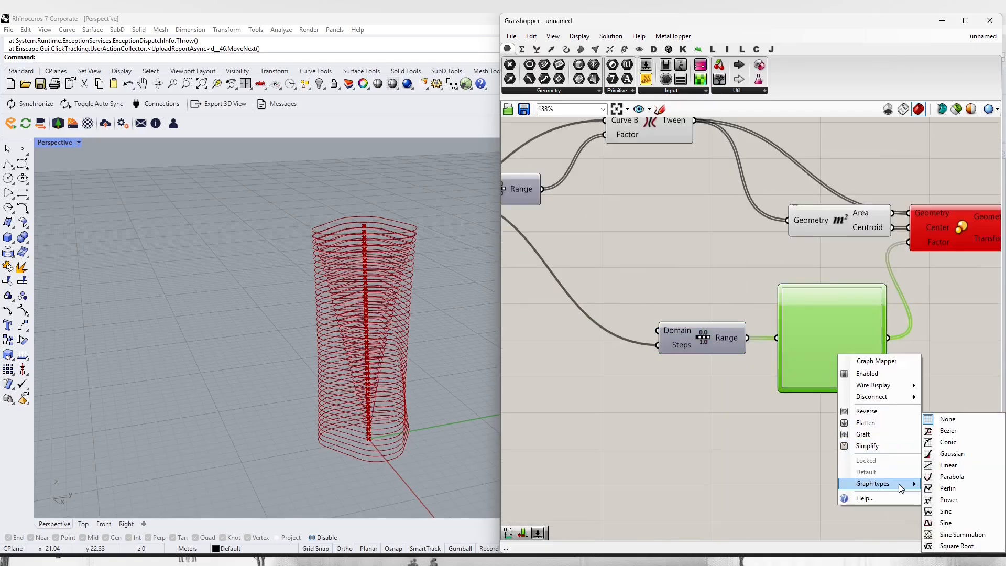
{"action": "left_click", "coordinate": [947, 432]}
{"action": "right_click_drag", "start_coordinate": [940, 373], "coordinate": [834, 385]}
{"action": "left_click", "coordinate": [834, 386]}
- Add an Addition component and connect the Graph Mapper's output to its A input
{"action": "left_click", "coordinate": [522, 49]}
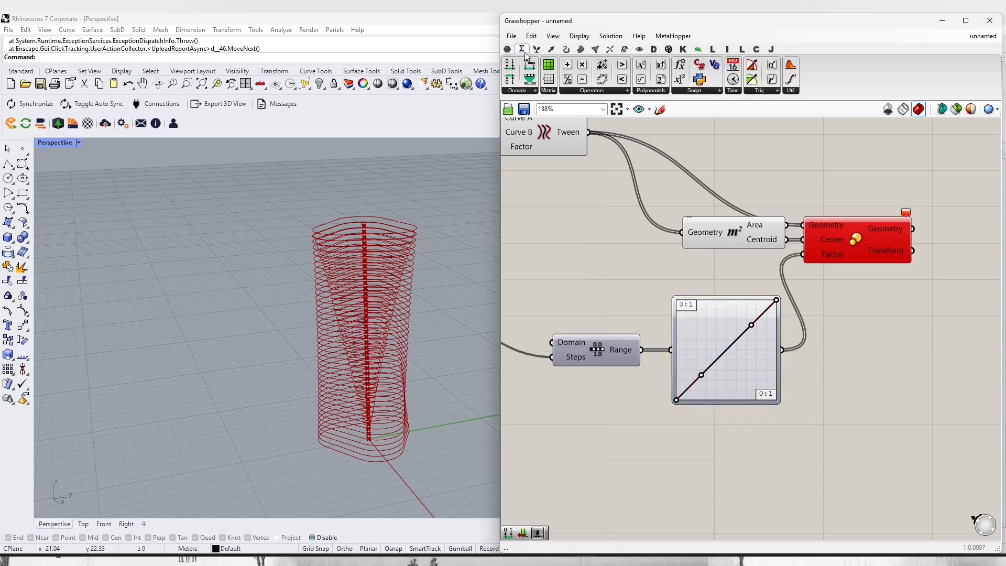
{"action": "left_click", "coordinate": [568, 67]}
{"action": "scroll", "coordinate": [755, 392], "scroll_direction": "up", "scroll_amount": 2}
{"action": "left_click", "coordinate": [846, 399]}
{"action": "left_click_drag", "start_coordinate": [791, 335], "coordinate": [903, 380]}
- Add a 0.23 number slider below the Graph Mapper and connect it to the Addition's B input
{"action": "double_click", "coordinate": [800, 446]}
{"action": "type", "text": "0.23"}
{"action": "key", "text": "Return"}
{"action": "left_click_drag", "start_coordinate": [924, 455], "coordinate": [857, 376]}
{"action": "left_click_drag", "start_coordinate": [894, 454], "coordinate": [729, 436]}
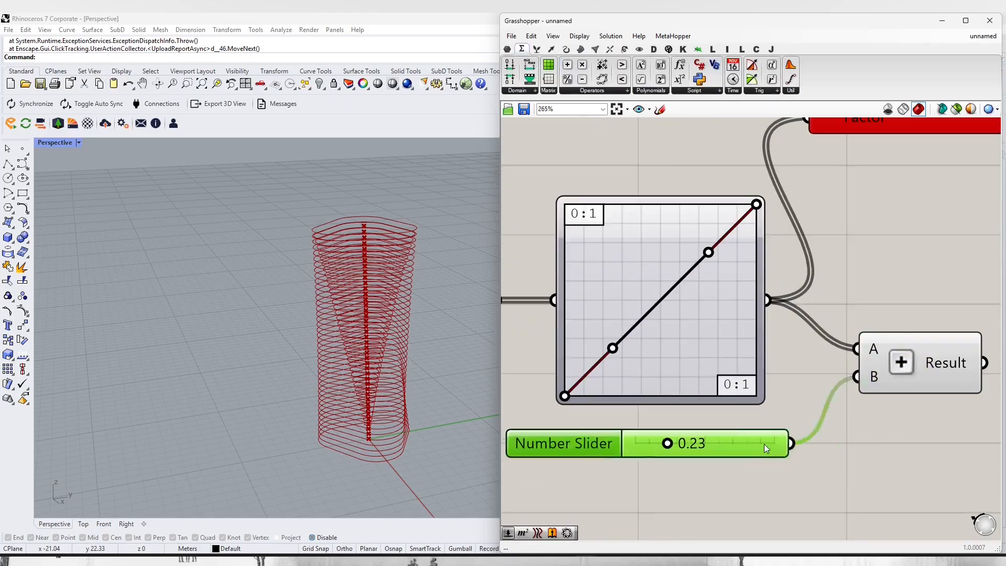
- Connect the Addition's Result output to the Scale's Factor input in place of the Graph Mapper
{"action": "scroll", "coordinate": [733, 440], "scroll_direction": "down", "scroll_amount": 2}
{"action": "left_click_drag", "start_coordinate": [770, 205], "coordinate": [913, 382]}
{"action": "right_click_drag", "start_coordinate": [911, 319], "coordinate": [829, 357]}
{"action": "left_click_drag", "start_coordinate": [862, 183], "coordinate": [667, 250]}
{"action": "left_click_drag", "start_coordinate": [629, 209], "coordinate": [820, 210]}
{"action": "left_click", "coordinate": [702, 435]}
- Reshape the Bezier graph into an arch by lowering its end point to the bottom and raising the start handle
{"action": "scroll", "coordinate": [521, 501], "scroll_direction": "up", "scroll_amount": 3}
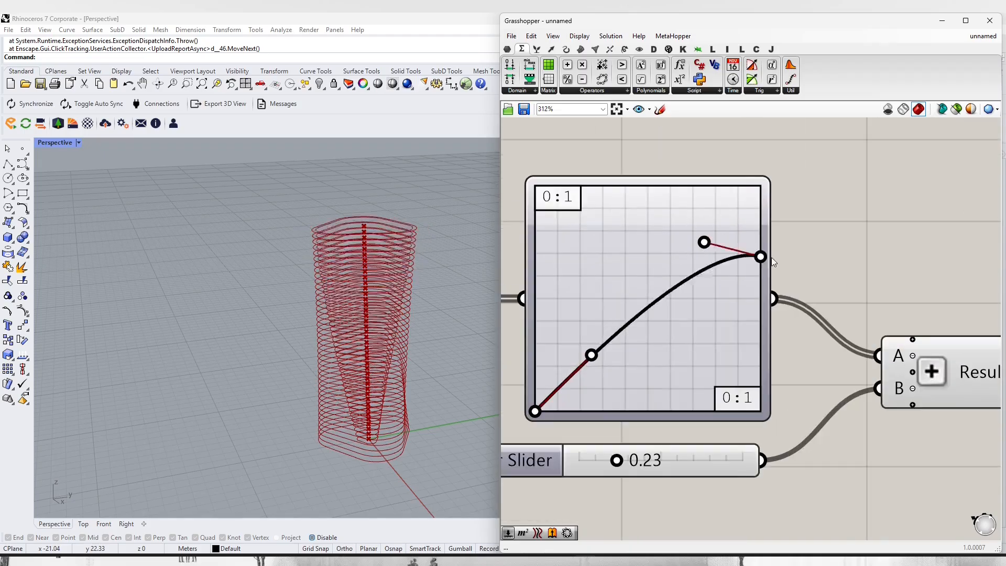
{"action": "left_click_drag", "start_coordinate": [758, 258], "coordinate": [759, 412]}
{"action": "left_click_drag", "start_coordinate": [590, 353], "coordinate": [585, 231]}
{"action": "scroll", "coordinate": [815, 411], "scroll_direction": "down", "scroll_amount": 8}
- Hide the previews of the Tween Curve and Area components
{"action": "left_click_drag", "start_coordinate": [737, 176], "coordinate": [657, 283]}
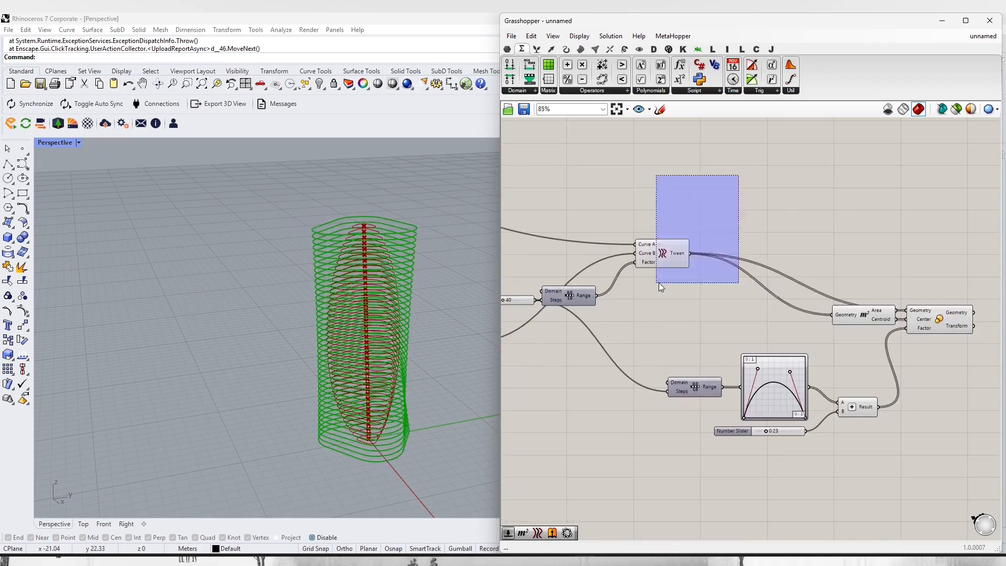
{"action": "middle_click", "coordinate": [649, 298]}
{"action": "left_click", "coordinate": [690, 248]}
{"action": "scroll", "coordinate": [914, 342], "scroll_direction": "up", "scroll_amount": 2}
{"action": "left_click", "coordinate": [839, 306]}
{"action": "middle_click", "coordinate": [840, 308]}
{"action": "left_click", "coordinate": [882, 258]}
- Raise the Bezier graph's start point to the top corner, lower its start handle and move the end handle to the edge
{"action": "scroll", "coordinate": [792, 369], "scroll_direction": "up", "scroll_amount": 5}
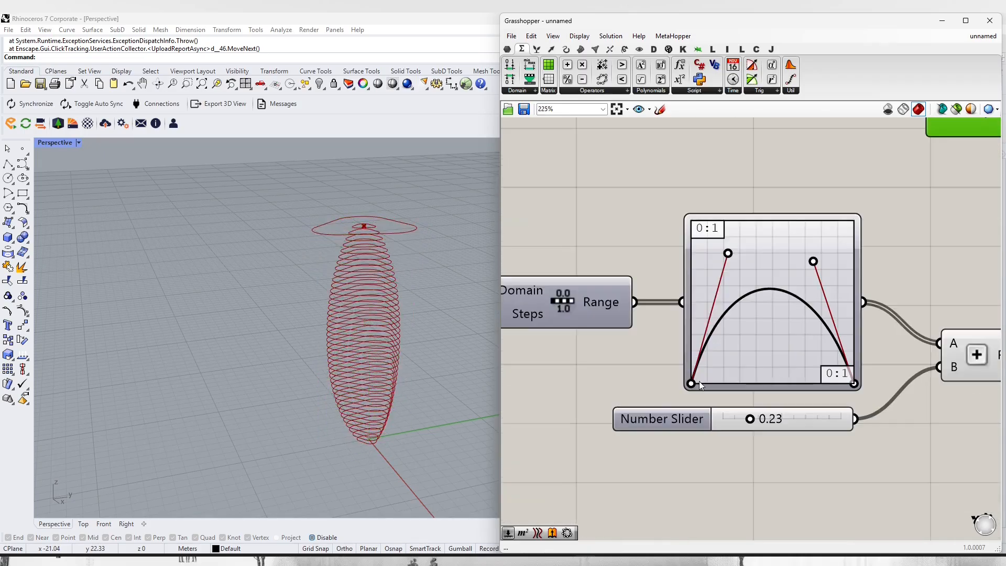
{"action": "left_click_drag", "start_coordinate": [690, 383], "coordinate": [656, 166]}
{"action": "left_click_drag", "start_coordinate": [813, 261], "coordinate": [901, 263]}
{"action": "left_click_drag", "start_coordinate": [727, 253], "coordinate": [703, 317]}
{"action": "right_click_drag", "start_coordinate": [414, 422], "coordinate": [336, 435]}
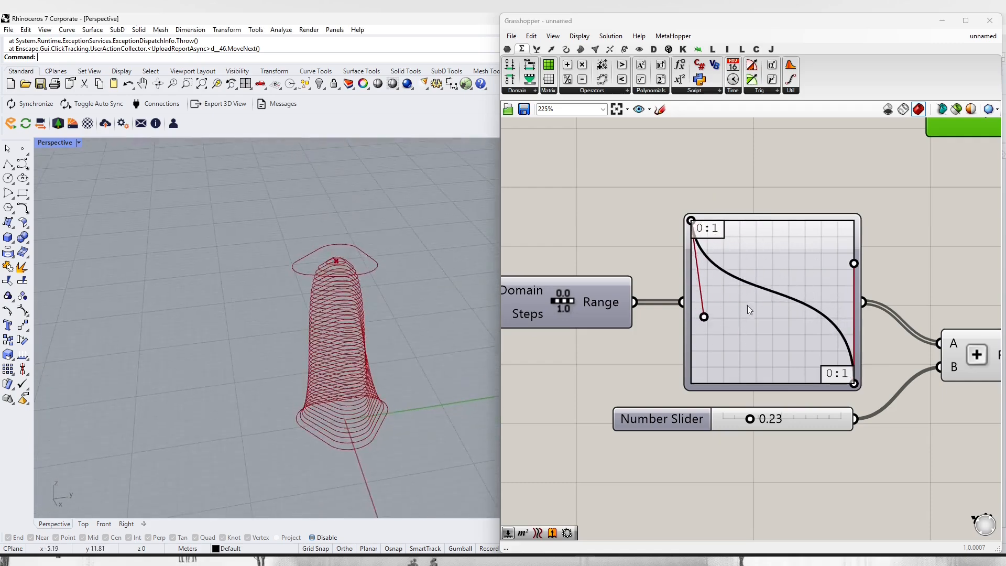
{"action": "scroll", "coordinate": [817, 251], "scroll_direction": "up", "scroll_amount": 2}
{"action": "scroll", "coordinate": [340, 340], "scroll_direction": "up", "scroll_amount": 4}
{"action": "right_click_drag", "start_coordinate": [367, 335], "coordinate": [352, 308]}
- Hide the previews of all components upstream of Tween Curve
{"action": "scroll", "coordinate": [561, 361], "scroll_direction": "down", "scroll_amount": 7}
{"action": "left_click", "coordinate": [741, 297]}
{"action": "scroll", "coordinate": [742, 297], "scroll_direction": "down", "scroll_amount": 4}
{"action": "right_click_drag", "start_coordinate": [656, 262], "coordinate": [802, 319]}
{"action": "left_click_drag", "start_coordinate": [770, 451], "coordinate": [597, 273]}
{"action": "middle_click", "coordinate": [602, 286]}
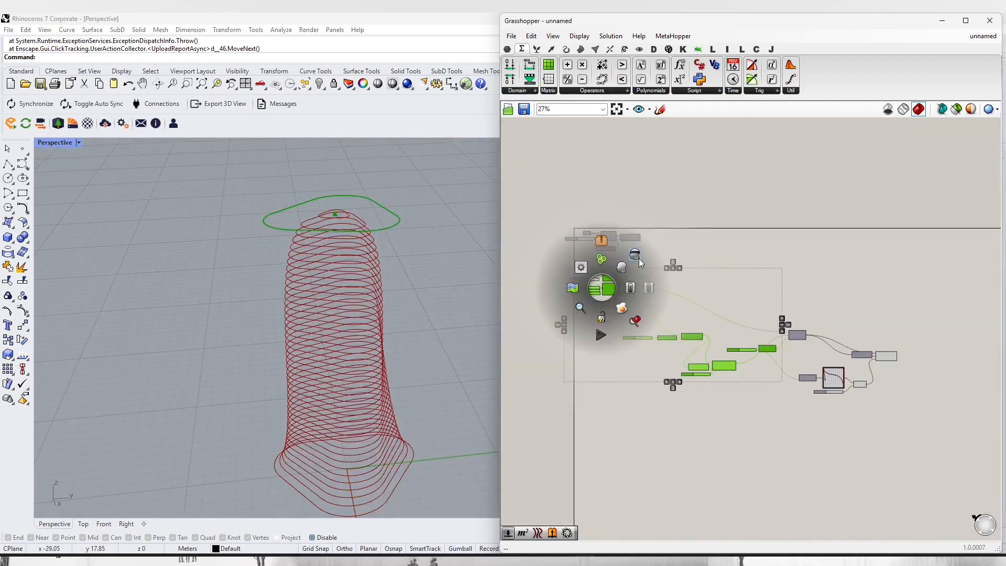
{"action": "left_click", "coordinate": [639, 259]}
- Move the Bezier graph's start handle to the middle of the graph's top edge
{"action": "scroll", "coordinate": [377, 335], "scroll_direction": "down", "scroll_amount": 2}
{"action": "right_click_drag", "start_coordinate": [377, 335], "coordinate": [337, 330]}
{"action": "scroll", "coordinate": [840, 378], "scroll_direction": "up", "scroll_amount": 10}
{"action": "left_click_drag", "start_coordinate": [716, 386], "coordinate": [790, 276]}
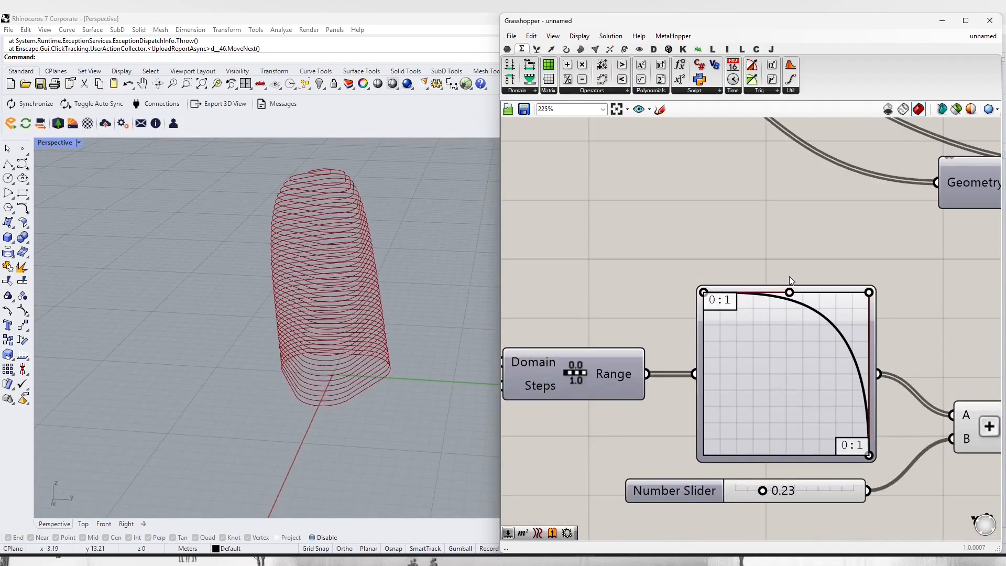
- Reshape the Bezier graph into a symmetrical arch starting at zero and set the addend slider to 1.00
{"action": "scroll", "coordinate": [733, 292], "scroll_direction": "up", "scroll_amount": 2}
{"action": "scroll", "coordinate": [645, 276], "scroll_direction": "down", "scroll_amount": 2}
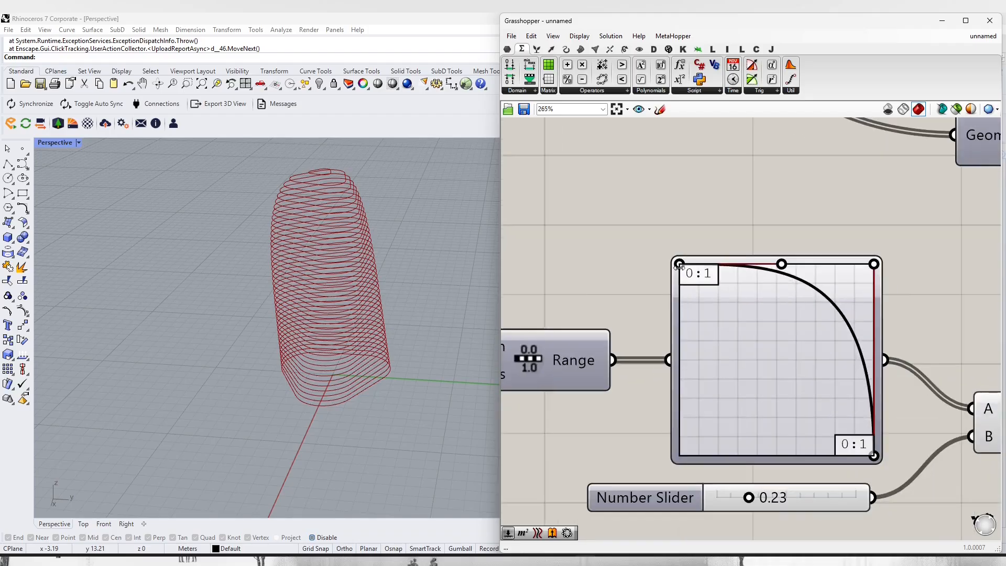
{"action": "left_click_drag", "start_coordinate": [679, 265], "coordinate": [665, 461]}
{"action": "left_click_drag", "start_coordinate": [781, 265], "coordinate": [680, 265]}
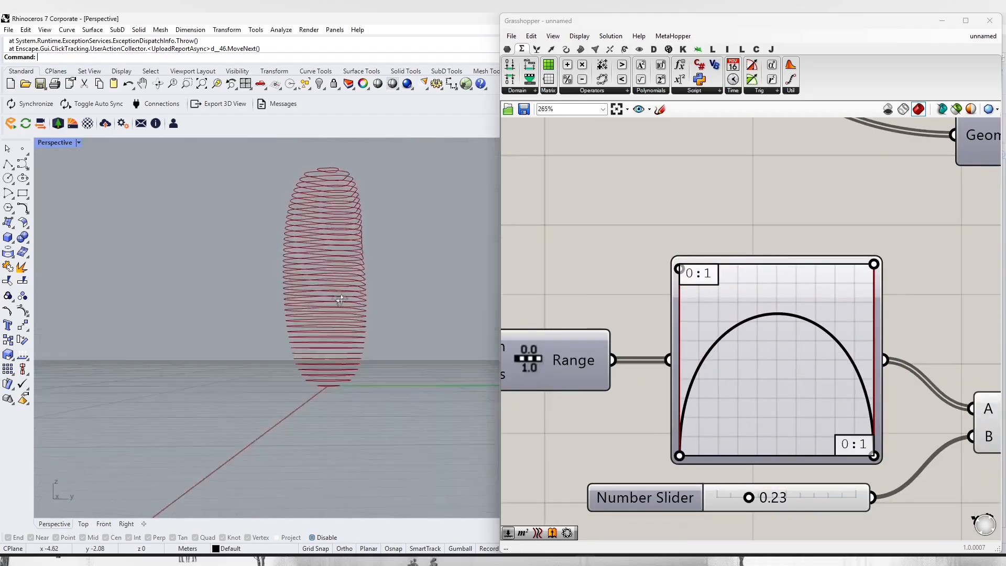
{"action": "scroll", "coordinate": [665, 322], "scroll_direction": "down", "scroll_amount": 3}
{"action": "scroll", "coordinate": [831, 378], "scroll_direction": "up", "scroll_amount": 2}
{"action": "scroll", "coordinate": [674, 414], "scroll_direction": "up", "scroll_amount": 2}
{"action": "left_click_drag", "start_coordinate": [666, 410], "coordinate": [792, 413]}
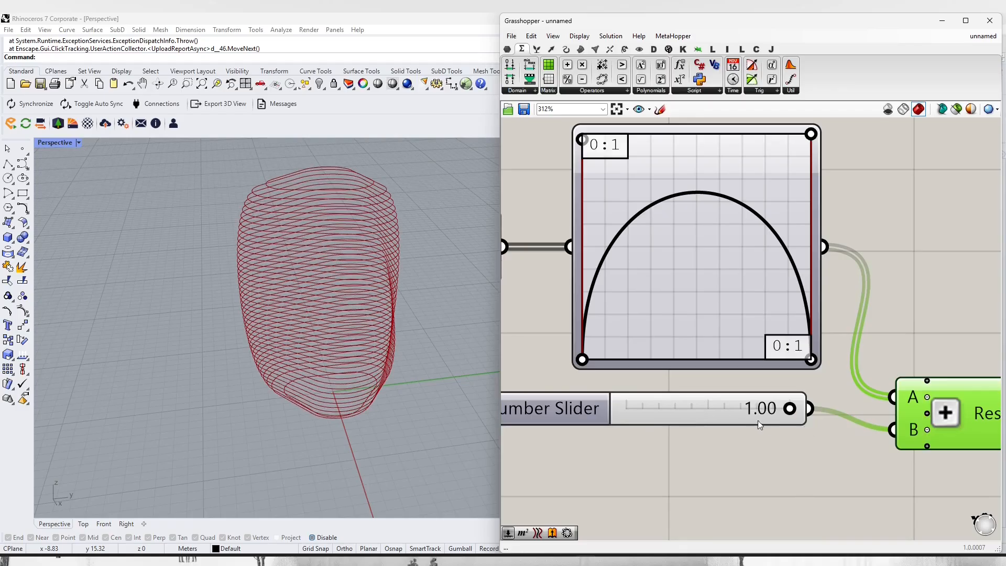
- Lower the Bezier graph's end handle near the bottom and raise its start point to about mid-height
{"action": "scroll", "coordinate": [757, 420], "scroll_direction": "down", "scroll_amount": 4}
{"action": "scroll", "coordinate": [788, 269], "scroll_direction": "up", "scroll_amount": 2}
{"action": "left_click_drag", "start_coordinate": [784, 272], "coordinate": [786, 427]}
{"action": "left_click_drag", "start_coordinate": [621, 276], "coordinate": [618, 337]}
{"action": "right_click_drag", "start_coordinate": [374, 390], "coordinate": [356, 324]}
{"action": "scroll", "coordinate": [749, 376], "scroll_direction": "up", "scroll_amount": 3}
{"action": "left_click_drag", "start_coordinate": [538, 316], "coordinate": [519, 268]}
{"action": "scroll", "coordinate": [570, 312], "scroll_direction": "down", "scroll_amount": 1}
{"action": "left_click_drag", "start_coordinate": [541, 447], "coordinate": [539, 335]}
- Set the number slider feeding the Addition's B input to 0.50
{"action": "scroll", "coordinate": [597, 367], "scroll_direction": "down", "scroll_amount": 3}
{"action": "scroll", "coordinate": [665, 498], "scroll_direction": "up", "scroll_amount": 2}
{"action": "left_click", "coordinate": [730, 486]}
{"action": "left_click_drag", "start_coordinate": [705, 427], "coordinate": [633, 438]}
- Pull the Bezier graph's start handle to the graph's top edge to bulge the tower's lower part
{"action": "right_click_drag", "start_coordinate": [350, 363], "coordinate": [374, 435]}
{"action": "scroll", "coordinate": [527, 309], "scroll_direction": "up", "scroll_amount": 2}
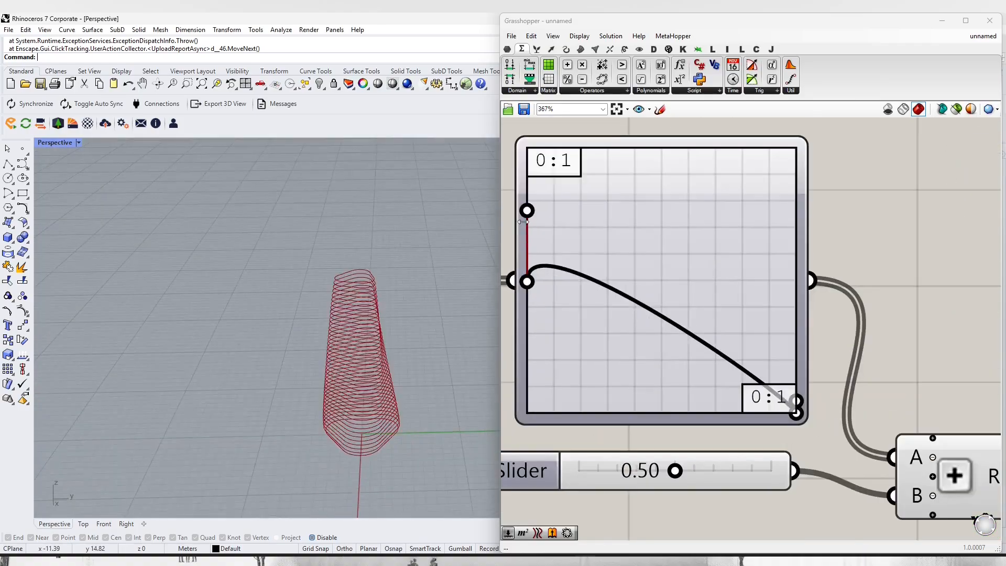
{"action": "left_click_drag", "start_coordinate": [527, 211], "coordinate": [608, 150]}
{"action": "right_click_drag", "start_coordinate": [369, 395], "coordinate": [362, 340]}
{"action": "scroll", "coordinate": [363, 341], "scroll_direction": "up", "scroll_amount": 4}
- Move the Bezier graph's end handle inward and fine-tune it to taper the tower's upper part
{"action": "right_click_drag", "start_coordinate": [655, 345], "coordinate": [611, 318]}
{"action": "left_click_drag", "start_coordinate": [758, 321], "coordinate": [760, 321]}
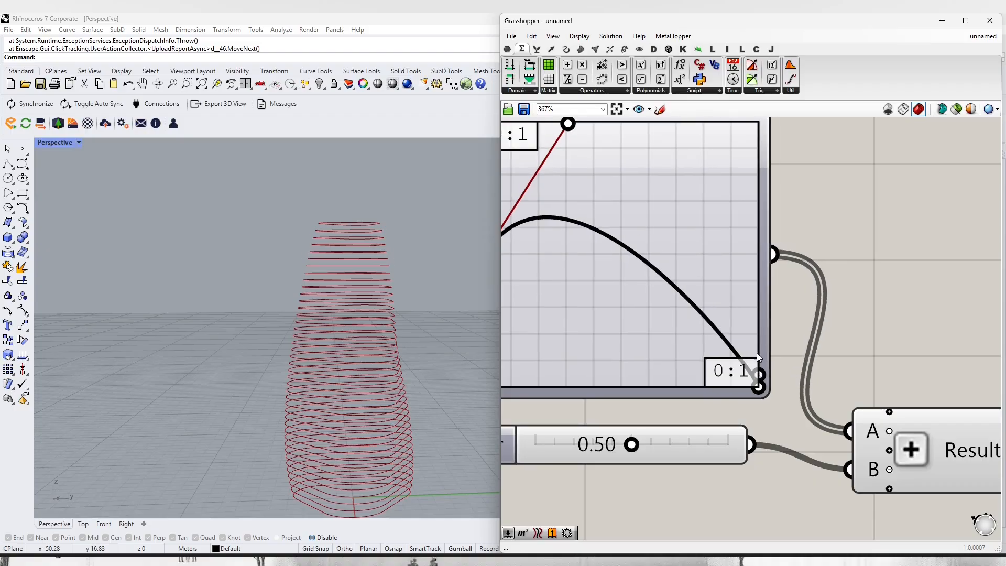
{"action": "left_click_drag", "start_coordinate": [760, 374], "coordinate": [620, 294]}
{"action": "right_click_drag", "start_coordinate": [367, 382], "coordinate": [362, 459]}
{"action": "scroll", "coordinate": [669, 287], "scroll_direction": "up", "scroll_amount": 2}
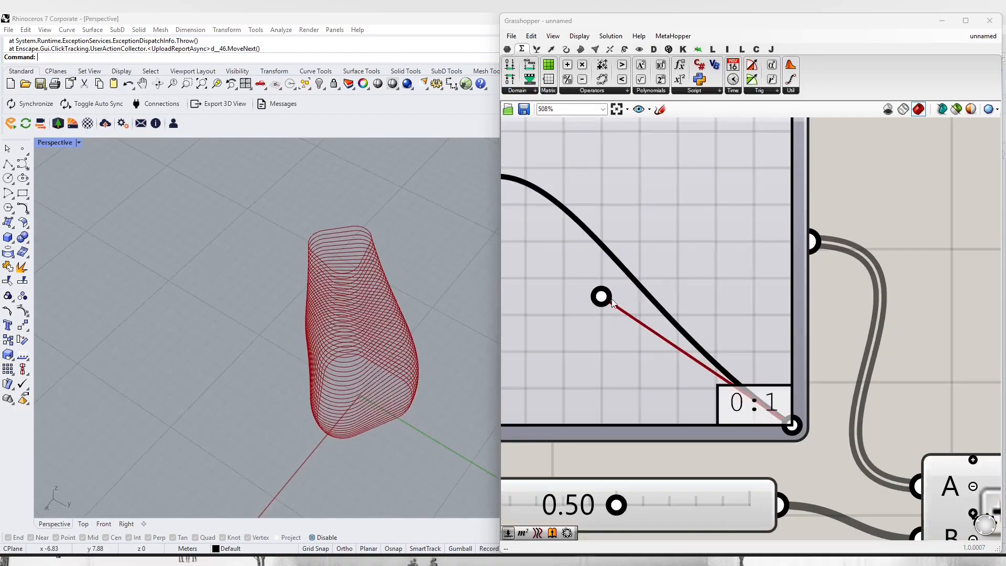
{"action": "left_click_drag", "start_coordinate": [602, 296], "coordinate": [655, 296]}
{"action": "right_click_drag", "start_coordinate": [464, 393], "coordinate": [440, 464]}
{"action": "scroll", "coordinate": [722, 445], "scroll_direction": "down", "scroll_amount": 4}
{"action": "right_click_drag", "start_coordinate": [411, 419], "coordinate": [395, 341]}
{"action": "scroll", "coordinate": [640, 359], "scroll_direction": "up", "scroll_amount": 2}
{"action": "left_click_drag", "start_coordinate": [704, 369], "coordinate": [696, 398]}
- Add a Loft component after Scale and connect the scaled Geometry output to its Curves input
{"action": "scroll", "coordinate": [696, 397], "scroll_direction": "down", "scroll_amount": 6}
{"action": "right_click_drag", "start_coordinate": [959, 343], "coordinate": [714, 309]}
{"action": "scroll", "coordinate": [714, 309], "scroll_direction": "up", "scroll_amount": 7}
{"action": "double_click", "coordinate": [852, 304]}
{"action": "type", "text": "lof"}
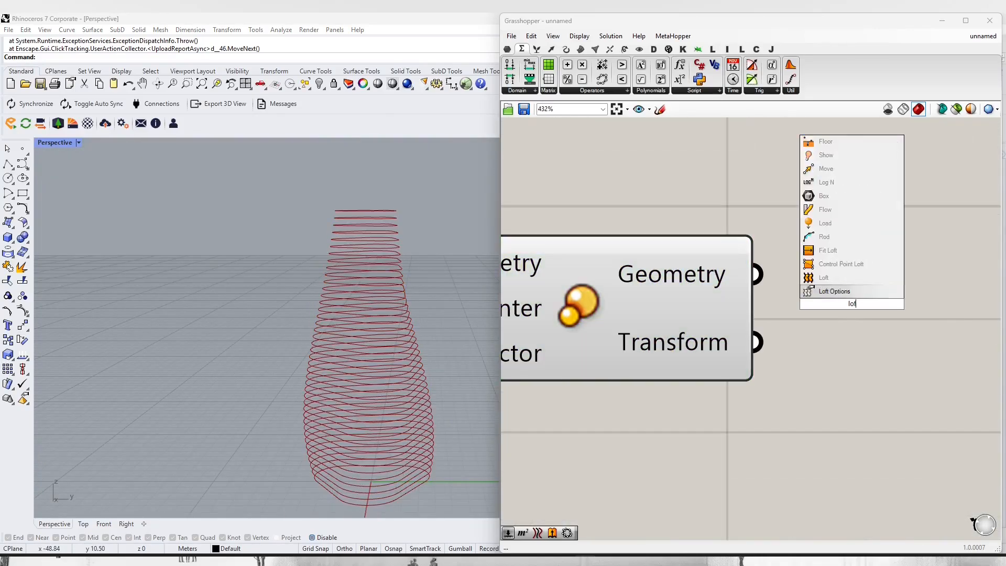
{"action": "left_click", "coordinate": [836, 278]}
{"action": "left_click_drag", "start_coordinate": [726, 281], "coordinate": [869, 276]}
{"action": "scroll", "coordinate": [827, 310], "scroll_direction": "down", "scroll_amount": 7}
{"action": "scroll", "coordinate": [828, 310], "scroll_direction": "down", "scroll_amount": 3}
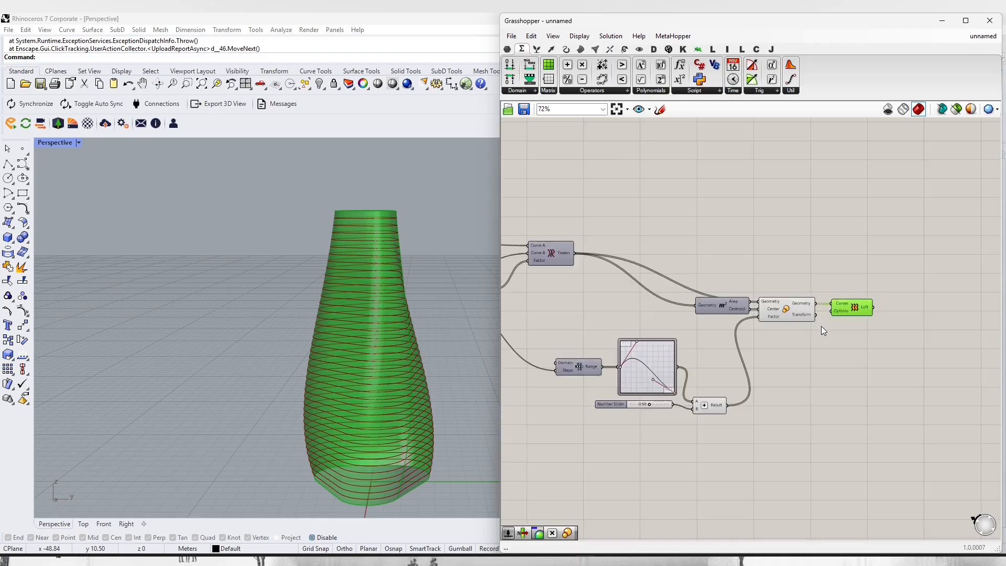
- Move the Loft component farther from Scale and hide the Scale component's preview
{"action": "scroll", "coordinate": [822, 325], "scroll_direction": "up", "scroll_amount": 6}
{"action": "right_click_drag", "start_coordinate": [821, 326], "coordinate": [682, 321]}
{"action": "left_click_drag", "start_coordinate": [763, 297], "coordinate": [806, 297]}
{"action": "right_click_drag", "start_coordinate": [760, 357], "coordinate": [889, 359]}
{"action": "left_click", "coordinate": [714, 302]}
{"action": "middle_click", "coordinate": [714, 303]}
{"action": "left_click", "coordinate": [736, 281]}
{"action": "right_click_drag", "start_coordinate": [335, 324], "coordinate": [403, 408]}
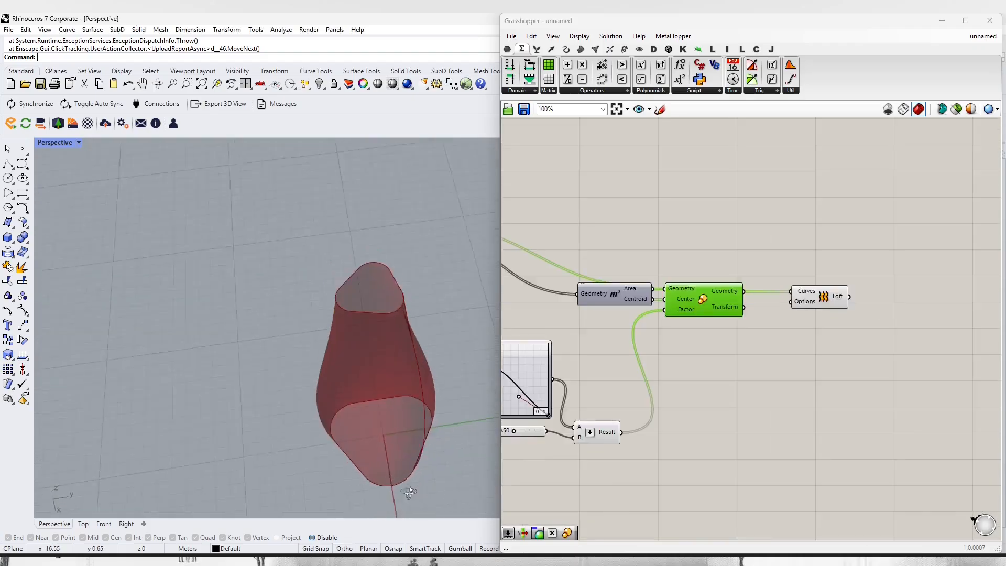
- Add a Cap Holes component after Loft and connect the lofted surface to its Brep input
{"action": "scroll", "coordinate": [869, 294], "scroll_direction": "up", "scroll_amount": 5}
{"action": "double_click", "coordinate": [869, 363]}
{"action": "type", "text": "cap"}
{"action": "left_click", "coordinate": [856, 343]}
{"action": "left_click_drag", "start_coordinate": [789, 363], "coordinate": [797, 312]}
{"action": "left_click_drag", "start_coordinate": [833, 352], "coordinate": [902, 308]}
- Add a Populate 3D component and connect the capped Brep to its Region input
{"action": "scroll", "coordinate": [902, 307], "scroll_direction": "down", "scroll_amount": 2}
{"action": "double_click", "coordinate": [871, 343]}
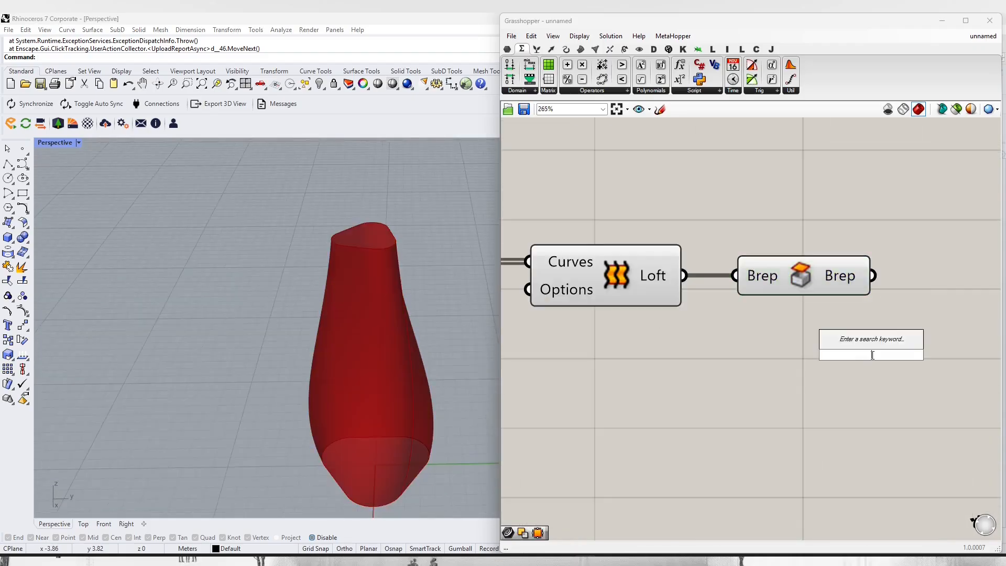
{"action": "type", "text": "popula"}
{"action": "left_click", "coordinate": [855, 315]}
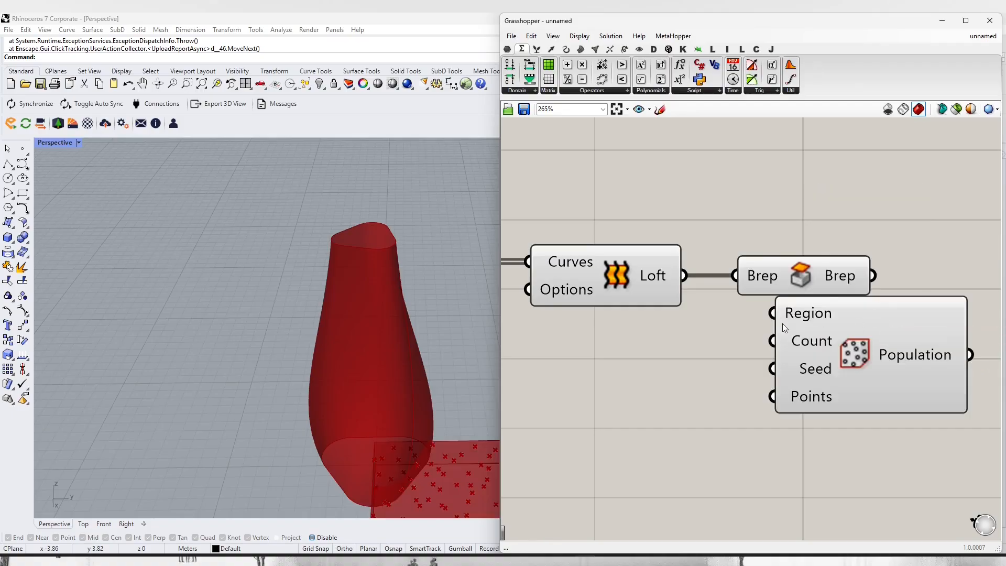
{"action": "left_click_drag", "start_coordinate": [774, 313], "coordinate": [873, 276]}
{"action": "left_click_drag", "start_coordinate": [864, 346], "coordinate": [934, 355]}
{"action": "right_click_drag", "start_coordinate": [891, 440], "coordinate": [787, 438]}
{"action": "right_click_drag", "start_coordinate": [447, 341], "coordinate": [413, 345]}
{"action": "scroll", "coordinate": [703, 199], "scroll_direction": "down", "scroll_amount": 4}
{"action": "left_click_drag", "start_coordinate": [794, 324], "coordinate": [872, 282]}
- Hide the previews of the Loft and Cap Holes components and move Populate 3D farther from Cap Holes
{"action": "scroll", "coordinate": [880, 297], "scroll_direction": "down", "scroll_amount": 3}
{"action": "left_click_drag", "start_coordinate": [794, 227], "coordinate": [689, 281]}
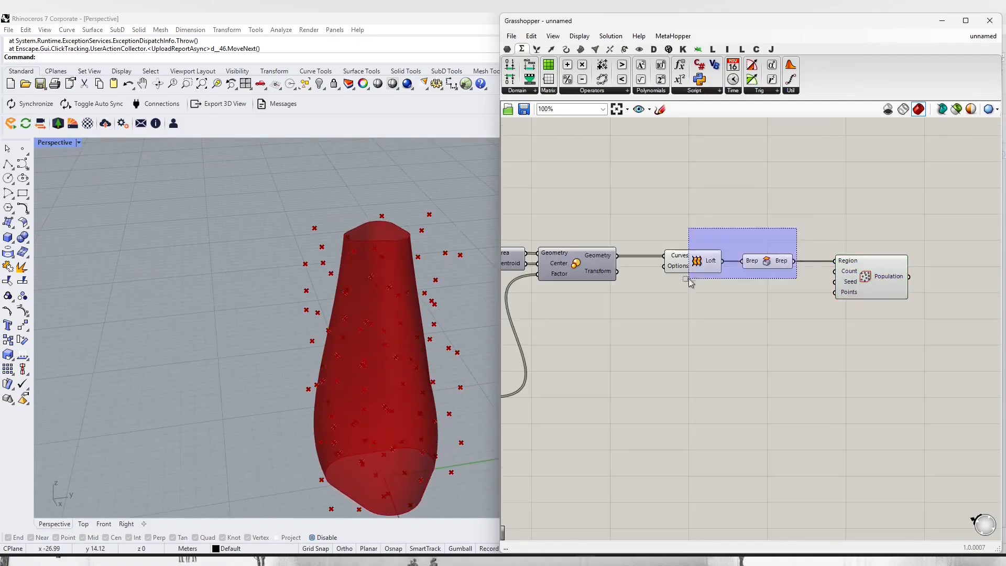
{"action": "right_click_drag", "start_coordinate": [926, 289], "coordinate": [825, 278]}
{"action": "scroll", "coordinate": [825, 278], "scroll_direction": "up", "scroll_amount": 4}
{"action": "left_click_drag", "start_coordinate": [741, 279], "coordinate": [966, 279]}
- Add a number slider set to 12 and connect it to Populate 3D's Count input
{"action": "double_click", "coordinate": [880, 334]}
{"action": "type", "text": "12"}
{"action": "key", "text": "Return"}
{"action": "left_click_drag", "start_coordinate": [955, 365], "coordinate": [863, 242]}
{"action": "left_click_drag", "start_coordinate": [891, 369], "coordinate": [741, 288]}
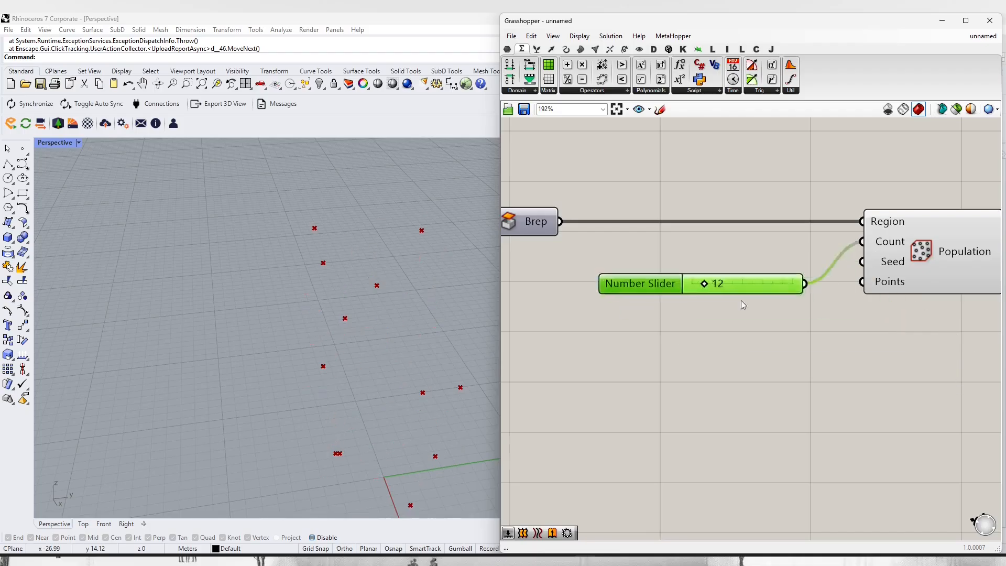
- Add a Circle component after Populate 3D and connect the Population output to its Plane input
{"action": "right_click_drag", "start_coordinate": [740, 300], "coordinate": [572, 273]}
{"action": "double_click", "coordinate": [858, 335]}
{"action": "type", "text": "circe"}
{"action": "left_click", "coordinate": [846, 316]}
{"action": "right_click_drag", "start_coordinate": [846, 317], "coordinate": [795, 339]}
{"action": "left_click_drag", "start_coordinate": [743, 266], "coordinate": [713, 368]}
{"action": "left_click_drag", "start_coordinate": [745, 368], "coordinate": [870, 282]}
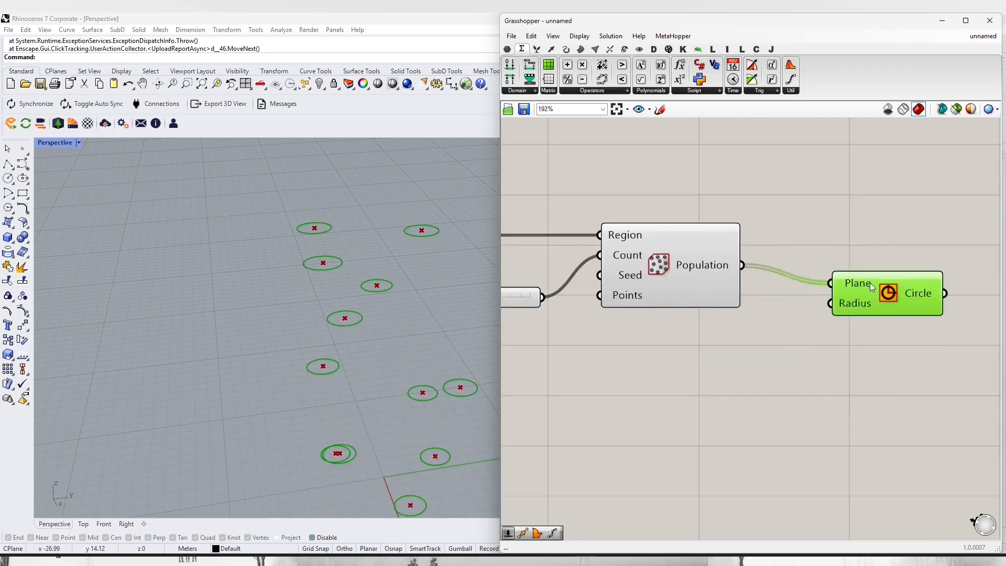
- Add a number slider with the value 12 and connect it to the Circle's Radius input
{"action": "scroll", "coordinate": [855, 289], "scroll_direction": "down", "scroll_amount": 2}
{"action": "double_click", "coordinate": [804, 360]}
{"action": "type", "text": "12"}
{"action": "key", "text": "Return"}
{"action": "scroll", "coordinate": [869, 314], "scroll_direction": "up", "scroll_amount": 3}
{"action": "left_click_drag", "start_coordinate": [885, 397], "coordinate": [963, 398]}
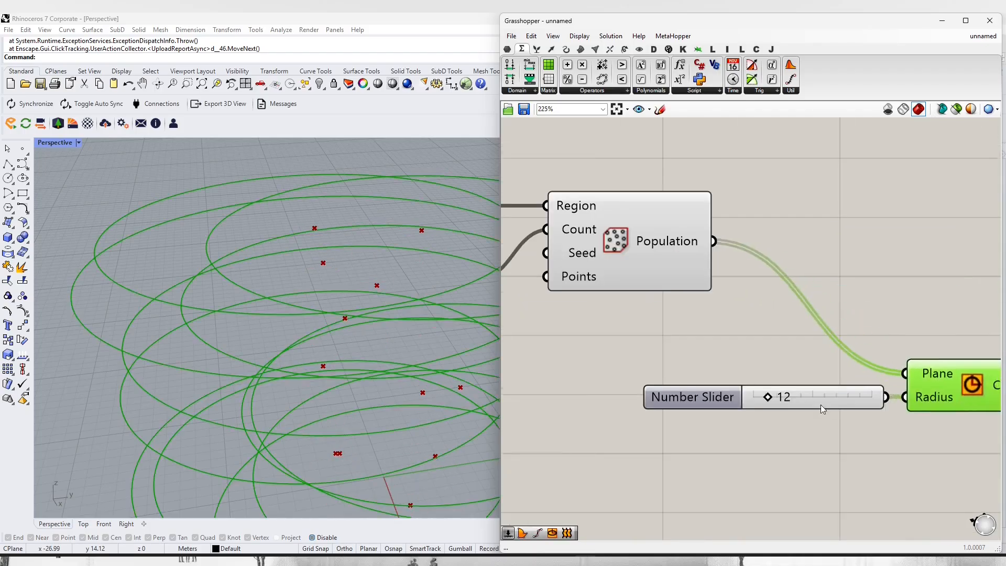
- Set the circle radius slider to 100
{"action": "right_click_drag", "start_coordinate": [820, 404], "coordinate": [748, 368]}
{"action": "scroll", "coordinate": [749, 367], "scroll_direction": "down", "scroll_amount": 1}
{"action": "left_click_drag", "start_coordinate": [705, 361], "coordinate": [794, 362]}
{"action": "scroll", "coordinate": [391, 305], "scroll_direction": "down", "scroll_amount": 15}
{"action": "scroll", "coordinate": [663, 317], "scroll_direction": "down", "scroll_amount": 3}
{"action": "scroll", "coordinate": [840, 353], "scroll_direction": "up", "scroll_amount": 4}
- Add a Rotate component after Circle and connect the Population output to its Geometry input
{"action": "double_click", "coordinate": [838, 401]}
{"action": "type", "text": "rotate"}
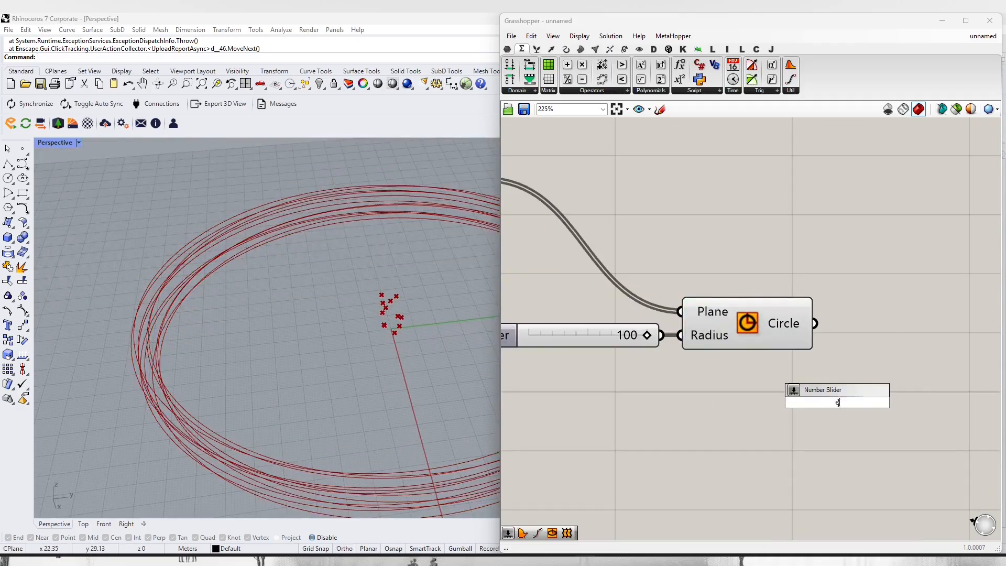
{"action": "left_click", "coordinate": [833, 374]}
{"action": "scroll", "coordinate": [832, 371], "scroll_direction": "down", "scroll_amount": 3}
{"action": "left_click_drag", "start_coordinate": [621, 253], "coordinate": [909, 390]}
{"action": "scroll", "coordinate": [910, 390], "scroll_direction": "up", "scroll_amount": 3}
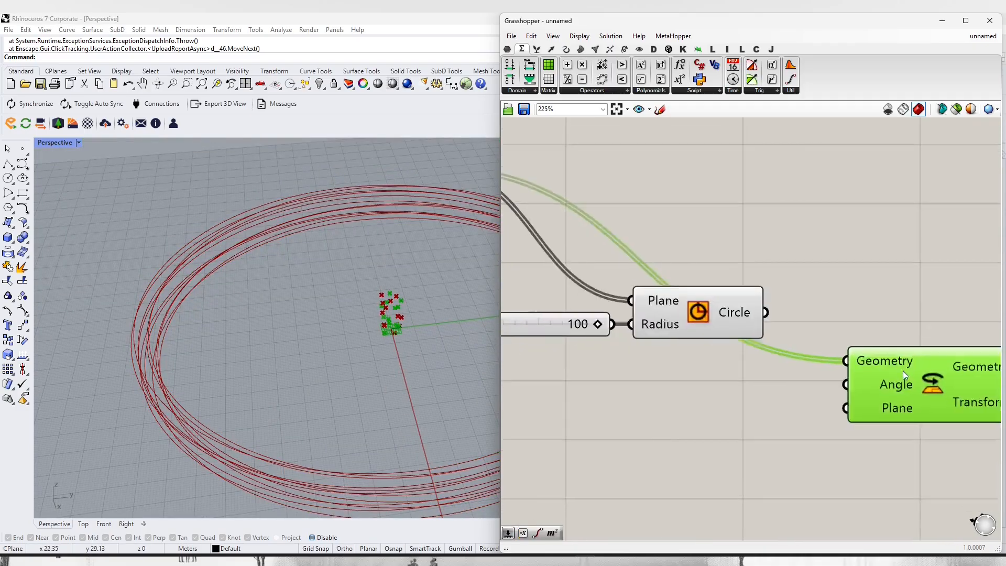
- Insert a relay on the Population wire, route it to Rotate's Plane input and connect the Circle output to Rotate's Geometry
{"action": "scroll", "coordinate": [916, 385], "scroll_direction": "down", "scroll_amount": 2}
{"action": "double_click", "coordinate": [817, 388]}
{"action": "left_click_drag", "start_coordinate": [816, 389], "coordinate": [801, 411]}
{"action": "left_click_drag", "start_coordinate": [820, 411], "coordinate": [865, 400]}
{"action": "left_click_drag", "start_coordinate": [865, 365], "coordinate": [808, 331]}
- Add an XZ Plane component, feed its Origin from the relay and connect its Plane output to Rotate's Plane input
{"action": "scroll", "coordinate": [826, 414], "scroll_direction": "up", "scroll_amount": 3}
{"action": "double_click", "coordinate": [838, 459]}
{"action": "type", "text": "xz"}
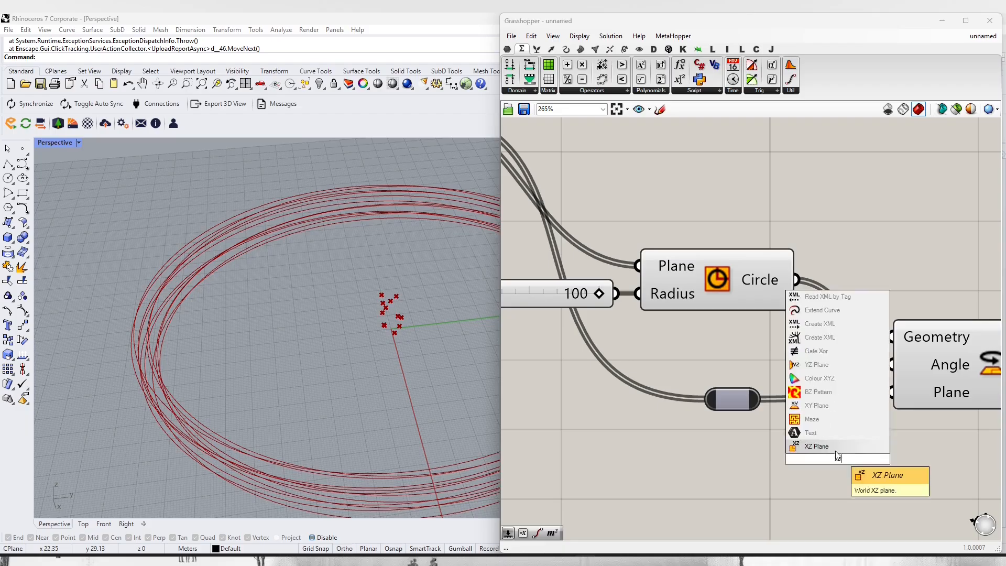
{"action": "left_click", "coordinate": [837, 448]}
{"action": "left_click_drag", "start_coordinate": [763, 458], "coordinate": [760, 399]}
{"action": "left_click_drag", "start_coordinate": [891, 391], "coordinate": [913, 458]}
- Move the XZ Plane and Rotate components farther from the Circle component
{"action": "left_click_drag", "start_coordinate": [731, 399], "coordinate": [948, 207]}
{"action": "scroll", "coordinate": [576, 373], "scroll_direction": "down", "scroll_amount": 3}
{"action": "left_click_drag", "start_coordinate": [782, 367], "coordinate": [895, 367]}
{"action": "right_click_drag", "start_coordinate": [828, 428], "coordinate": [715, 389]}
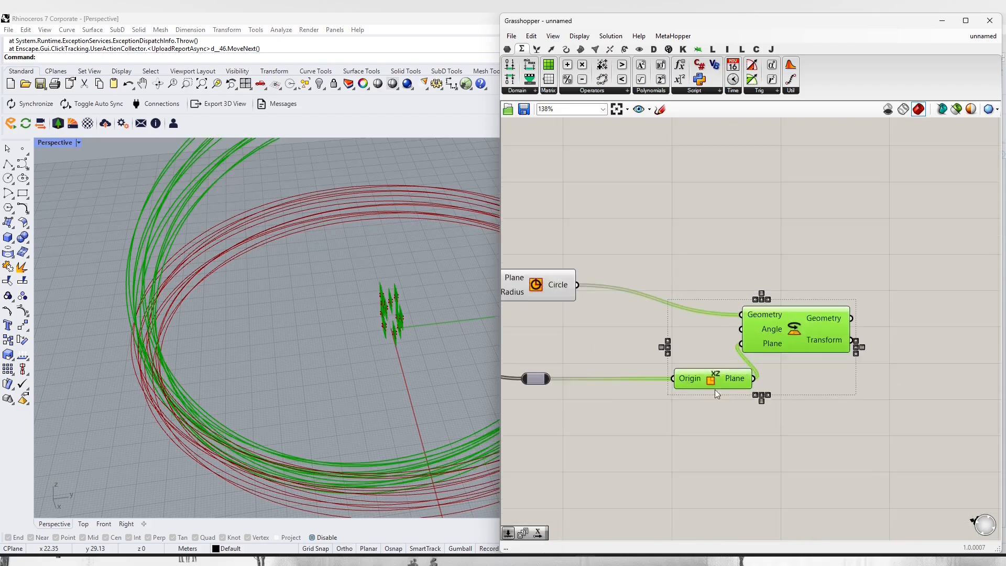
{"action": "left_click_drag", "start_coordinate": [714, 387], "coordinate": [891, 386]}
- Add a Random component below XZ Plane and connect its output to Rotate's Angle input
{"action": "double_click", "coordinate": [864, 453]}
{"action": "type", "text": "random"}
{"action": "left_click", "coordinate": [865, 440]}
{"action": "left_click_drag", "start_coordinate": [916, 329], "coordinate": [914, 452]}
{"action": "left_click_drag", "start_coordinate": [865, 463], "coordinate": [840, 454]}
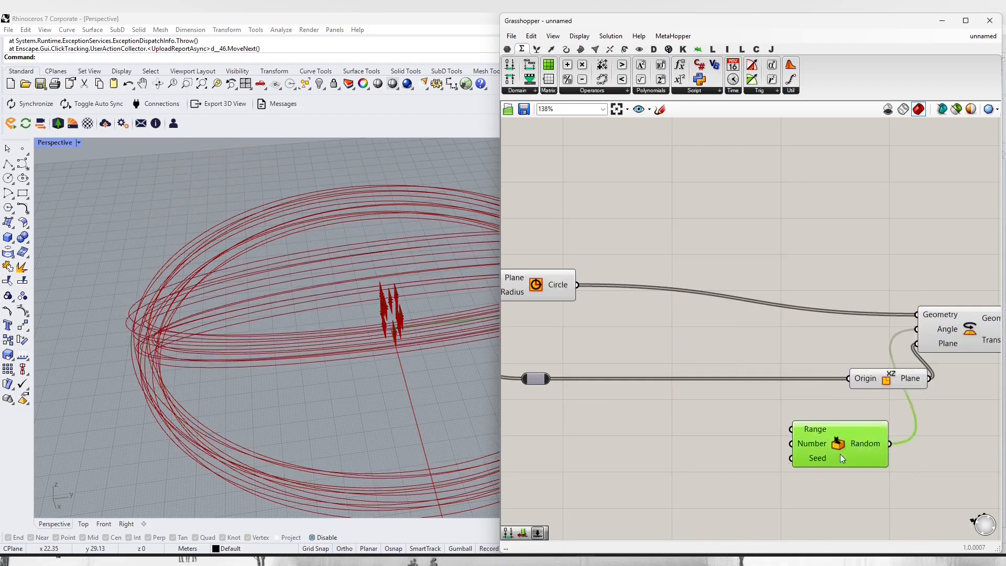
- Switch Rotate's Angle input to degrees
{"action": "scroll", "coordinate": [791, 516], "scroll_direction": "up", "scroll_amount": 3}
{"action": "right_click_drag", "start_coordinate": [813, 357], "coordinate": [612, 472]}
{"action": "right_click", "coordinate": [863, 266]}
{"action": "left_click", "coordinate": [916, 369]}
{"action": "scroll", "coordinate": [916, 364], "scroll_direction": "down", "scroll_amount": 3}
{"action": "scroll", "coordinate": [701, 504], "scroll_direction": "up", "scroll_amount": 3}
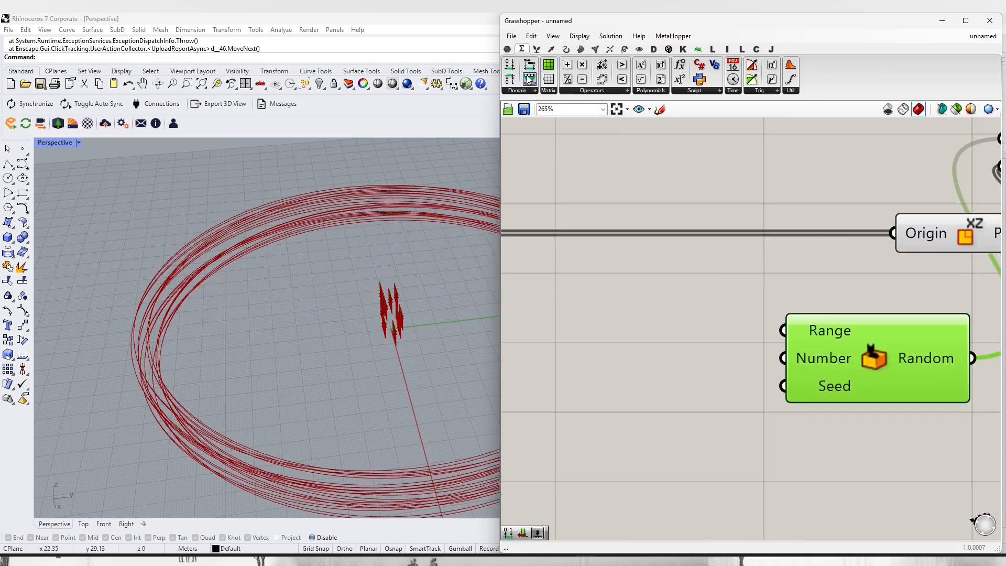
{"action": "left_click", "coordinate": [529, 65]}
{"action": "left_click", "coordinate": [634, 321]}
{"action": "left_click", "coordinate": [635, 321]}
{"action": "key", "text": "Delete"}
- Add a Construct Domain component and connect its Domain output to Random's Range input
{"action": "left_click", "coordinate": [509, 65]}
{"action": "left_click", "coordinate": [607, 307]}
{"action": "left_click_drag", "start_coordinate": [784, 330], "coordinate": [694, 343]}
{"action": "right_click_drag", "start_coordinate": [513, 347], "coordinate": [796, 348]}
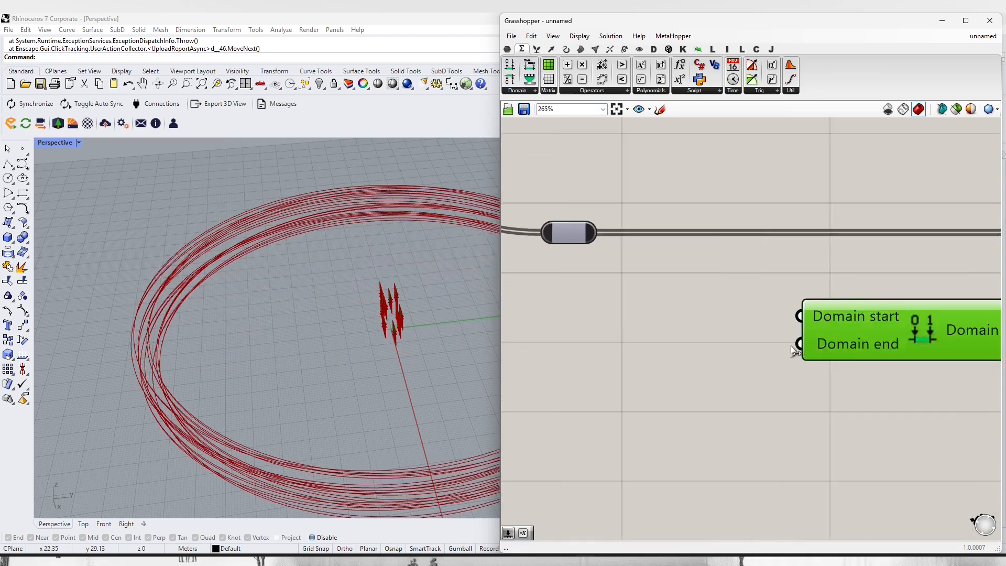
- Add a number slider set to 360 and connect it to Construct Domain's Domain end input
{"action": "scroll", "coordinate": [768, 351], "scroll_direction": "up", "scroll_amount": 2}
{"action": "double_click", "coordinate": [743, 357]}
{"action": "type", "text": "360"}
{"action": "key", "text": "Return"}
{"action": "left_click_drag", "start_coordinate": [811, 397], "coordinate": [809, 342]}
{"action": "left_click_drag", "start_coordinate": [761, 394], "coordinate": [729, 339]}
{"action": "scroll", "coordinate": [673, 396], "scroll_direction": "down", "scroll_amount": 8}
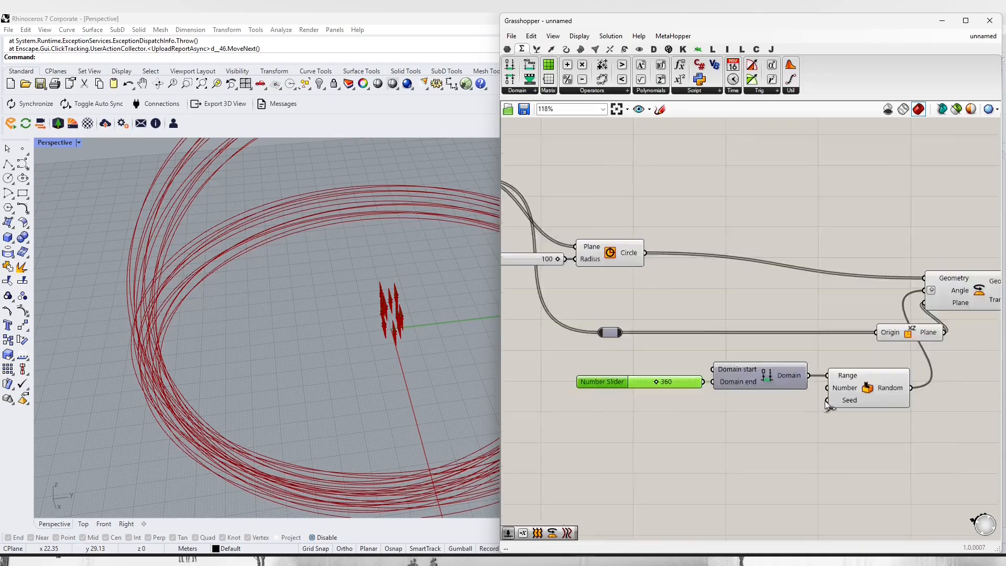
- Connect the point count slider to Random's Number input
{"action": "left_click", "coordinate": [626, 256]}
{"action": "right_click_drag", "start_coordinate": [647, 282], "coordinate": [828, 334]}
{"action": "scroll", "coordinate": [592, 261], "scroll_direction": "up", "scroll_amount": 5}
{"action": "scroll", "coordinate": [578, 283], "scroll_direction": "down", "scroll_amount": 5}
{"action": "left_click_drag", "start_coordinate": [579, 260], "coordinate": [756, 335]}
{"action": "scroll", "coordinate": [577, 283], "scroll_direction": "down", "scroll_amount": 4}
{"action": "scroll", "coordinate": [756, 341], "scroll_direction": "up", "scroll_amount": 8}
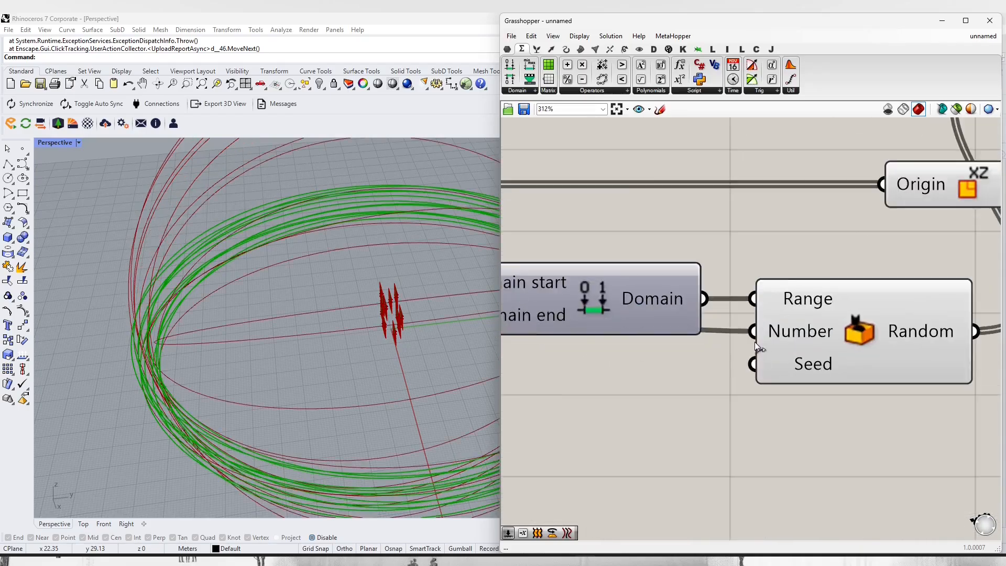
- Duplicate the XZ Plane, Random and Rotate components below the originals
{"action": "scroll", "coordinate": [754, 335], "scroll_direction": "down", "scroll_amount": 5}
{"action": "left_click_drag", "start_coordinate": [859, 247], "coordinate": [895, 285]}
{"action": "left_click_drag", "start_coordinate": [927, 384], "coordinate": [738, 271]}
{"action": "right_click_drag", "start_coordinate": [838, 291], "coordinate": [736, 269]}
{"action": "left_click_drag", "start_coordinate": [737, 258], "coordinate": [824, 384], "text": "alt"}
{"action": "scroll", "coordinate": [824, 384], "scroll_direction": "up", "scroll_amount": 4}
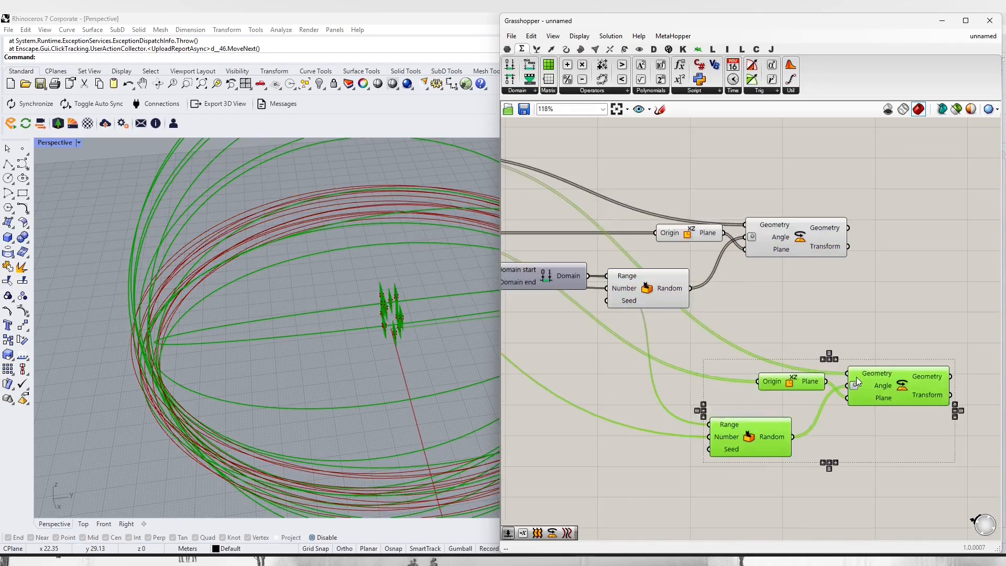
- Feed the first Rotate's geometry into the second Rotate and route the points through a relay into an additional XZ Plane
{"action": "double_click", "coordinate": [654, 373]}
{"action": "double_click", "coordinate": [708, 414]}
{"action": "type", "text": "xz"}
{"action": "left_click", "coordinate": [708, 401]}
{"action": "left_click_drag", "start_coordinate": [681, 374], "coordinate": [646, 413]}
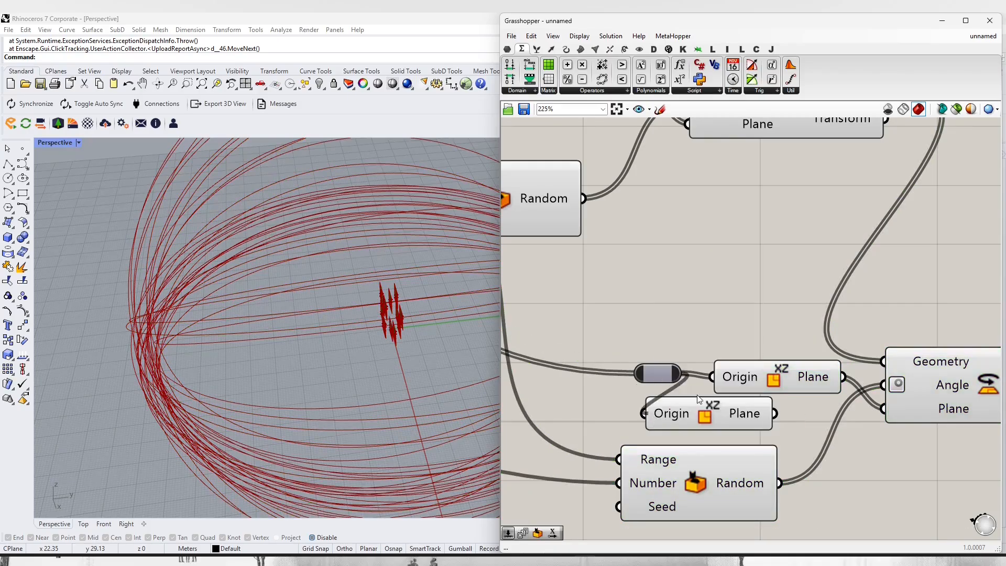
- Connect the additional XZ Plane to the second Rotate's Plane input and delete the duplicated XZ Plane it replaces
{"action": "left_click_drag", "start_coordinate": [774, 413], "coordinate": [883, 408]}
{"action": "left_click", "coordinate": [805, 384]}
{"action": "key", "text": "Delete"}
{"action": "left_click_drag", "start_coordinate": [741, 405], "coordinate": [804, 378]}
- Hide the previews of the intermediate components feeding the second Rotate
{"action": "scroll", "coordinate": [804, 379], "scroll_direction": "down", "scroll_amount": 5}
{"action": "left_click_drag", "start_coordinate": [822, 239], "coordinate": [634, 452]}
{"action": "left_click", "coordinate": [668, 419]}
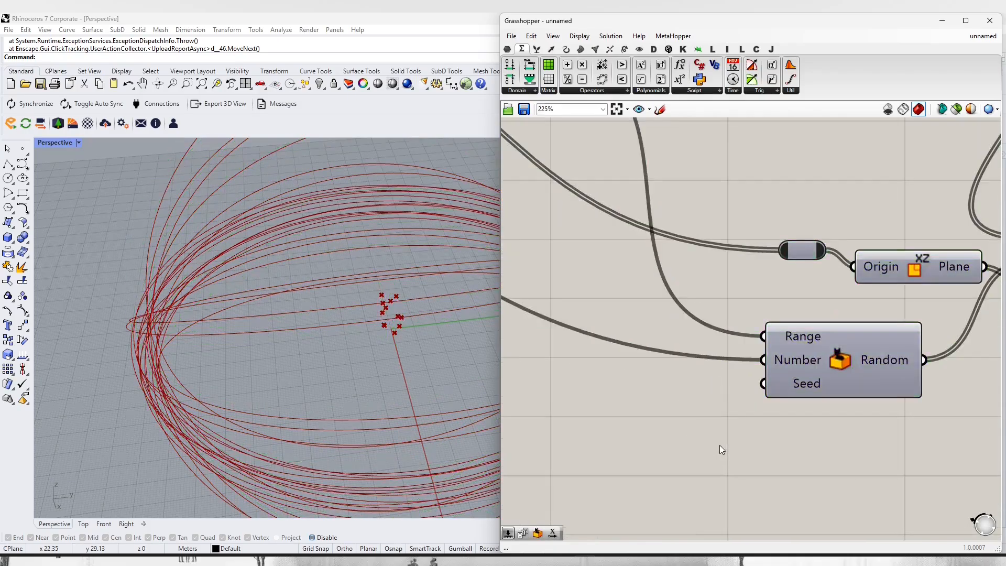
- Add a number slider set to 3 and connect it to the second Random's Seed input
{"action": "double_click", "coordinate": [718, 445]}
{"action": "type", "text": "3"}
{"action": "key", "text": "Return"}
{"action": "left_click_drag", "start_coordinate": [746, 346], "coordinate": [648, 363]}
- Hide the previews of all the components from Circle through the second Rotate
{"action": "scroll", "coordinate": [692, 371], "scroll_direction": "down", "scroll_amount": 9}
{"action": "left_click", "coordinate": [708, 323]}
{"action": "scroll", "coordinate": [659, 301], "scroll_direction": "down", "scroll_amount": 2}
{"action": "left_click_drag", "start_coordinate": [922, 324], "coordinate": [751, 444], "text": "shift"}
{"action": "left_click", "coordinate": [785, 411]}
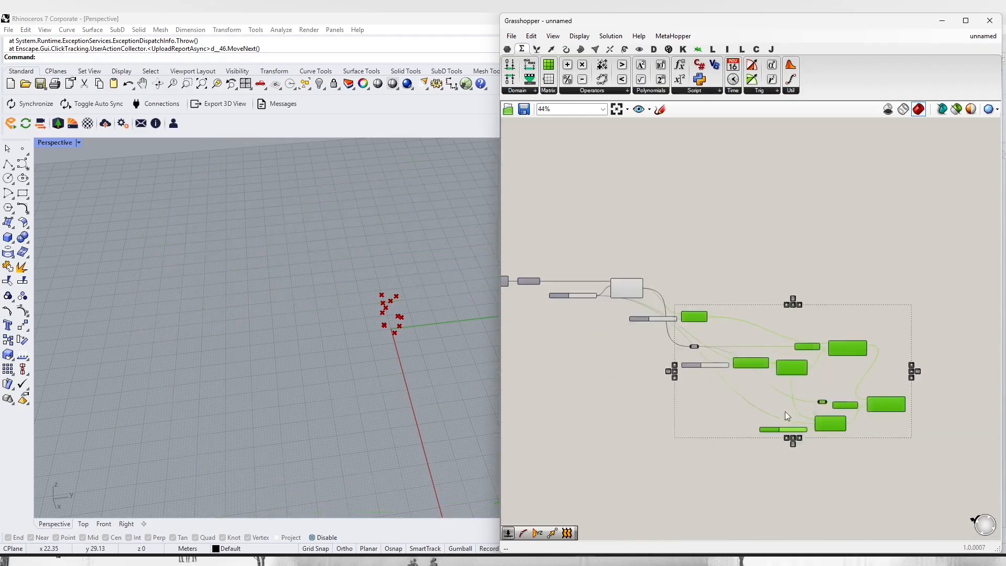
- Hide the preview of the Populate 3D component
{"action": "scroll", "coordinate": [615, 280], "scroll_direction": "up", "scroll_amount": 9}
{"action": "left_click", "coordinate": [686, 318]}
{"action": "middle_click", "coordinate": [686, 319]}
{"action": "left_click", "coordinate": [720, 287]}
- Add a Brep intersection component after the second Rotate and connect the capped Brep and the rotated circles to its inputs
{"action": "left_click", "coordinate": [611, 49]}
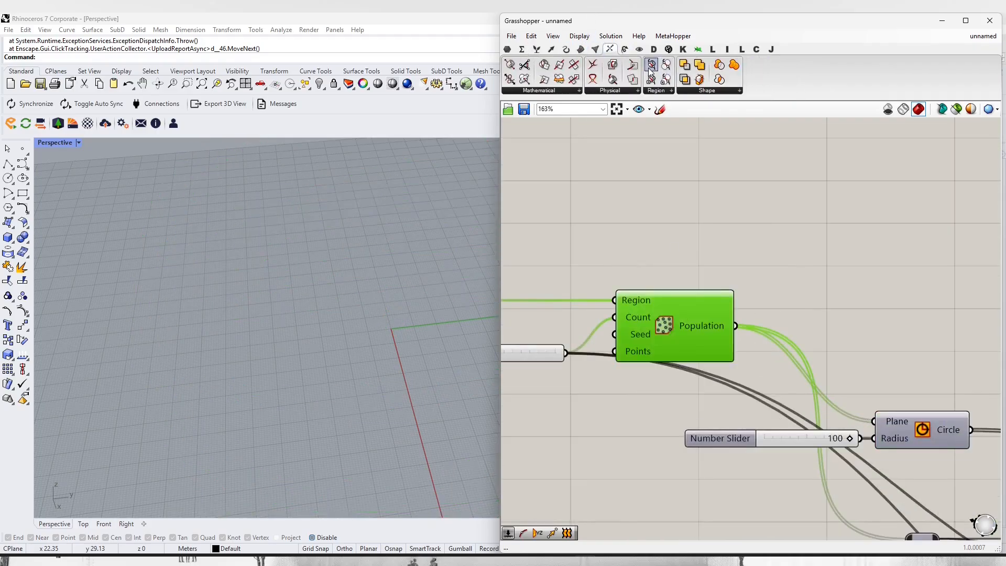
{"action": "left_click", "coordinate": [613, 65]}
{"action": "scroll", "coordinate": [754, 293], "scroll_direction": "down", "scroll_amount": 7}
{"action": "left_click", "coordinate": [859, 374]}
{"action": "scroll", "coordinate": [856, 374], "scroll_direction": "up", "scroll_amount": 10}
{"action": "left_click_drag", "start_coordinate": [747, 180], "coordinate": [834, 363]}
{"action": "left_click_drag", "start_coordinate": [896, 352], "coordinate": [896, 174]}
{"action": "scroll", "coordinate": [906, 351], "scroll_direction": "down", "scroll_amount": 9}
{"action": "left_click_drag", "start_coordinate": [832, 213], "coordinate": [803, 281]}
- Raise the point count slider to generate more intersection curves on the tower
{"action": "scroll", "coordinate": [754, 336], "scroll_direction": "up", "scroll_amount": 6}
{"action": "scroll", "coordinate": [390, 320], "scroll_direction": "up", "scroll_amount": 9}
{"action": "right_click_drag", "start_coordinate": [367, 361], "coordinate": [383, 374]}
{"action": "scroll", "coordinate": [516, 304], "scroll_direction": "down", "scroll_amount": 4}
{"action": "scroll", "coordinate": [696, 306], "scroll_direction": "up", "scroll_amount": 12}
{"action": "left_click_drag", "start_coordinate": [644, 312], "coordinate": [716, 312]}
{"action": "scroll", "coordinate": [313, 368], "scroll_direction": "up", "scroll_amount": 2}
{"action": "scroll", "coordinate": [313, 368], "scroll_direction": "up", "scroll_amount": 4}
{"action": "right_click_drag", "start_coordinate": [313, 369], "coordinate": [385, 309]}
{"action": "scroll", "coordinate": [359, 314], "scroll_direction": "down", "scroll_amount": 6}
{"action": "scroll", "coordinate": [655, 361], "scroll_direction": "down", "scroll_amount": 10}
- Set the Domain end slider for the random rotation angles to 90
{"action": "right_click_drag", "start_coordinate": [935, 489], "coordinate": [670, 297]}
{"action": "scroll", "coordinate": [670, 296], "scroll_direction": "up", "scroll_amount": 1}
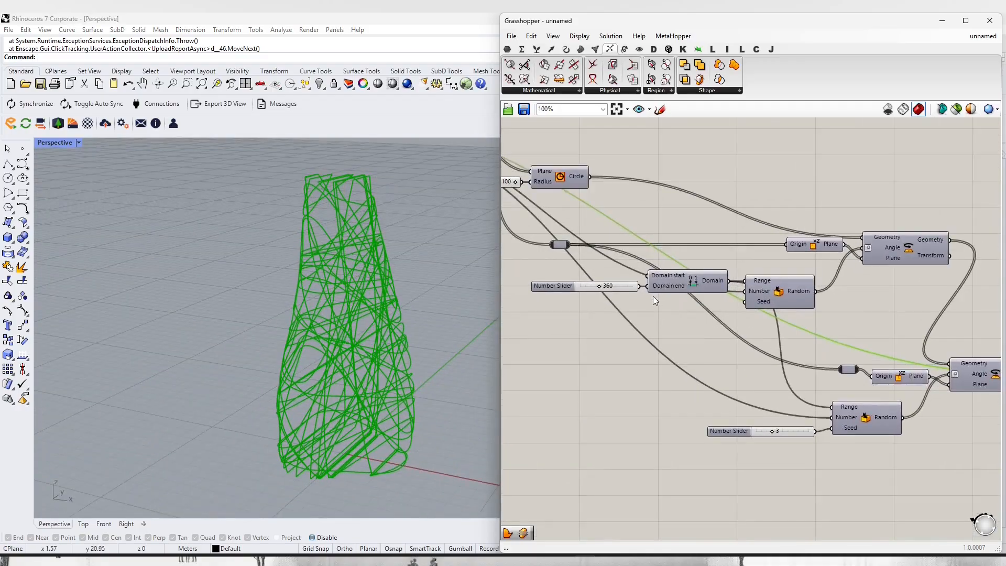
{"action": "scroll", "coordinate": [590, 264], "scroll_direction": "up", "scroll_amount": 15}
{"action": "double_click", "coordinate": [595, 272]}
{"action": "type", "text": "90"}
{"action": "key", "text": "Return"}
{"action": "right_click_drag", "start_coordinate": [376, 356], "coordinate": [315, 392]}
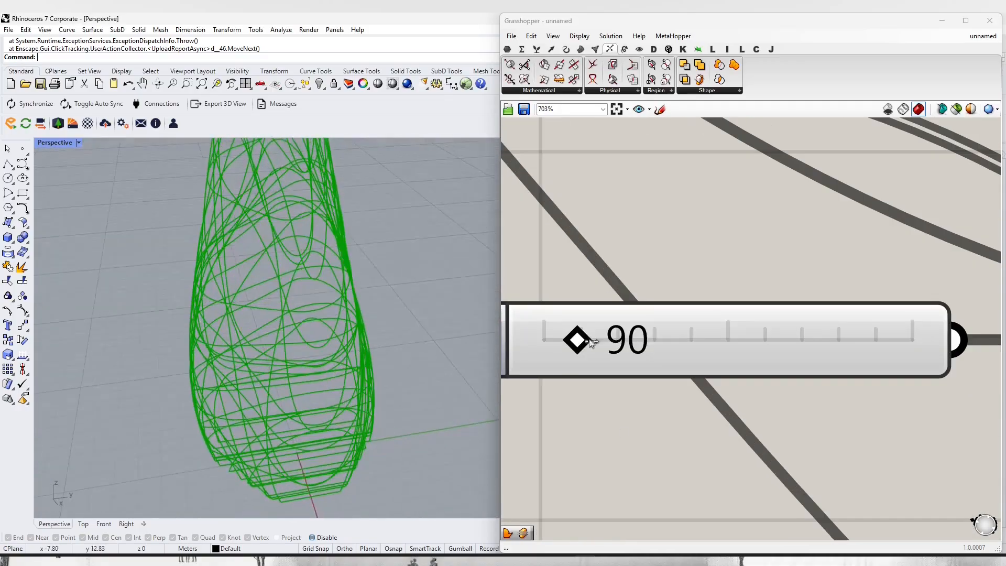
- Lower the Domain end slider to 31 and move the Construct Domain component slightly down
{"action": "scroll", "coordinate": [589, 339], "scroll_direction": "up", "scroll_amount": 2}
{"action": "left_click_drag", "start_coordinate": [589, 339], "coordinate": [563, 342]}
{"action": "scroll", "coordinate": [228, 372], "scroll_direction": "down", "scroll_amount": 4}
{"action": "right_click_drag", "start_coordinate": [228, 372], "coordinate": [348, 329]}
{"action": "scroll", "coordinate": [349, 331], "scroll_direction": "up", "scroll_amount": 5}
{"action": "scroll", "coordinate": [588, 341], "scroll_direction": "up", "scroll_amount": 2}
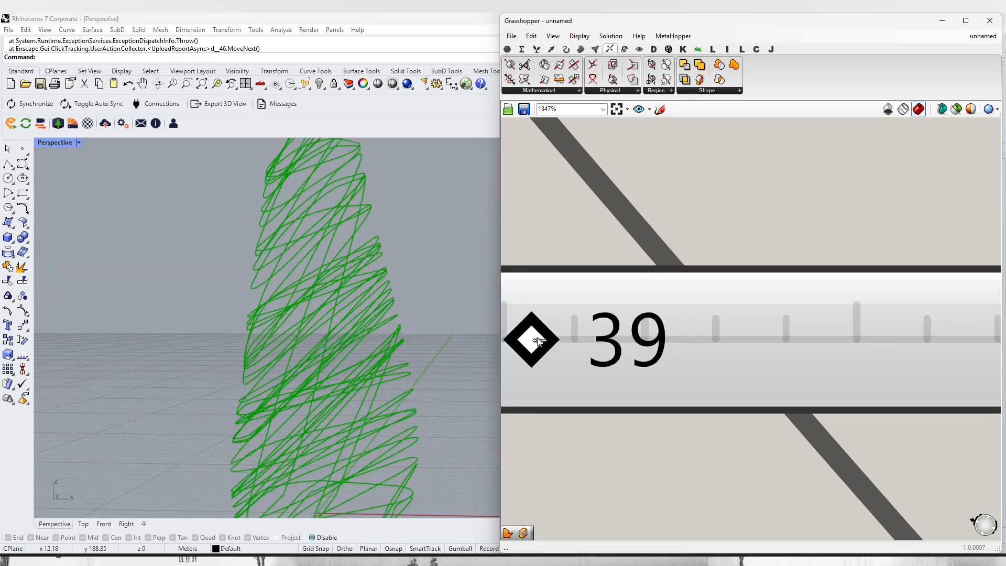
{"action": "mouse_move", "coordinate": [532, 340]}
{"action": "left_mouse_down"}
{"action": "mouse_move", "coordinate": [499, 321]}
{"action": "mouse_move", "coordinate": [526, 327]}
{"action": "left_mouse_up"}
{"action": "scroll", "coordinate": [526, 328], "scroll_direction": "down", "scroll_amount": 10}
{"action": "scroll", "coordinate": [642, 326], "scroll_direction": "down", "scroll_amount": 2}
{"action": "left_click_drag", "start_coordinate": [707, 324], "coordinate": [713, 363]}
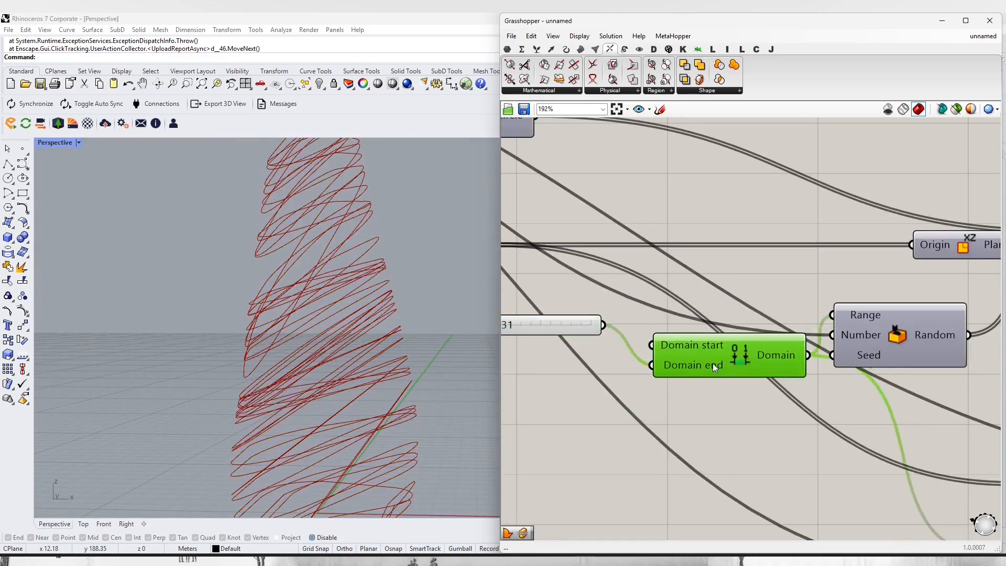
- Raise the Domain end slider so the circles rotate through a wider range of random angles
{"action": "left_click_drag", "start_coordinate": [602, 329], "coordinate": [542, 410]}
{"action": "right_click_drag", "start_coordinate": [592, 424], "coordinate": [676, 419]}
{"action": "scroll", "coordinate": [681, 423], "scroll_direction": "up", "scroll_amount": 1}
{"action": "double_click", "coordinate": [681, 424]}
{"action": "left_click", "coordinate": [688, 454]}
{"action": "left_click_drag", "start_coordinate": [540, 393], "coordinate": [556, 343]}
{"action": "scroll", "coordinate": [548, 341], "scroll_direction": "up", "scroll_amount": 1}
{"action": "right_click_drag", "start_coordinate": [546, 340], "coordinate": [584, 340]}
{"action": "left_click_drag", "start_coordinate": [545, 348], "coordinate": [555, 357]}
{"action": "right_click_drag", "start_coordinate": [375, 335], "coordinate": [323, 364]}
{"action": "scroll", "coordinate": [680, 362], "scroll_direction": "down", "scroll_amount": 7}
{"action": "right_click_drag", "start_coordinate": [937, 435], "coordinate": [707, 367]}
- Duplicate the second rotation group and replace the copy's XZ Plane with an XY Plane feeding its Rotate
{"action": "left_click_drag", "start_coordinate": [736, 386], "coordinate": [564, 326]}
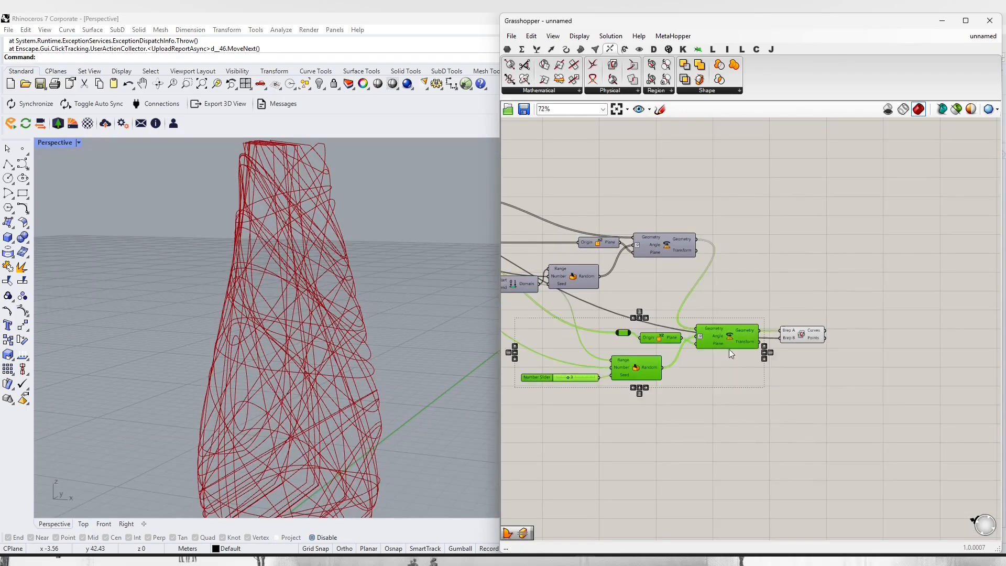
{"action": "scroll", "coordinate": [728, 349], "scroll_direction": "up", "scroll_amount": 6}
{"action": "double_click", "coordinate": [702, 455]}
{"action": "type", "text": "xy"}
{"action": "key", "text": "Return"}
{"action": "scroll", "coordinate": [726, 456], "scroll_direction": "up", "scroll_amount": 2}
{"action": "left_click_drag", "start_coordinate": [781, 456], "coordinate": [824, 448]}
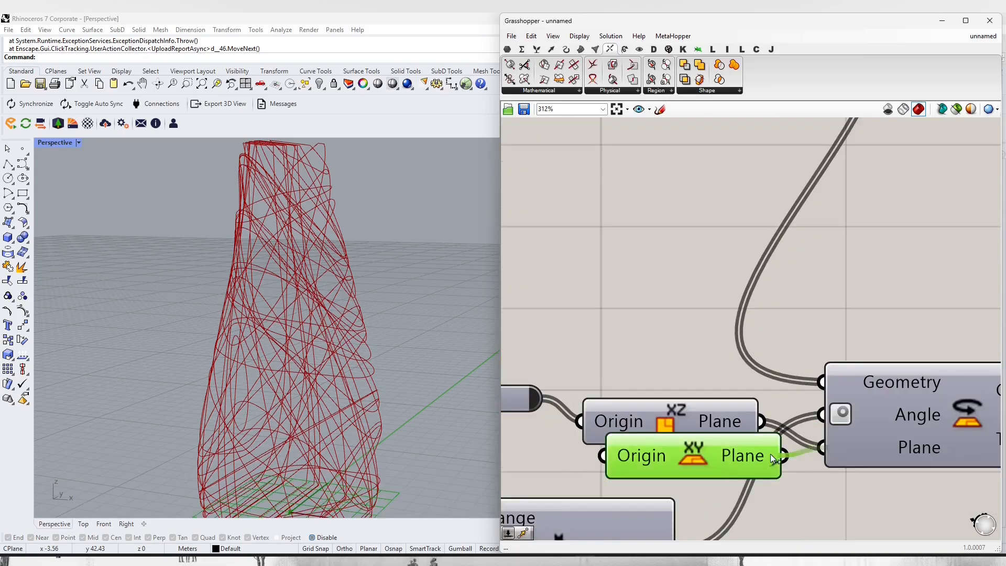
{"action": "left_click_drag", "start_coordinate": [606, 456], "coordinate": [542, 398]}
{"action": "left_click_drag", "start_coordinate": [696, 412], "coordinate": [696, 375]}
{"action": "key", "text": "Delete"}
- Connect the third Rotate's geometry to the Brep A input of the Brep intersection component
{"action": "middle_click", "coordinate": [707, 427]}
{"action": "left_click_drag", "start_coordinate": [780, 246], "coordinate": [930, 386]}
{"action": "scroll", "coordinate": [877, 401], "scroll_direction": "up", "scroll_amount": 3}
{"action": "left_click_drag", "start_coordinate": [811, 381], "coordinate": [927, 361]}
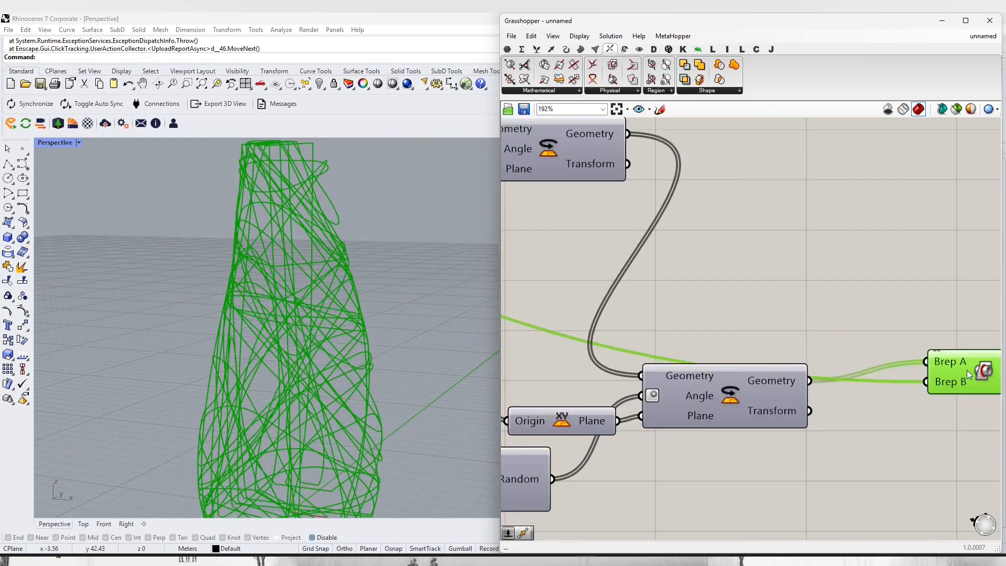
- Set the seed slider of the third rotation group's Random component to 5
{"action": "scroll", "coordinate": [967, 369], "scroll_direction": "down", "scroll_amount": 6}
{"action": "scroll", "coordinate": [817, 395], "scroll_direction": "up", "scroll_amount": 8}
{"action": "scroll", "coordinate": [788, 419], "scroll_direction": "up", "scroll_amount": 3}
{"action": "left_click_drag", "start_coordinate": [756, 432], "coordinate": [802, 434]}
{"action": "scroll", "coordinate": [293, 314], "scroll_direction": "up", "scroll_amount": 5}
{"action": "right_click_drag", "start_coordinate": [293, 314], "coordinate": [362, 330]}
{"action": "scroll", "coordinate": [361, 330], "scroll_direction": "down", "scroll_amount": 5}
{"action": "scroll", "coordinate": [870, 471], "scroll_direction": "down", "scroll_amount": 6}
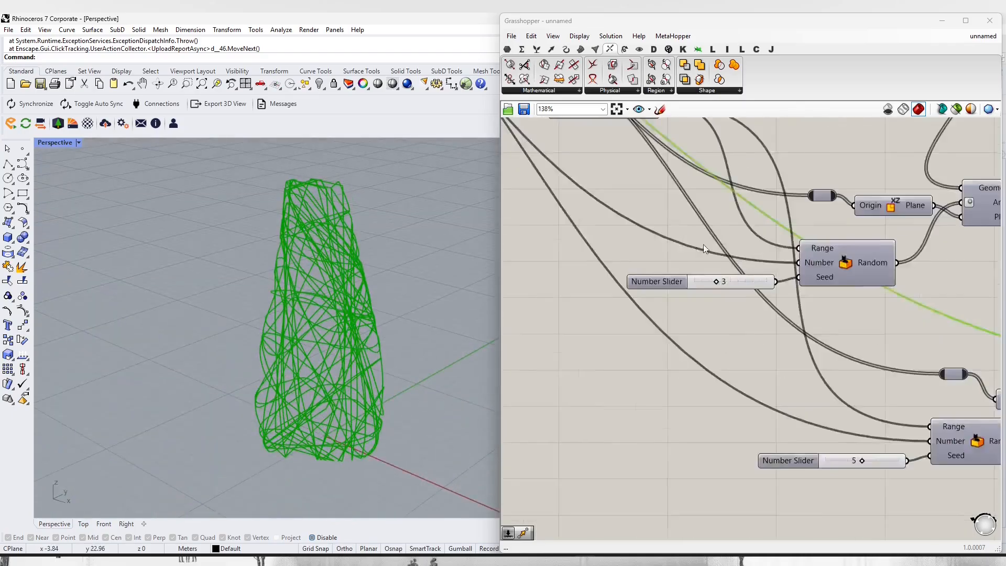
- Set the Domain end slider to 181 to try a wider spread of rotation angles
{"action": "scroll", "coordinate": [703, 244], "scroll_direction": "down", "scroll_amount": 3}
{"action": "scroll", "coordinate": [547, 321], "scroll_direction": "up", "scroll_amount": 8}
{"action": "scroll", "coordinate": [524, 353], "scroll_direction": "up", "scroll_amount": 4}
{"action": "mouse_move", "coordinate": [559, 359]}
{"action": "left_mouse_down"}
{"action": "mouse_move", "coordinate": [725, 396]}
{"action": "mouse_move", "coordinate": [561, 374]}
{"action": "left_mouse_up"}
{"action": "scroll", "coordinate": [562, 374], "scroll_direction": "down", "scroll_amount": 4}
{"action": "scroll", "coordinate": [534, 373], "scroll_direction": "up", "scroll_amount": 6}
{"action": "right_click_drag", "start_coordinate": [314, 335], "coordinate": [340, 303]}
{"action": "left_click_drag", "start_coordinate": [592, 332], "coordinate": [684, 369]}
{"action": "scroll", "coordinate": [374, 322], "scroll_direction": "up", "scroll_amount": 5}
{"action": "right_click_drag", "start_coordinate": [374, 322], "coordinate": [381, 321]}
{"action": "scroll", "coordinate": [721, 293], "scroll_direction": "up", "scroll_amount": 1}
{"action": "left_click_drag", "start_coordinate": [682, 335], "coordinate": [667, 331]}
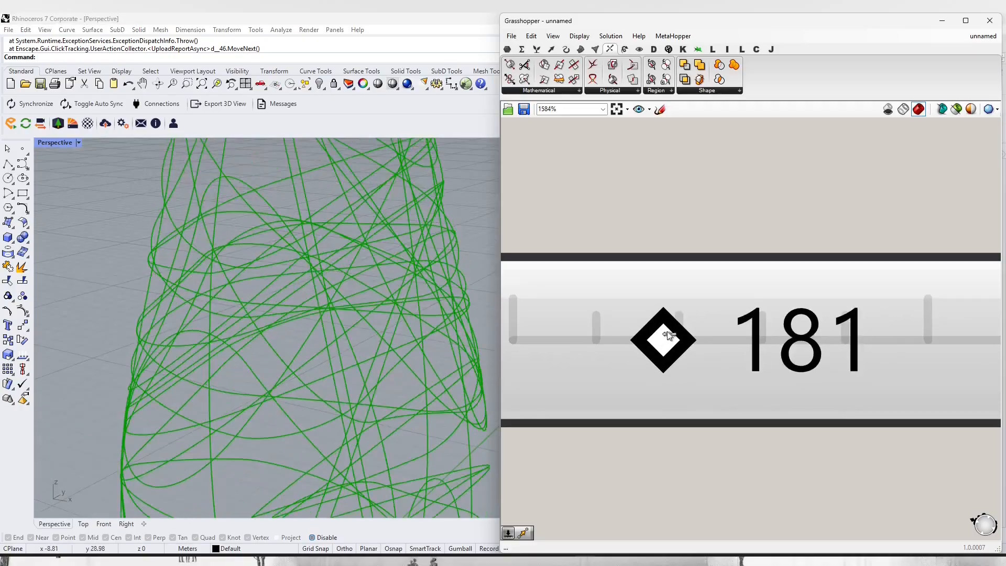
{"action": "scroll", "coordinate": [346, 324], "scroll_direction": "down", "scroll_amount": 5}
{"action": "mouse_move", "coordinate": [346, 325]}
{"action": "right_mouse_down"}
{"action": "mouse_move", "coordinate": [336, 296]}
{"action": "mouse_move", "coordinate": [358, 326]}
{"action": "right_mouse_up"}
{"action": "scroll", "coordinate": [636, 324], "scroll_direction": "down", "scroll_amount": 1}
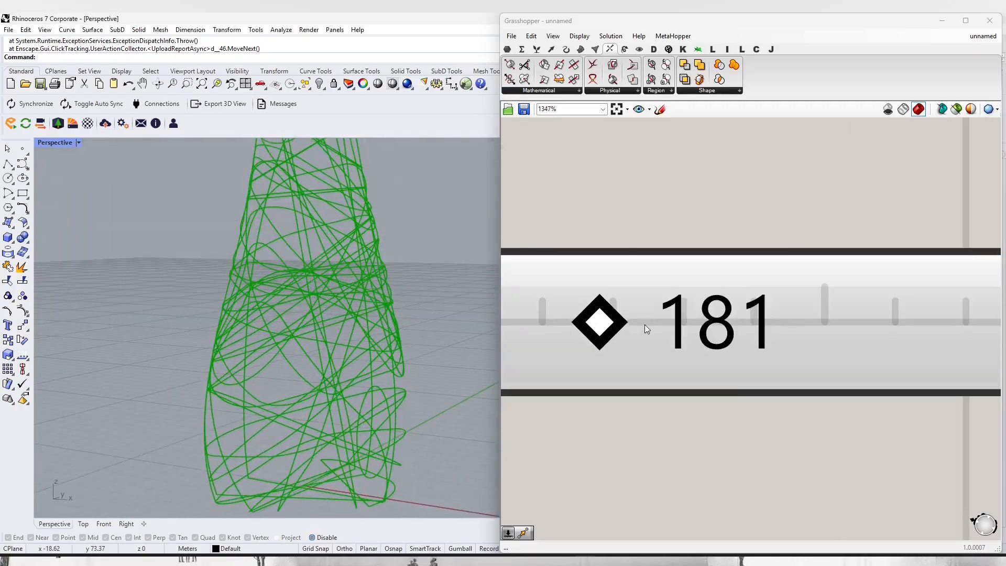
- Set the Domain end slider for the random rotation angles to 45
{"action": "left_click_drag", "start_coordinate": [617, 323], "coordinate": [606, 322]}
{"action": "scroll", "coordinate": [335, 319], "scroll_direction": "down", "scroll_amount": 6}
{"action": "right_click_drag", "start_coordinate": [335, 319], "coordinate": [321, 371]}
{"action": "scroll", "coordinate": [580, 326], "scroll_direction": "up", "scroll_amount": 2}
{"action": "left_click_drag", "start_coordinate": [582, 321], "coordinate": [552, 311]}
{"action": "double_click", "coordinate": [554, 313]}
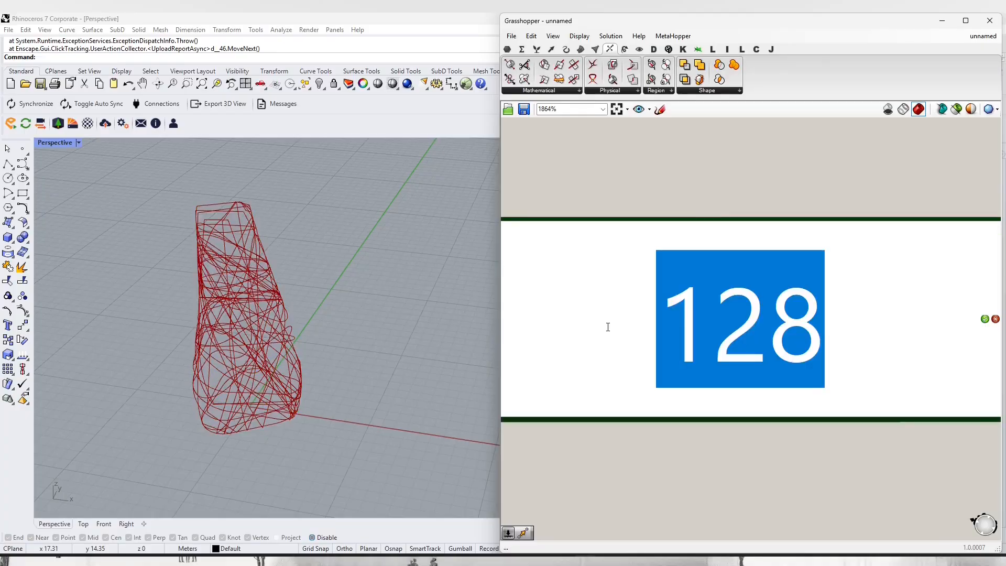
{"action": "type", "text": "45"}
{"action": "key", "text": "Return"}
{"action": "scroll", "coordinate": [231, 421], "scroll_direction": "up", "scroll_amount": 5}
{"action": "scroll", "coordinate": [231, 421], "scroll_direction": "down", "scroll_amount": 6}
{"action": "right_click_drag", "start_coordinate": [231, 420], "coordinate": [330, 362]}
{"action": "scroll", "coordinate": [623, 326], "scroll_direction": "down", "scroll_amount": 12}
- Add a Negative component that feeds the negated angle slider value into Domain start, with the slider moved aside to make room
{"action": "left_click_drag", "start_coordinate": [698, 340], "coordinate": [661, 339]}
{"action": "scroll", "coordinate": [661, 339], "scroll_direction": "up", "scroll_amount": 1}
{"action": "right_click_drag", "start_coordinate": [661, 339], "coordinate": [614, 359]}
{"action": "left_click", "coordinate": [618, 332]}
{"action": "double_click", "coordinate": [618, 333]}
{"action": "type", "text": "nega"}
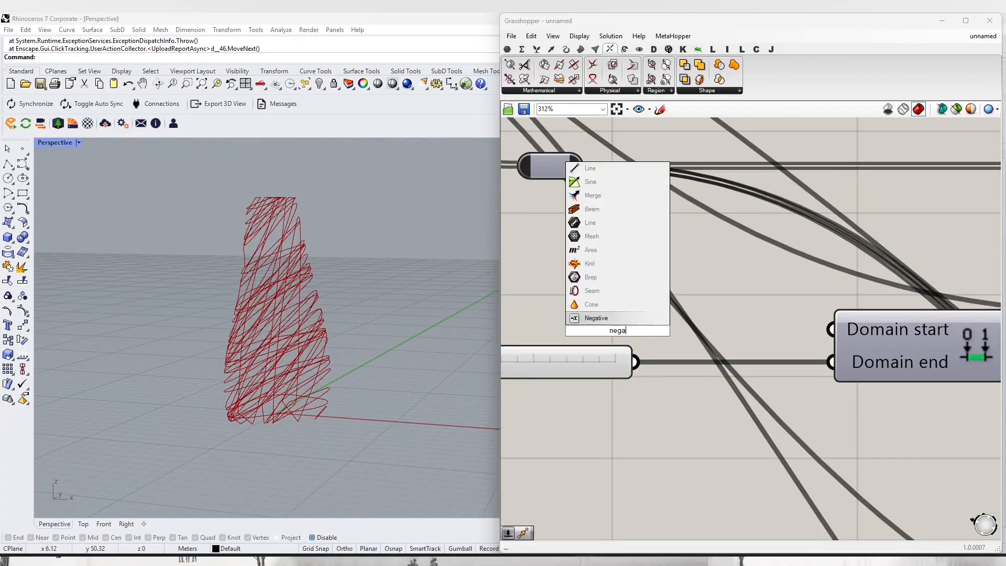
{"action": "left_click", "coordinate": [629, 318]}
{"action": "left_click_drag", "start_coordinate": [629, 327], "coordinate": [725, 316]}
{"action": "left_click_drag", "start_coordinate": [807, 322], "coordinate": [830, 329]}
{"action": "left_click_drag", "start_coordinate": [635, 362], "coordinate": [622, 322]}
{"action": "left_click_drag", "start_coordinate": [592, 367], "coordinate": [549, 367]}
{"action": "scroll", "coordinate": [576, 338], "scroll_direction": "up", "scroll_amount": 4}
{"action": "scroll", "coordinate": [335, 309], "scroll_direction": "up", "scroll_amount": 5}
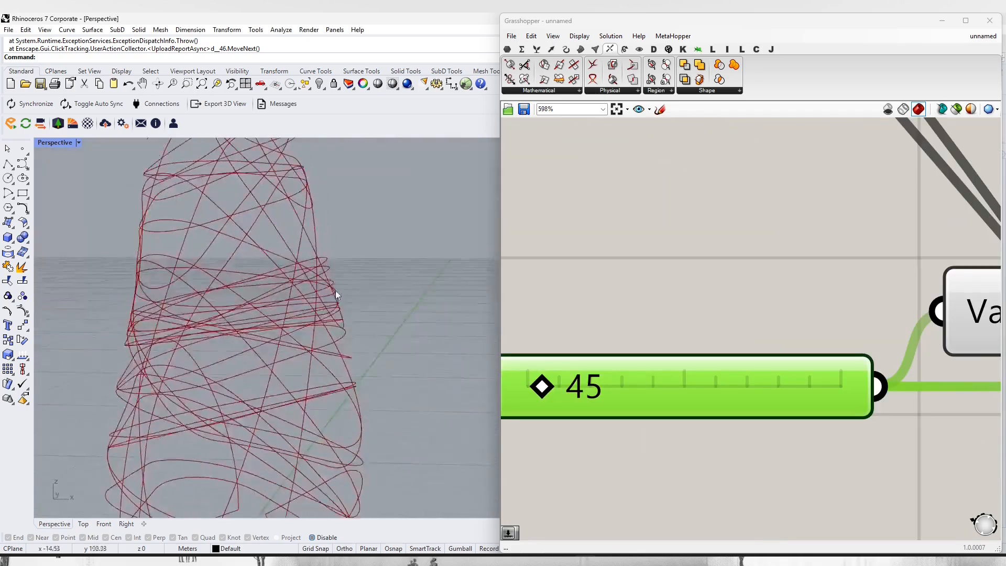
{"action": "right_click_drag", "start_coordinate": [335, 290], "coordinate": [317, 360]}
{"action": "scroll", "coordinate": [561, 350], "scroll_direction": "down", "scroll_amount": 4}
{"action": "scroll", "coordinate": [315, 361], "scroll_direction": "down", "scroll_amount": 4}
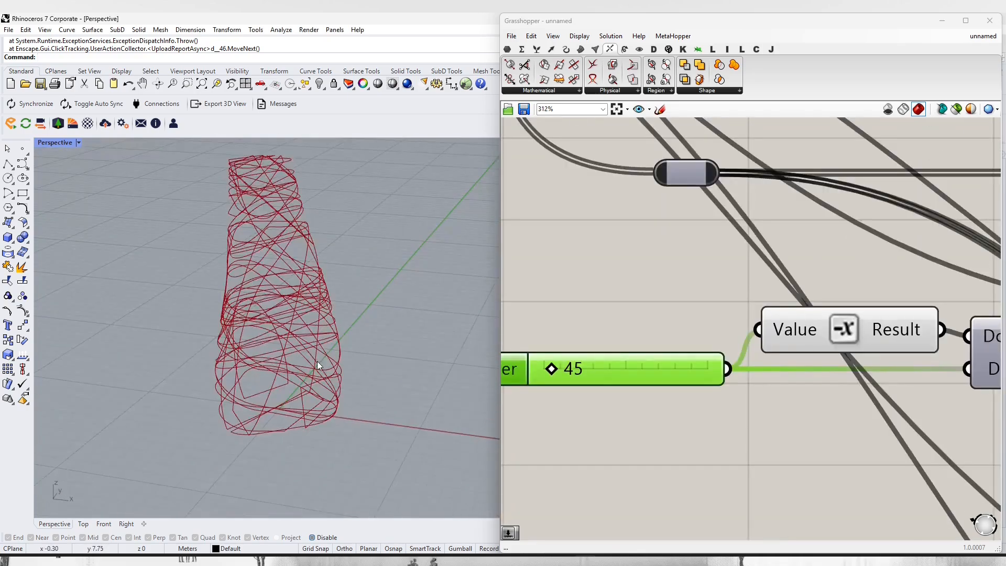
{"action": "scroll", "coordinate": [640, 371], "scroll_direction": "down", "scroll_amount": 14}
{"action": "scroll", "coordinate": [604, 295], "scroll_direction": "up", "scroll_amount": 5}
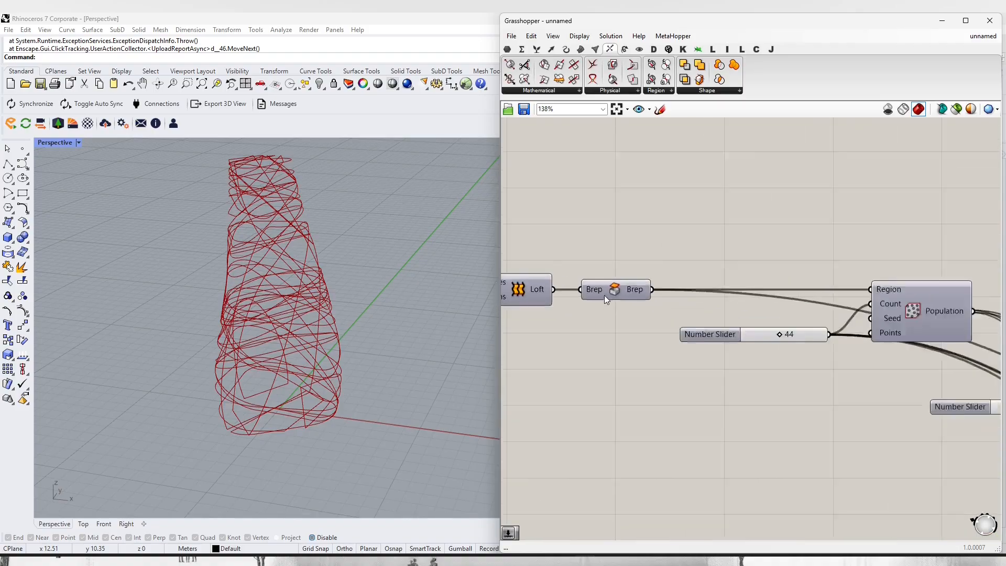
{"action": "double_click", "coordinate": [608, 429]}
{"action": "type", "text": "cale"}
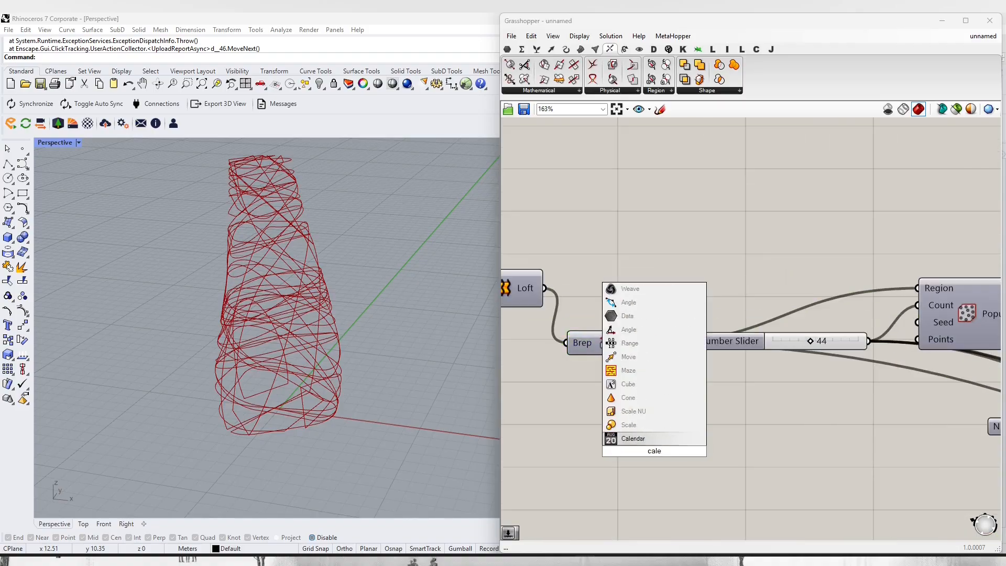
{"action": "left_click", "coordinate": [643, 413]}
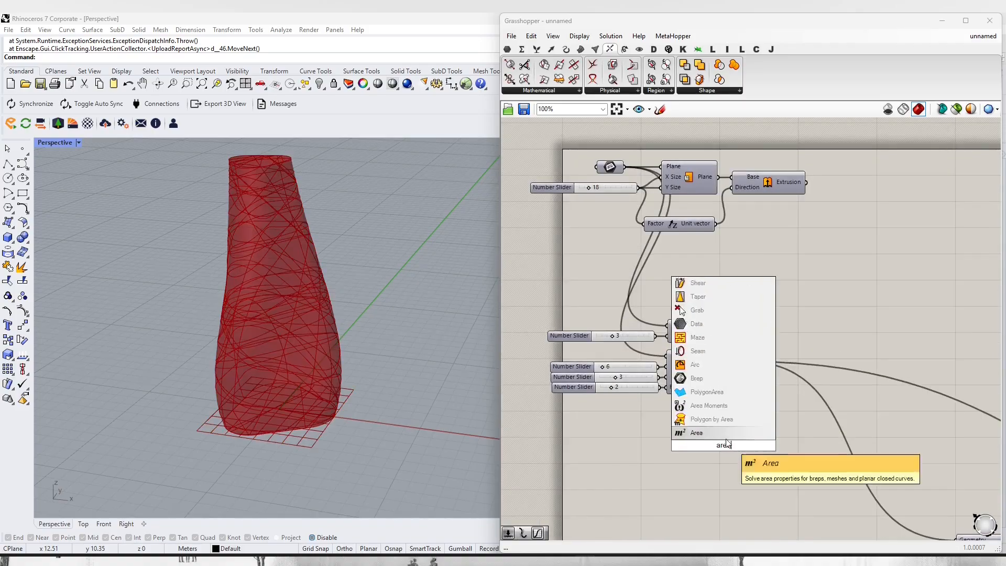
{"action": "key", "text": "Return"}
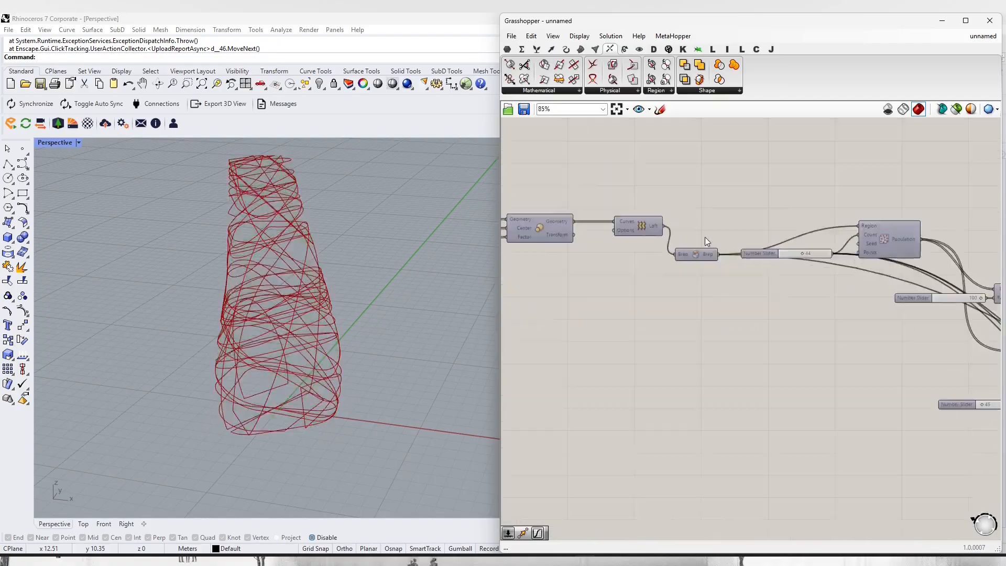
- Turn on the preview of the Loft component to show the tower surface
{"action": "left_click", "coordinate": [638, 226]}
{"action": "middle_click", "coordinate": [639, 268]}
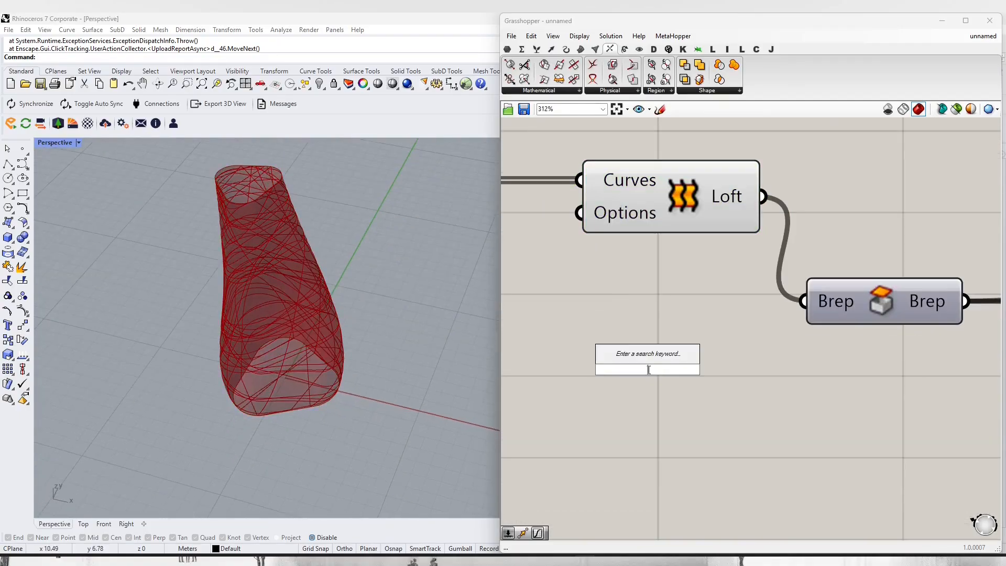
{"action": "type", "text": "of"}
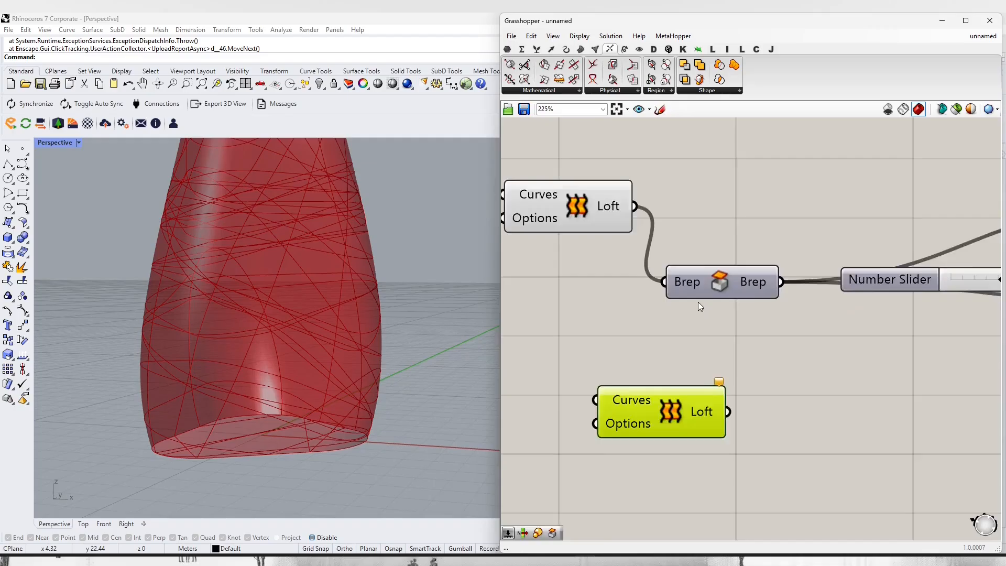
- Insert a relay on the capped Brep's output wire and delete the stray unconnected Loft component
{"action": "scroll", "coordinate": [775, 293], "scroll_direction": "up", "scroll_amount": 1}
{"action": "double_click", "coordinate": [809, 260]}
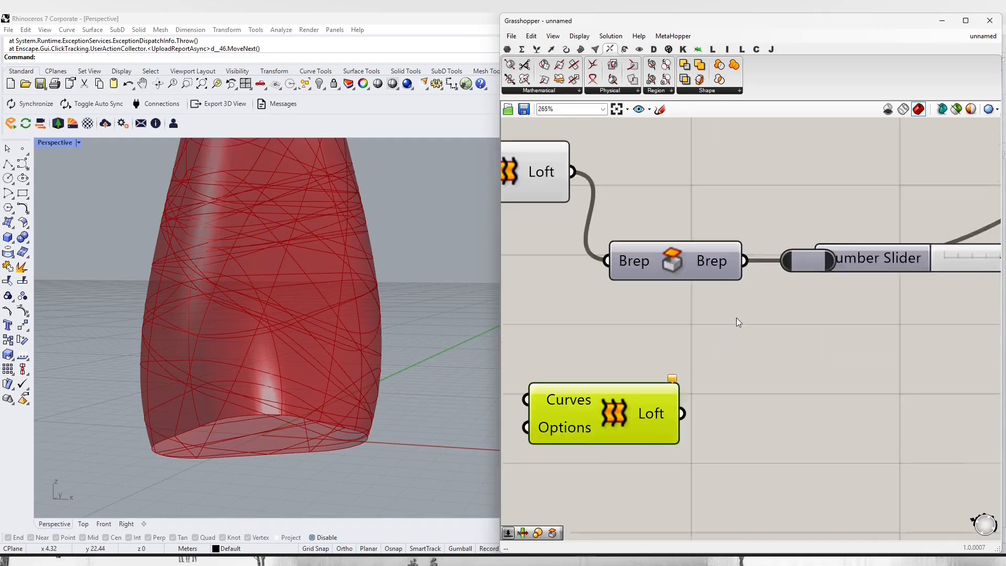
{"action": "scroll", "coordinate": [680, 303], "scroll_direction": "down", "scroll_amount": 4}
{"action": "left_click_drag", "start_coordinate": [669, 284], "coordinate": [643, 284]}
{"action": "scroll", "coordinate": [692, 380], "scroll_direction": "up", "scroll_amount": 1}
{"action": "left_click_drag", "start_coordinate": [611, 207], "coordinate": [669, 355]}
{"action": "key", "text": "Delete"}
{"action": "scroll", "coordinate": [614, 325], "scroll_direction": "up", "scroll_amount": 1}
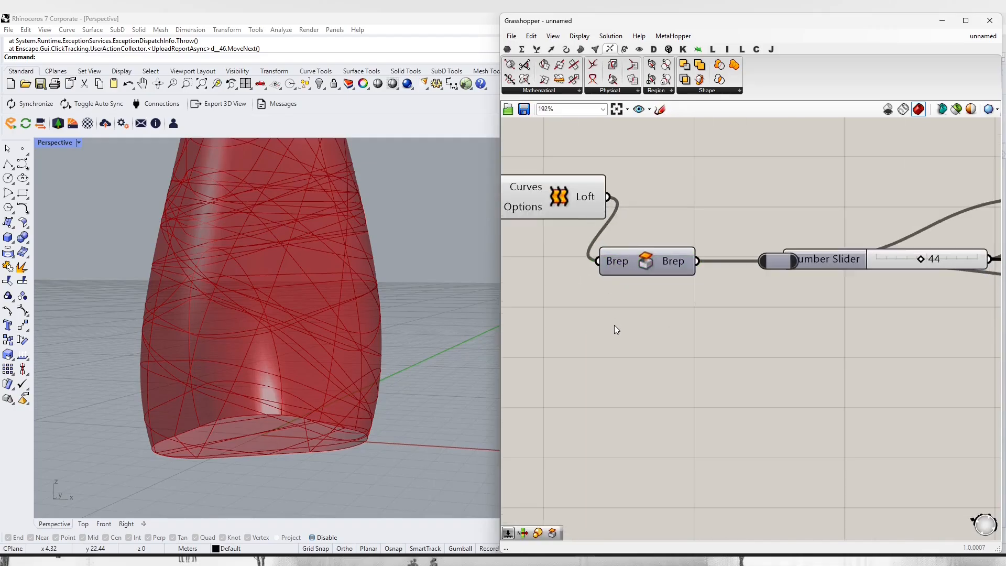
- Add an Offset Surface component below the Brep cap and connect the Loft output to its Surface input
{"action": "double_click", "coordinate": [614, 325]}
{"action": "type", "text": "offset"}
{"action": "left_click", "coordinate": [604, 316]}
{"action": "left_click_drag", "start_coordinate": [606, 197], "coordinate": [548, 303]}
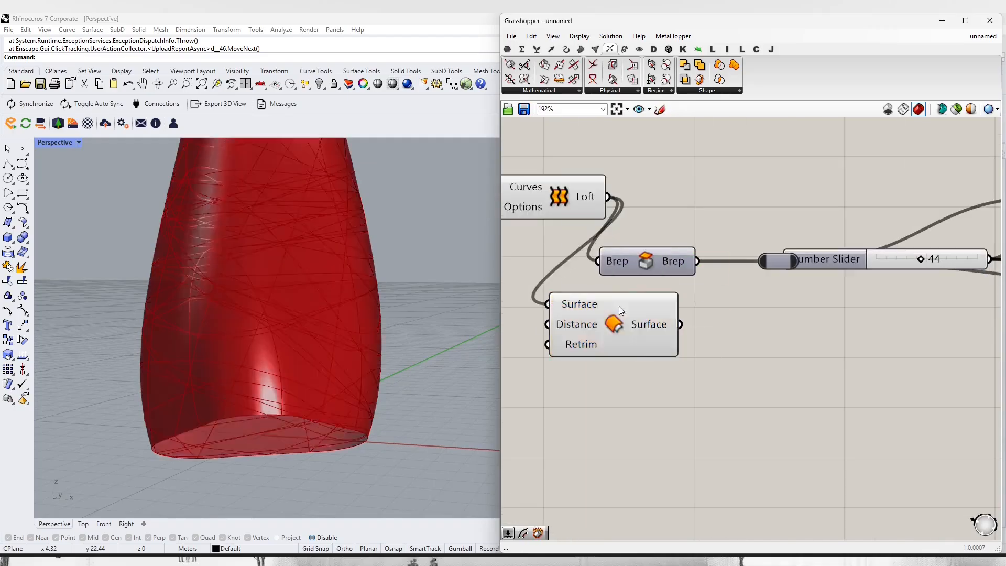
- Add a number slider of 0.4 and connect it to the Offset Surface's Distance input
{"action": "double_click", "coordinate": [577, 418]}
{"action": "type", "text": "0.4"}
{"action": "left_click_drag", "start_coordinate": [618, 306], "coordinate": [564, 372]}
{"action": "key", "text": "Return"}
{"action": "left_click_drag", "start_coordinate": [631, 385], "coordinate": [682, 385]}
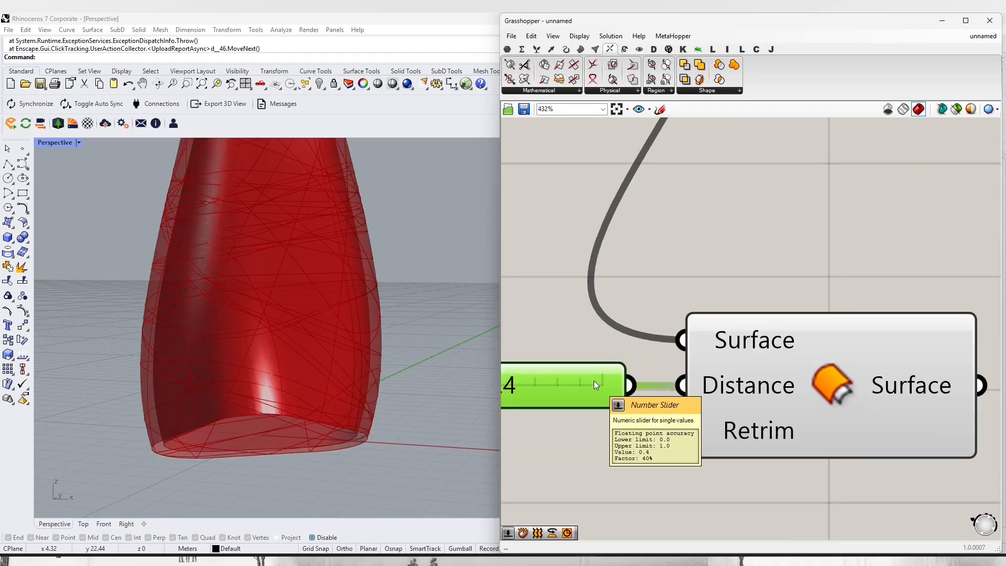
- Add a number slider of 1.2 and connect it to the Offset Surface's Distance input in place of the 0.4 slider
{"action": "scroll", "coordinate": [628, 390], "scroll_direction": "down", "scroll_amount": 3}
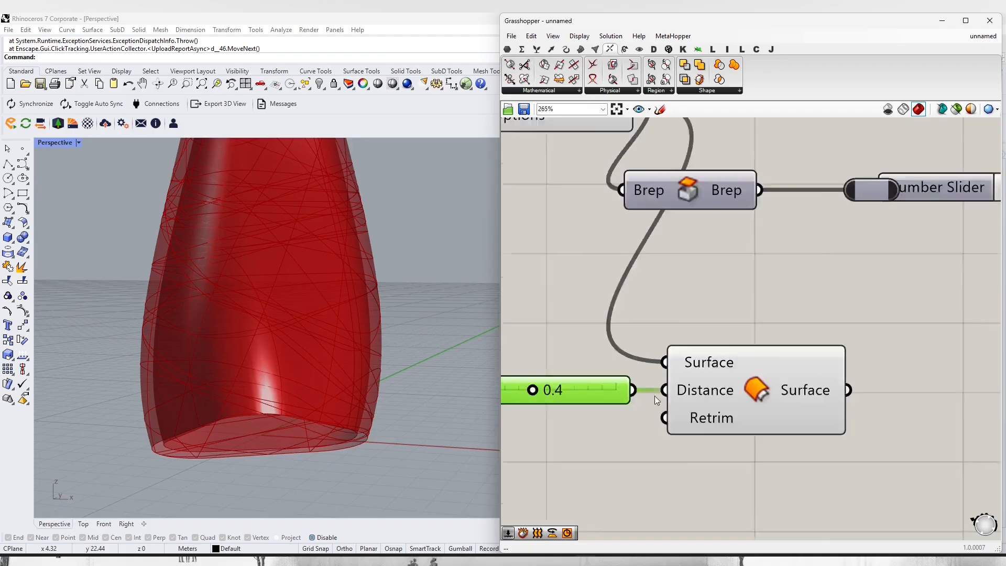
{"action": "right_click_drag", "start_coordinate": [655, 395], "coordinate": [783, 412]}
{"action": "scroll", "coordinate": [733, 440], "scroll_direction": "up", "scroll_amount": 3}
{"action": "double_click", "coordinate": [712, 455]}
{"action": "type", "text": "1.2"}
{"action": "key", "text": "Return"}
{"action": "scroll", "coordinate": [733, 430], "scroll_direction": "up", "scroll_amount": 1}
{"action": "left_click_drag", "start_coordinate": [978, 458], "coordinate": [862, 364]}
{"action": "left_click_drag", "start_coordinate": [907, 460], "coordinate": [828, 451]}
{"action": "right_click_drag", "start_coordinate": [390, 400], "coordinate": [406, 324]}
{"action": "scroll", "coordinate": [539, 348], "scroll_direction": "down", "scroll_amount": 3}
{"action": "left_click_drag", "start_coordinate": [778, 367], "coordinate": [811, 404]}
- Turn off the preview of the base Circle component
{"action": "scroll", "coordinate": [810, 404], "scroll_direction": "down", "scroll_amount": 8}
{"action": "right_click_drag", "start_coordinate": [602, 336], "coordinate": [733, 330]}
{"action": "scroll", "coordinate": [711, 325], "scroll_direction": "up", "scroll_amount": 6}
{"action": "left_click", "coordinate": [711, 326]}
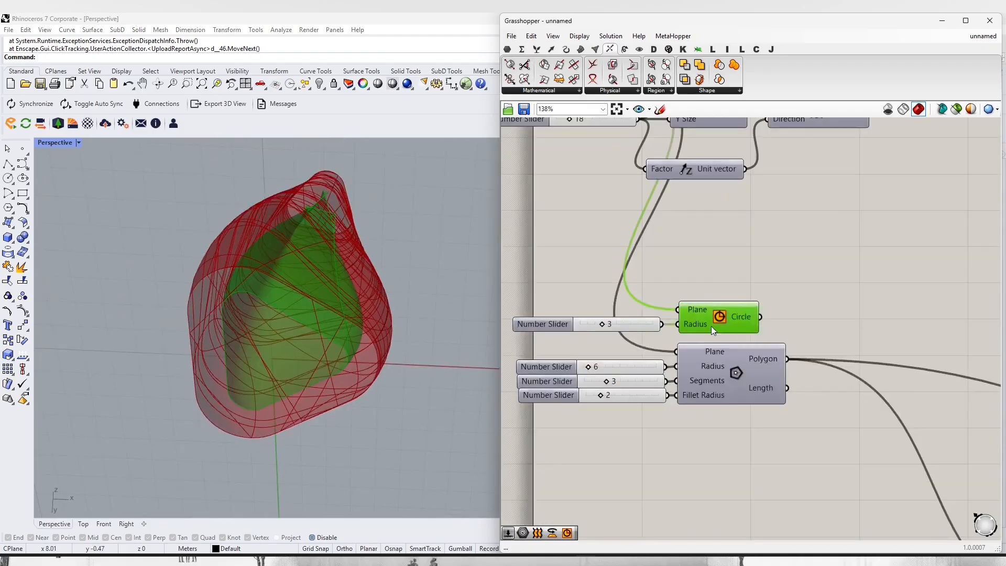
{"action": "middle_click", "coordinate": [723, 310]}
{"action": "left_click", "coordinate": [756, 272]}
- Add a Negative component and connect its Result to the Offset Surface's Distance input
{"action": "scroll", "coordinate": [734, 336], "scroll_direction": "down", "scroll_amount": 3}
{"action": "scroll", "coordinate": [676, 349], "scroll_direction": "down", "scroll_amount": 6}
{"action": "right_click_drag", "start_coordinate": [766, 395], "coordinate": [705, 360]}
{"action": "scroll", "coordinate": [705, 360], "scroll_direction": "up", "scroll_amount": 8}
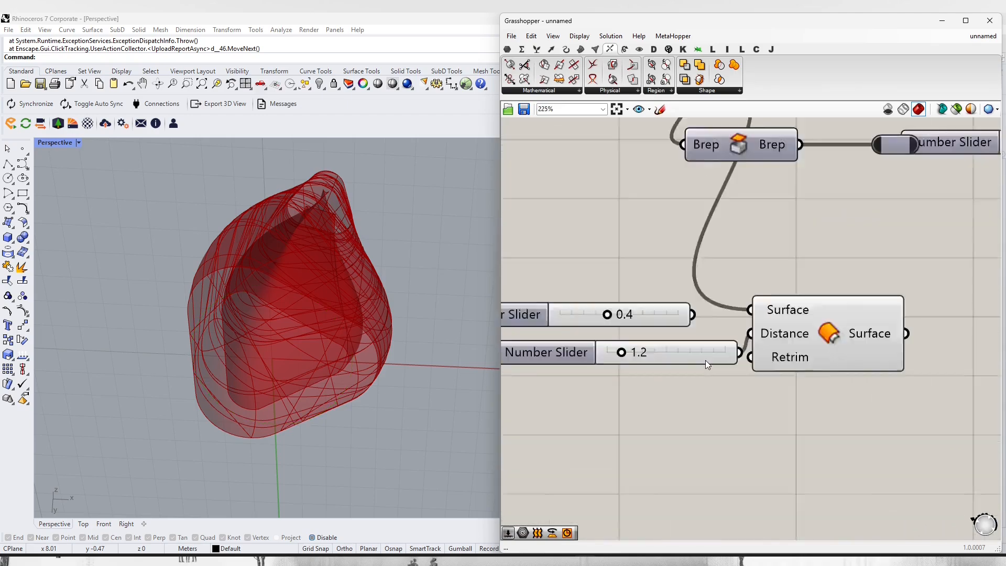
{"action": "double_click", "coordinate": [704, 422]}
{"action": "type", "text": "neg"}
{"action": "key", "text": "Return"}
{"action": "double_click", "coordinate": [700, 490]}
{"action": "type", "text": "negat"}
{"action": "left_click", "coordinate": [704, 476]}
{"action": "left_click_drag", "start_coordinate": [792, 489], "coordinate": [794, 314]}
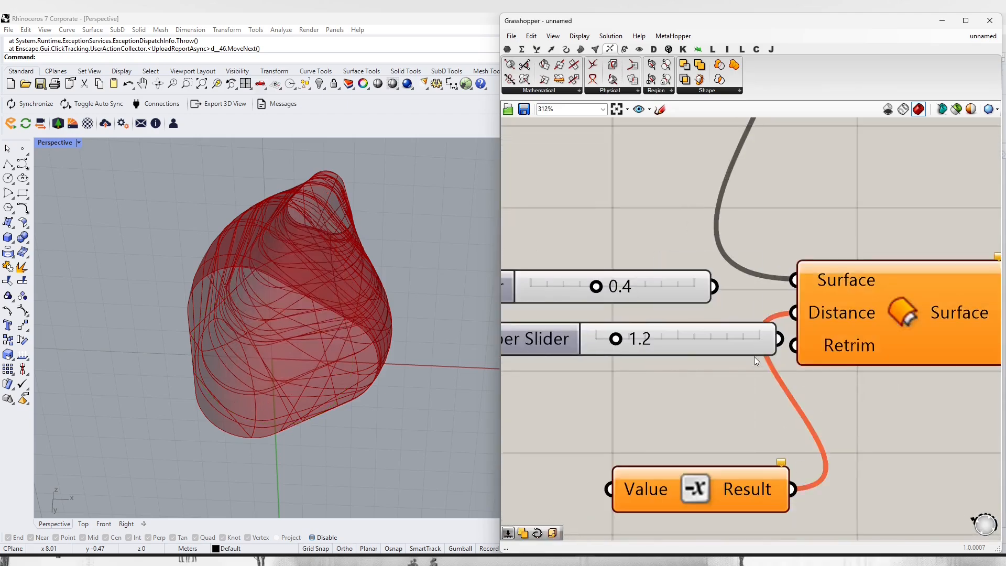
- Place the 1.2 slider in front of the Negative component and connect it to the Value input
{"action": "left_click_drag", "start_coordinate": [753, 355], "coordinate": [499, 487]}
{"action": "left_click_drag", "start_coordinate": [633, 489], "coordinate": [526, 473]}
{"action": "left_click_drag", "start_coordinate": [672, 486], "coordinate": [615, 469]}
{"action": "left_click", "coordinate": [581, 403]}
{"action": "right_click_drag", "start_coordinate": [345, 282], "coordinate": [341, 375]}
{"action": "scroll", "coordinate": [334, 357], "scroll_direction": "down", "scroll_amount": 4}
{"action": "scroll", "coordinate": [681, 328], "scroll_direction": "down", "scroll_amount": 4}
- Move the surface offset components lower on the canvas and delete the unused 0.4 slider
{"action": "left_click_drag", "start_coordinate": [778, 327], "coordinate": [790, 411]}
{"action": "left_click", "coordinate": [731, 356]}
{"action": "scroll", "coordinate": [714, 350], "scroll_direction": "down", "scroll_amount": 3}
{"action": "left_click", "coordinate": [626, 320]}
{"action": "key", "text": "Delete"}
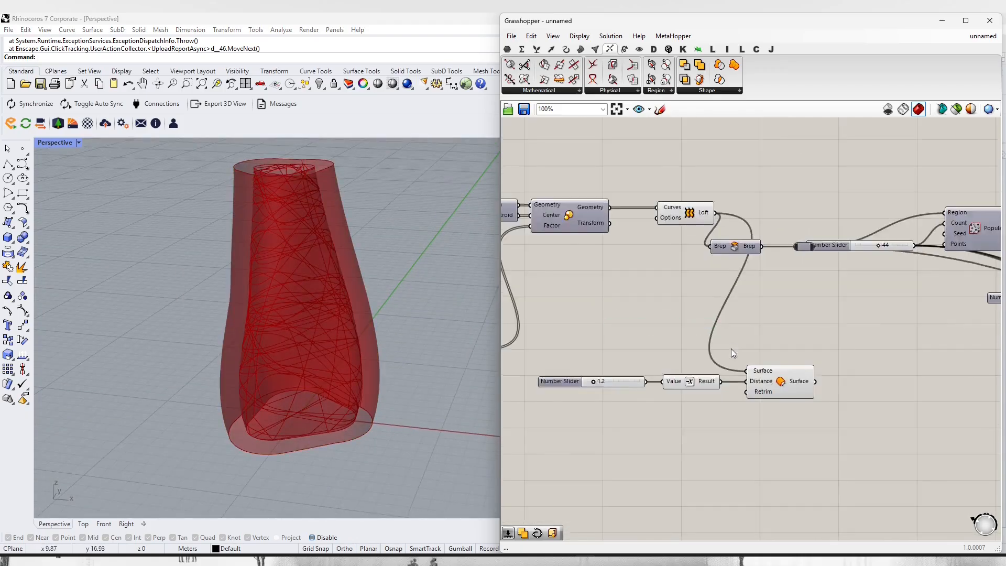
- Reposition the capped Brep's relay and move the point count slider below it so they no longer overlap
{"action": "right_click_drag", "start_coordinate": [929, 319], "coordinate": [712, 310]}
{"action": "scroll", "coordinate": [712, 310], "scroll_direction": "down", "scroll_amount": 3}
{"action": "scroll", "coordinate": [672, 281], "scroll_direction": "up", "scroll_amount": 3}
{"action": "left_click_drag", "start_coordinate": [543, 257], "coordinate": [578, 232]}
{"action": "scroll", "coordinate": [620, 255], "scroll_direction": "up", "scroll_amount": 3}
{"action": "left_click_drag", "start_coordinate": [649, 258], "coordinate": [668, 312]}
{"action": "left_click_drag", "start_coordinate": [599, 259], "coordinate": [649, 223]}
{"action": "scroll", "coordinate": [693, 294], "scroll_direction": "down", "scroll_amount": 11}
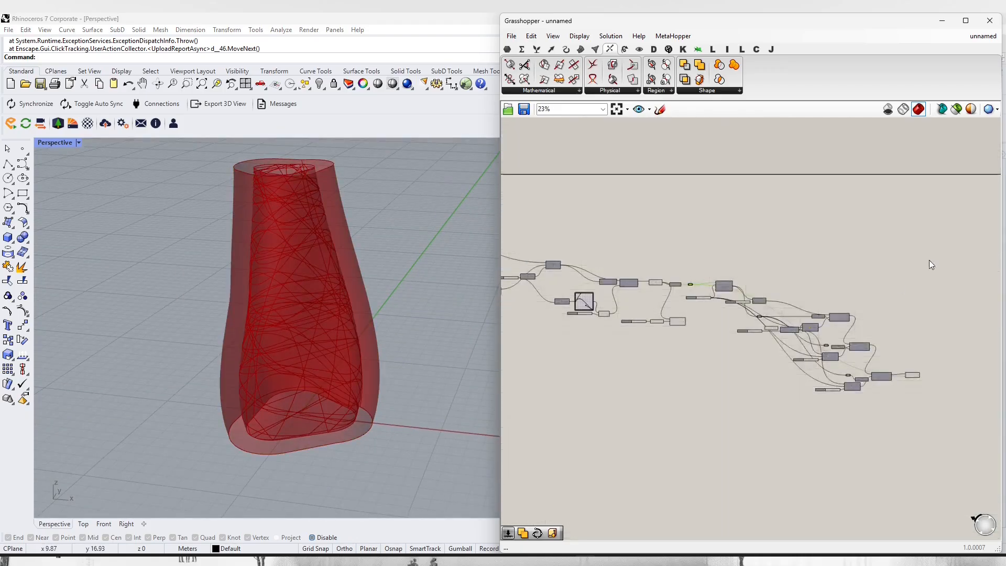
- Duplicate the rotation and intersection component group below the original and connect the offset surface to the copy's input
{"action": "left_click_drag", "start_coordinate": [934, 248], "coordinate": [683, 439]}
{"action": "left_click_drag", "start_coordinate": [727, 288], "coordinate": [822, 290]}
{"action": "left_click_drag", "start_coordinate": [823, 290], "coordinate": [828, 408], "text": "alt"}
{"action": "scroll", "coordinate": [707, 329], "scroll_direction": "up", "scroll_amount": 7}
{"action": "scroll", "coordinate": [681, 325], "scroll_direction": "down", "scroll_amount": 4}
{"action": "left_click_drag", "start_coordinate": [639, 297], "coordinate": [727, 453]}
- Hide the previews of the tower surface and offset surface components
{"action": "scroll", "coordinate": [778, 345], "scroll_direction": "down", "scroll_amount": 6}
{"action": "left_click_drag", "start_coordinate": [705, 237], "coordinate": [596, 358]}
{"action": "middle_click", "coordinate": [594, 360]}
{"action": "left_click", "coordinate": [614, 340]}
{"action": "scroll", "coordinate": [822, 398], "scroll_direction": "up", "scroll_amount": 3}
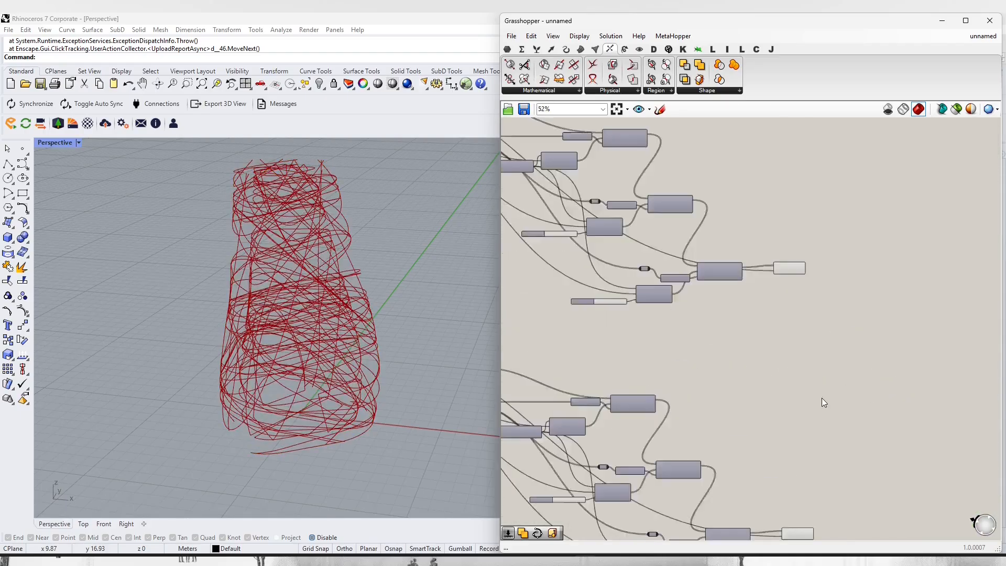
- Try a Ruled Surface with the original intersection's Curves in Curve A and the duplicated intersection's Curves in Curve B
{"action": "left_click", "coordinate": [579, 48]}
{"action": "left_click", "coordinate": [626, 90]}
{"action": "left_click", "coordinate": [713, 169]}
{"action": "left_click", "coordinate": [853, 285]}
{"action": "scroll", "coordinate": [823, 285], "scroll_direction": "up", "scroll_amount": 3}
{"action": "left_click_drag", "start_coordinate": [839, 284], "coordinate": [765, 117]}
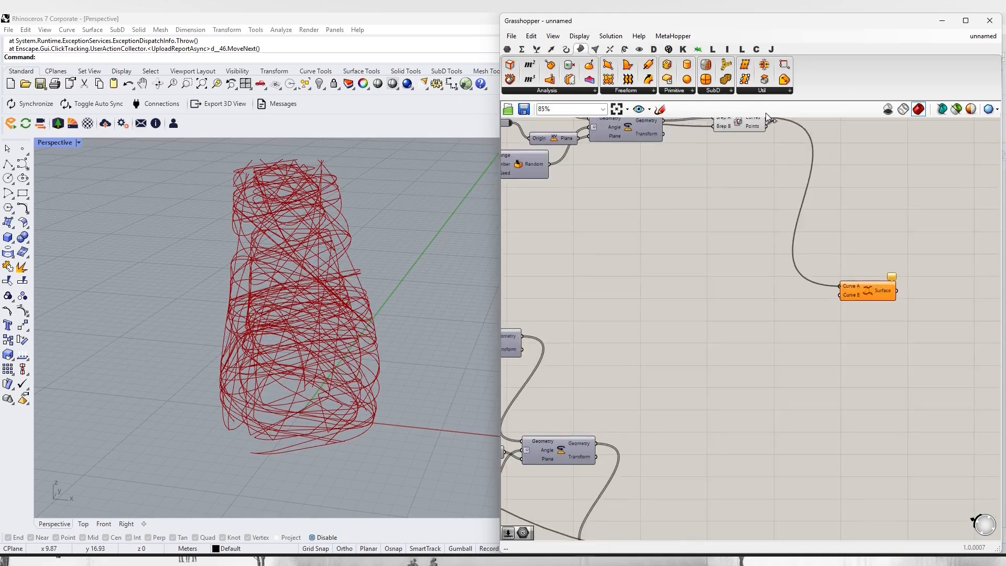
{"action": "right_click_drag", "start_coordinate": [784, 509], "coordinate": [771, 357]}
{"action": "left_click_drag", "start_coordinate": [767, 396], "coordinate": [826, 140]}
- Hide the previews of both Brep intersection components and inspect the ruled surface around the tower
{"action": "scroll", "coordinate": [807, 209], "scroll_direction": "down", "scroll_amount": 2}
{"action": "right_click_drag", "start_coordinate": [806, 209], "coordinate": [787, 312]}
{"action": "left_click_drag", "start_coordinate": [779, 132], "coordinate": [698, 449]}
{"action": "middle_click", "coordinate": [700, 448]}
{"action": "left_click", "coordinate": [729, 418]}
{"action": "right_click_drag", "start_coordinate": [325, 257], "coordinate": [309, 187]}
{"action": "scroll", "coordinate": [341, 332], "scroll_direction": "up", "scroll_amount": 3}
{"action": "scroll", "coordinate": [304, 251], "scroll_direction": "up", "scroll_amount": 3}
{"action": "right_click_drag", "start_coordinate": [304, 273], "coordinate": [262, 335]}
- Try a different input option on the Ruled Surface's Curve A and delete the Ruled Surface component
{"action": "left_click", "coordinate": [776, 236]}
{"action": "scroll", "coordinate": [777, 247], "scroll_direction": "up", "scroll_amount": 3}
{"action": "right_click_drag", "start_coordinate": [783, 271], "coordinate": [729, 330]}
{"action": "scroll", "coordinate": [757, 333], "scroll_direction": "up", "scroll_amount": 5}
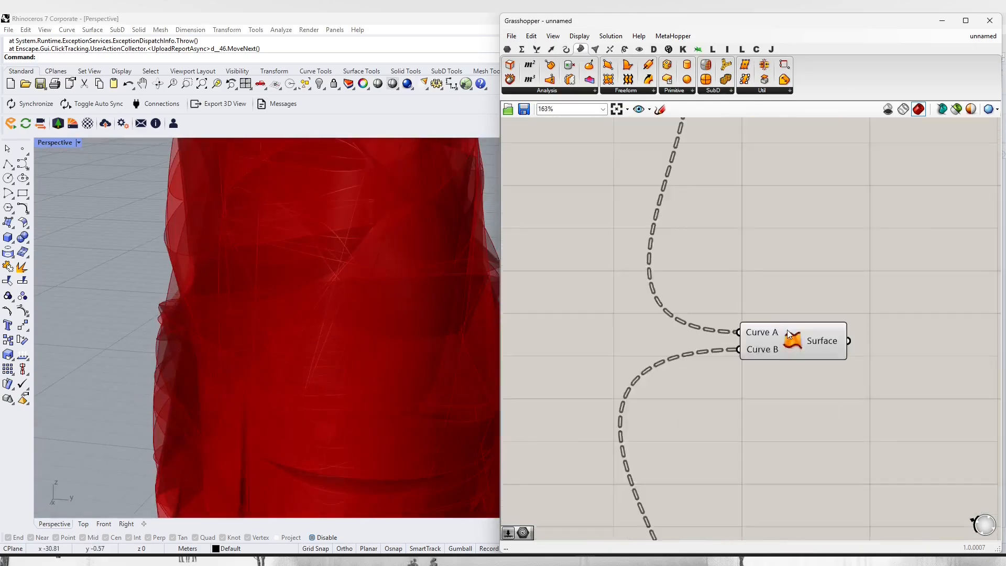
{"action": "right_click", "coordinate": [760, 334]}
{"action": "left_click", "coordinate": [789, 413]}
{"action": "scroll", "coordinate": [725, 357], "scroll_direction": "up", "scroll_amount": 4}
{"action": "scroll", "coordinate": [855, 315], "scroll_direction": "down", "scroll_amount": 12}
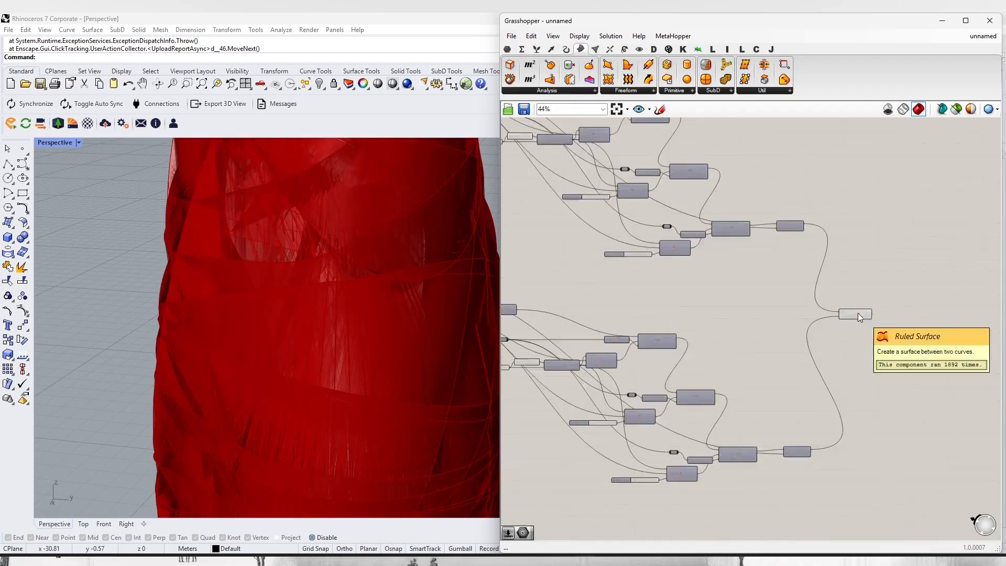
{"action": "left_click", "coordinate": [857, 313]}
{"action": "scroll", "coordinate": [807, 267], "scroll_direction": "down", "scroll_amount": 2}
{"action": "key", "text": "Delete"}
- Show the preview of the duplicated group's Brep intersection curves
{"action": "scroll", "coordinate": [801, 231], "scroll_direction": "up", "scroll_amount": 5}
{"action": "left_click", "coordinate": [755, 350]}
{"action": "middle_click", "coordinate": [755, 350]}
{"action": "left_click", "coordinate": [775, 330]}
{"action": "scroll", "coordinate": [367, 325], "scroll_direction": "down", "scroll_amount": 5}
{"action": "scroll", "coordinate": [367, 325], "scroll_direction": "up", "scroll_amount": 4}
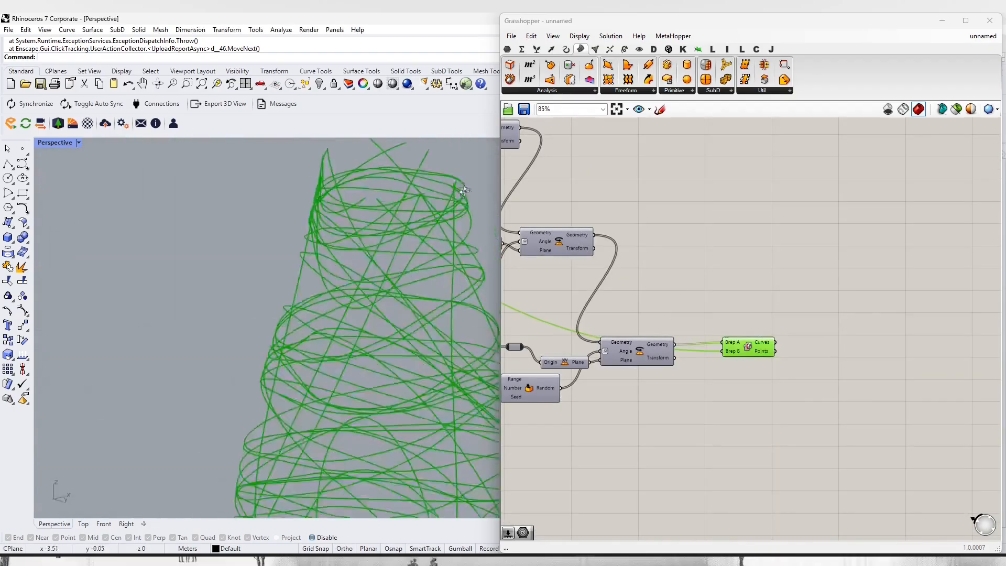
{"action": "right_click_drag", "start_coordinate": [346, 293], "coordinate": [377, 341]}
{"action": "left_click", "coordinate": [774, 229]}
- Add a Scale NU component and connect the duplicated intersection's Curves to its Geometry input
{"action": "scroll", "coordinate": [819, 382], "scroll_direction": "up", "scroll_amount": 2}
{"action": "double_click", "coordinate": [800, 328]}
{"action": "type", "text": "cale"}
{"action": "left_click", "coordinate": [790, 288]}
{"action": "left_click_drag", "start_coordinate": [728, 258], "coordinate": [755, 297]}
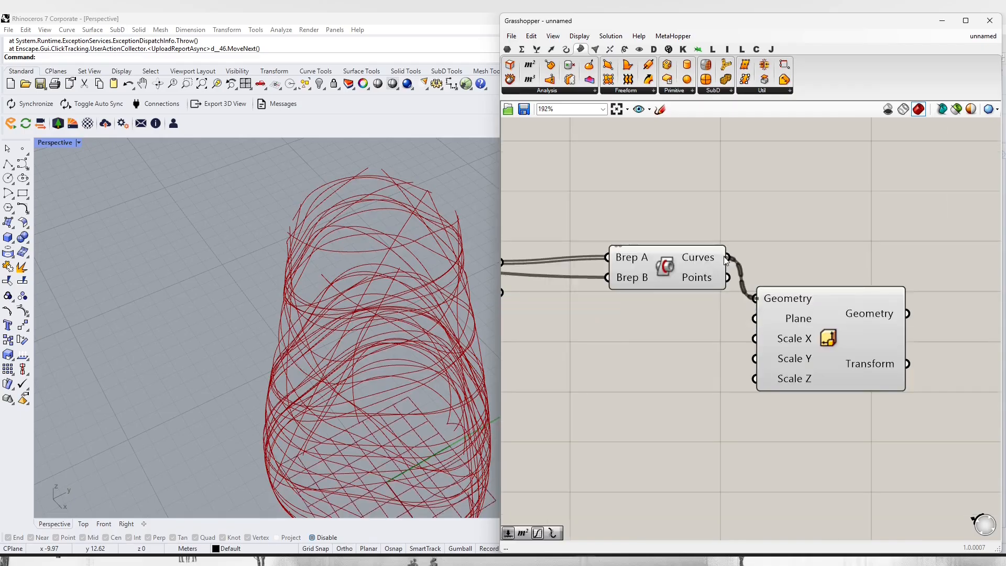
{"action": "left_click_drag", "start_coordinate": [817, 323], "coordinate": [950, 360]}
- Add an Area component fed by the upstream tower geometry and connect its Centroid to Scale NU's Plane input
{"action": "double_click", "coordinate": [722, 427]}
{"action": "type", "text": "area"}
{"action": "left_click", "coordinate": [719, 417]}
{"action": "left_click_drag", "start_coordinate": [650, 427], "coordinate": [860, 330]}
{"action": "scroll", "coordinate": [694, 335], "scroll_direction": "down", "scroll_amount": 12}
{"action": "scroll", "coordinate": [715, 345], "scroll_direction": "up", "scroll_amount": 10}
{"action": "scroll", "coordinate": [782, 338], "scroll_direction": "down", "scroll_amount": 12}
{"action": "scroll", "coordinate": [773, 347], "scroll_direction": "up", "scroll_amount": 12}
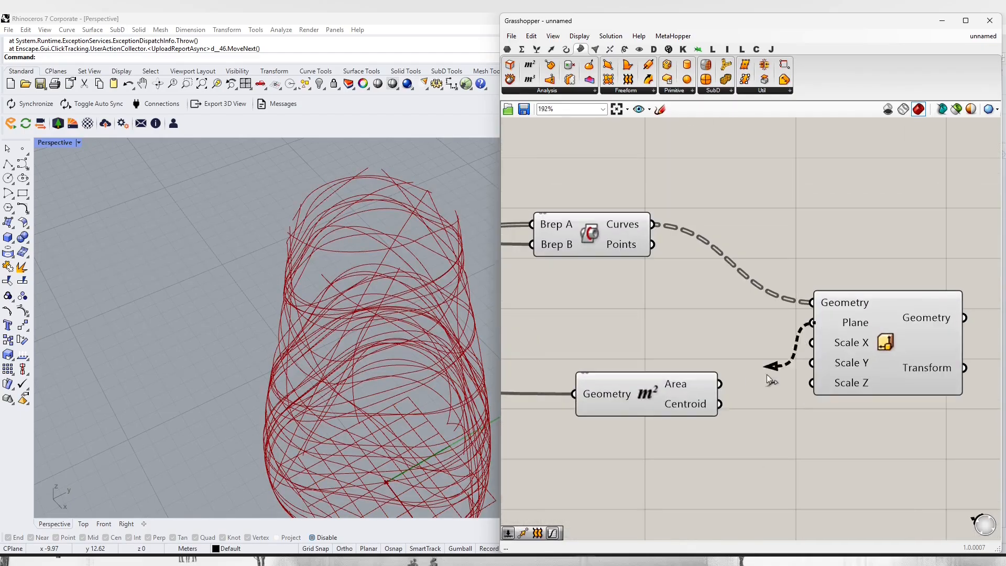
- Add a 0.8 number slider and connect it to Scale NU's Scale X and Scale Y inputs
{"action": "double_click", "coordinate": [785, 454]}
{"action": "type", "text": "0.2"}
{"action": "key", "text": "BackSpace"}
{"action": "type", "text": "8"}
{"action": "key", "text": "Return"}
{"action": "scroll", "coordinate": [820, 385], "scroll_direction": "up", "scroll_amount": 2}
{"action": "left_click_drag", "start_coordinate": [879, 359], "coordinate": [936, 394]}
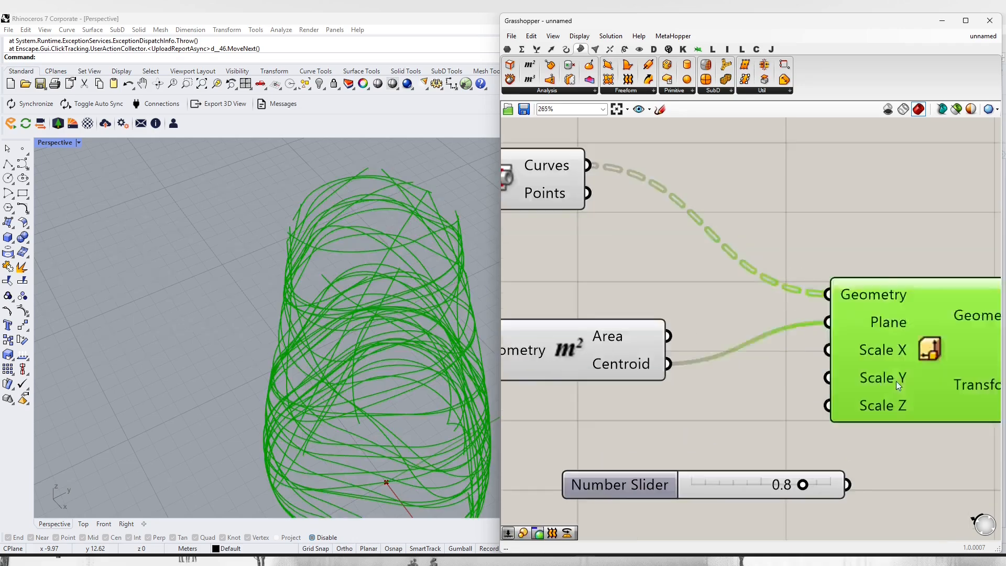
{"action": "left_click_drag", "start_coordinate": [849, 478], "coordinate": [859, 359]}
{"action": "left_click_drag", "start_coordinate": [812, 488], "coordinate": [749, 433]}
{"action": "left_click_drag", "start_coordinate": [784, 424], "coordinate": [859, 392]}
- Duplicate the 0.8 slider, connect the copy to Scale Z and set it to 0.9
{"action": "left_click_drag", "start_coordinate": [706, 471], "coordinate": [712, 496], "text": "alt"}
{"action": "left_click_drag", "start_coordinate": [790, 489], "coordinate": [859, 424]}
{"action": "scroll", "coordinate": [743, 495], "scroll_direction": "up", "scroll_amount": 4}
{"action": "left_click_drag", "start_coordinate": [739, 485], "coordinate": [764, 488]}
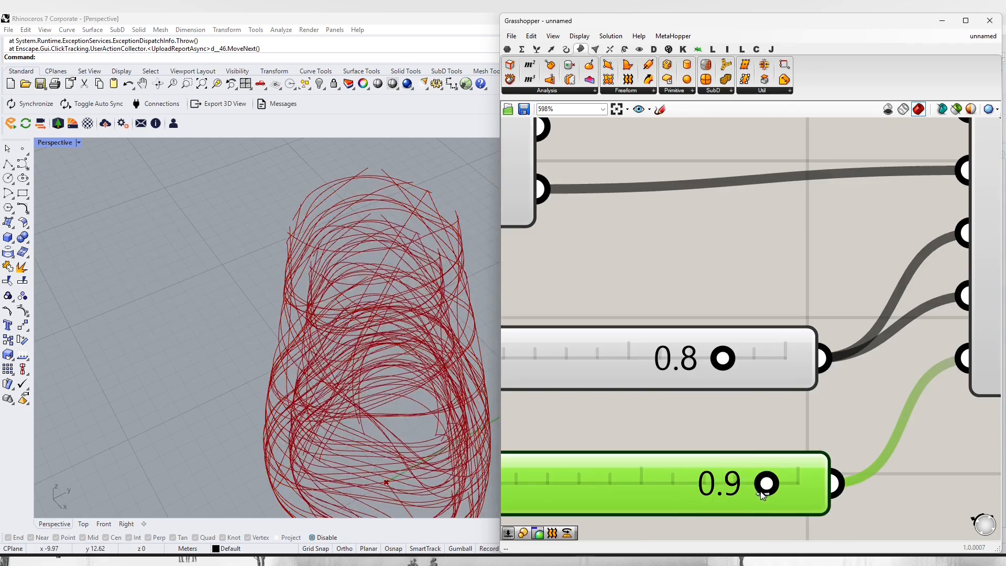
{"action": "right_click_drag", "start_coordinate": [419, 408], "coordinate": [419, 356]}
- Add a Ruled Surface with the intersection Curves in Curve A and the scaled Geometry in Curve B
{"action": "scroll", "coordinate": [714, 384], "scroll_direction": "down", "scroll_amount": 7}
{"action": "left_click", "coordinate": [642, 90]}
{"action": "left_click", "coordinate": [631, 235]}
{"action": "left_click", "coordinate": [804, 294]}
{"action": "scroll", "coordinate": [668, 305], "scroll_direction": "up", "scroll_amount": 3}
{"action": "left_click_drag", "start_coordinate": [623, 287], "coordinate": [922, 400]}
{"action": "right_click_drag", "start_coordinate": [930, 401], "coordinate": [831, 358]}
{"action": "left_click_drag", "start_coordinate": [776, 241], "coordinate": [885, 319]}
{"action": "left_click", "coordinate": [776, 272]}
- Examine the ruled surface bands around the tower from several angles and distances
{"action": "right_click_drag", "start_coordinate": [377, 336], "coordinate": [332, 371]}
{"action": "scroll", "coordinate": [372, 343], "scroll_direction": "up", "scroll_amount": 5}
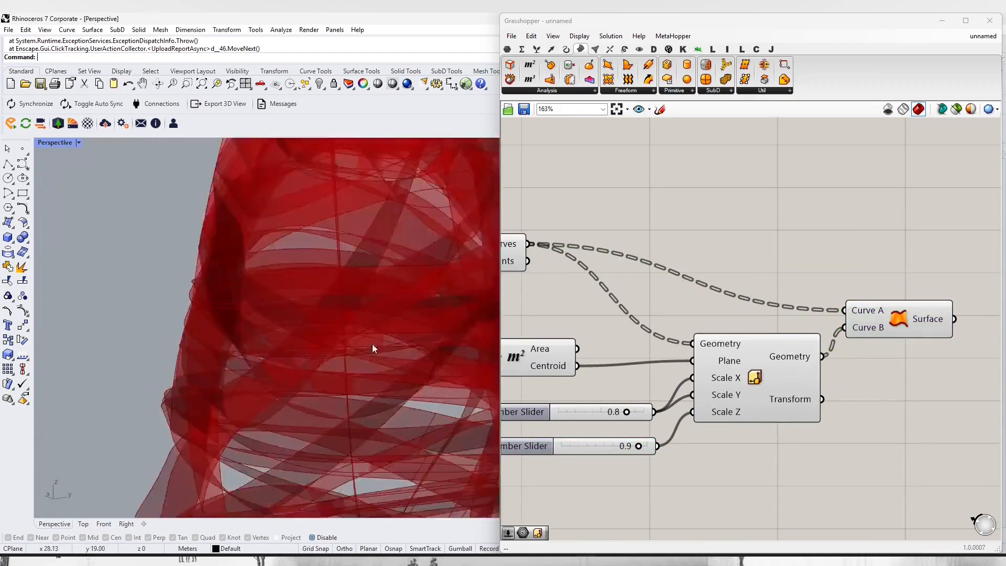
{"action": "right_click_drag", "start_coordinate": [372, 344], "coordinate": [388, 385]}
{"action": "scroll", "coordinate": [362, 332], "scroll_direction": "down", "scroll_amount": 8}
{"action": "right_click_drag", "start_coordinate": [363, 336], "coordinate": [385, 338]}
{"action": "scroll", "coordinate": [385, 338], "scroll_direction": "up", "scroll_amount": 4}
{"action": "right_click_drag", "start_coordinate": [680, 443], "coordinate": [756, 404]}
{"action": "scroll", "coordinate": [756, 405], "scroll_direction": "up", "scroll_amount": 1}
{"action": "scroll", "coordinate": [786, 417], "scroll_direction": "up", "scroll_amount": 1}
{"action": "scroll", "coordinate": [699, 404], "scroll_direction": "down", "scroll_amount": 1}
{"action": "right_click_drag", "start_coordinate": [343, 336], "coordinate": [335, 262]}
{"action": "scroll", "coordinate": [294, 226], "scroll_direction": "up", "scroll_amount": 5}
{"action": "scroll", "coordinate": [335, 262], "scroll_direction": "down", "scroll_amount": 7}
{"action": "scroll", "coordinate": [721, 403], "scroll_direction": "up", "scroll_amount": 4}
{"action": "scroll", "coordinate": [683, 398], "scroll_direction": "up", "scroll_amount": 1}
{"action": "mouse_move", "coordinate": [661, 397]}
{"action": "left_mouse_down"}
{"action": "mouse_move", "coordinate": [639, 396]}
{"action": "mouse_move", "coordinate": [661, 397]}
{"action": "left_mouse_up"}
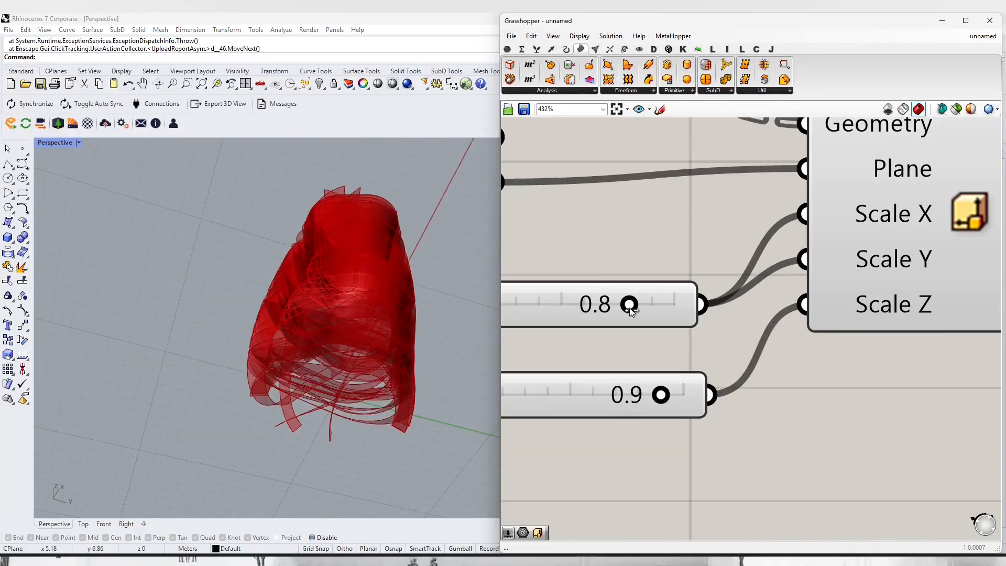
- Lower the slider that drives Scale X and Scale Y, and check the ruled bands in the viewport
{"action": "left_click_drag", "start_coordinate": [631, 305], "coordinate": [606, 304]}
{"action": "right_click_drag", "start_coordinate": [345, 272], "coordinate": [343, 367]}
{"action": "scroll", "coordinate": [787, 382], "scroll_direction": "down", "scroll_amount": 8}
{"action": "scroll", "coordinate": [789, 385], "scroll_direction": "down", "scroll_amount": 6}
{"action": "right_click_drag", "start_coordinate": [789, 385], "coordinate": [803, 475]}
- Show the preview of the lofted tower form and compare it with the ruled bands
{"action": "right_click_drag", "start_coordinate": [319, 344], "coordinate": [332, 225]}
{"action": "scroll", "coordinate": [341, 262], "scroll_direction": "up", "scroll_amount": 4}
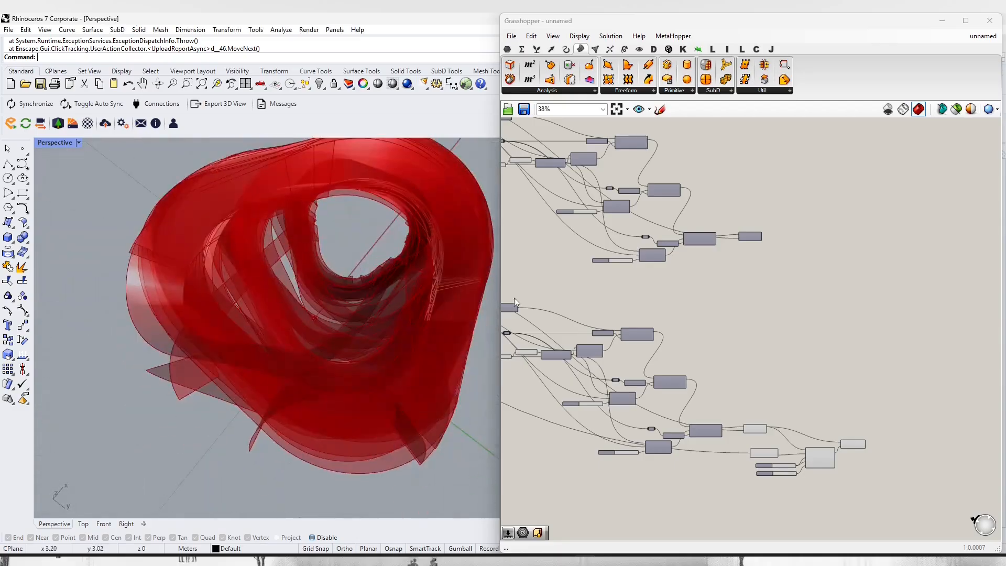
{"action": "scroll", "coordinate": [628, 293], "scroll_direction": "up", "scroll_amount": 8}
{"action": "left_click", "coordinate": [631, 242]}
{"action": "middle_click", "coordinate": [630, 243]}
{"action": "left_click", "coordinate": [651, 223]}
{"action": "right_click_drag", "start_coordinate": [403, 251], "coordinate": [378, 220]}
{"action": "scroll", "coordinate": [402, 263], "scroll_direction": "down", "scroll_amount": 3}
{"action": "scroll", "coordinate": [321, 315], "scroll_direction": "up", "scroll_amount": 3}
{"action": "right_click_drag", "start_coordinate": [314, 262], "coordinate": [375, 319]}
{"action": "scroll", "coordinate": [322, 314], "scroll_direction": "down", "scroll_amount": 4}
{"action": "scroll", "coordinate": [639, 302], "scroll_direction": "down", "scroll_amount": 7}
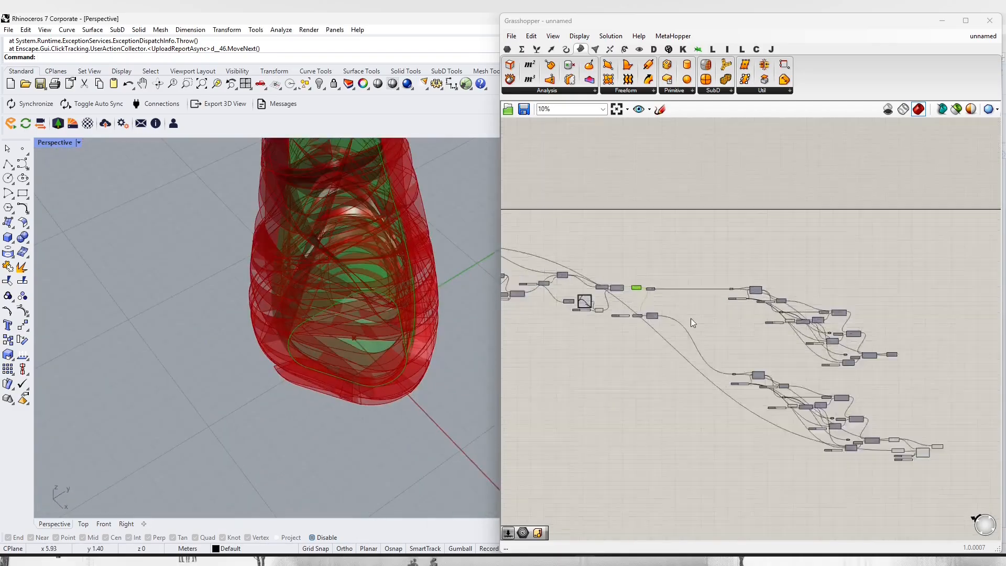
- Insert a relay on the curves wire feeding the Ruled Surface and connect the original intersection's Curves to it
{"action": "right_click_drag", "start_coordinate": [829, 349], "coordinate": [664, 398]}
{"action": "scroll", "coordinate": [664, 397], "scroll_direction": "up", "scroll_amount": 4}
{"action": "scroll", "coordinate": [668, 390], "scroll_direction": "up", "scroll_amount": 2}
{"action": "double_click", "coordinate": [633, 369]}
{"action": "left_click_drag", "start_coordinate": [628, 369], "coordinate": [658, 247]}
{"action": "scroll", "coordinate": [656, 235], "scroll_direction": "down", "scroll_amount": 4}
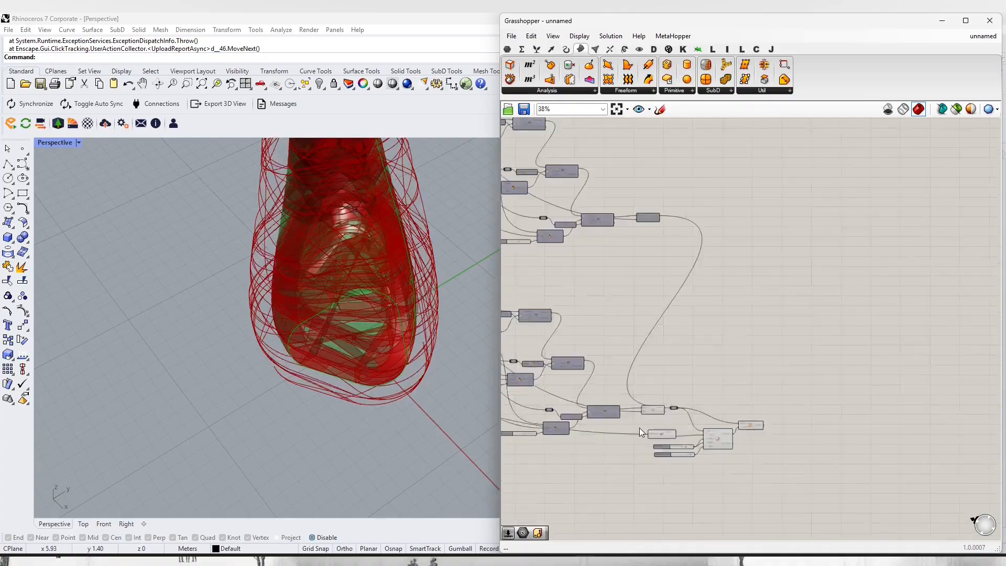
- Hide the preview of the duplicated group's Brep intersection component
{"action": "scroll", "coordinate": [639, 427], "scroll_direction": "up", "scroll_amount": 3}
{"action": "left_click", "coordinate": [663, 393]}
{"action": "middle_click", "coordinate": [662, 393]}
{"action": "left_click", "coordinate": [687, 368]}
- Replace the old scale sliders with a 1.2 number slider connected to Scale X and Scale Y
{"action": "scroll", "coordinate": [723, 472], "scroll_direction": "up", "scroll_amount": 6}
{"action": "left_click_drag", "start_coordinate": [673, 394], "coordinate": [629, 501]}
{"action": "key", "text": "Delete"}
{"action": "double_click", "coordinate": [662, 465]}
{"action": "type", "text": "1.2"}
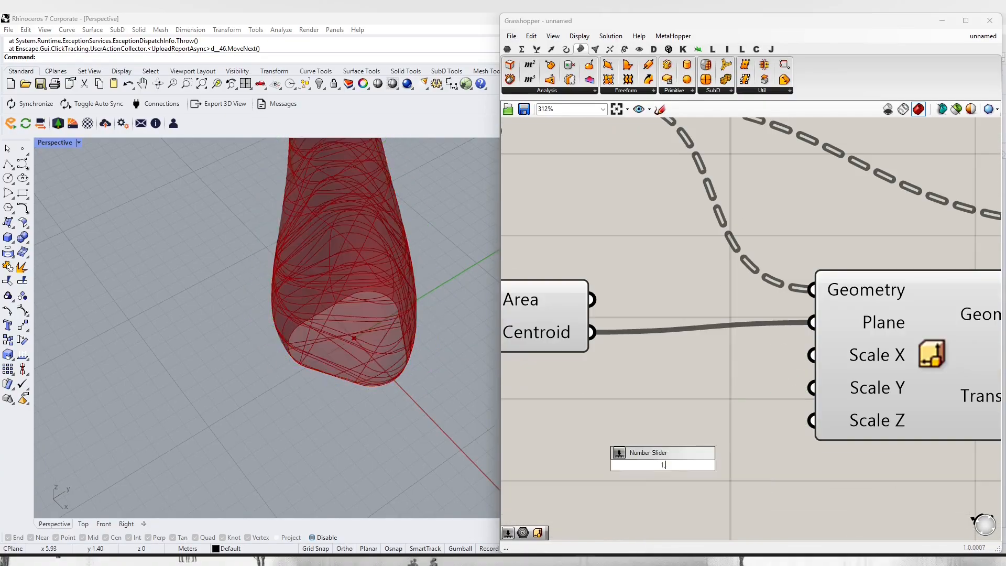
{"action": "key", "text": "Return"}
{"action": "left_click_drag", "start_coordinate": [833, 464], "coordinate": [811, 355]}
{"action": "left_click_drag", "start_coordinate": [608, 463], "coordinate": [546, 396]}
{"action": "left_click_drag", "start_coordinate": [769, 396], "coordinate": [811, 387]}
- Duplicate the 1.2 slider, connect the copy to Scale Z and inspect the resulting bands on the tower
{"action": "left_click_drag", "start_coordinate": [546, 397], "coordinate": [549, 442], "text": "alt"}
{"action": "left_click_drag", "start_coordinate": [771, 442], "coordinate": [811, 420]}
{"action": "right_click_drag", "start_coordinate": [744, 448], "coordinate": [728, 450]}
{"action": "scroll", "coordinate": [317, 335], "scroll_direction": "down", "scroll_amount": 4}
{"action": "right_click_drag", "start_coordinate": [318, 361], "coordinate": [319, 344]}
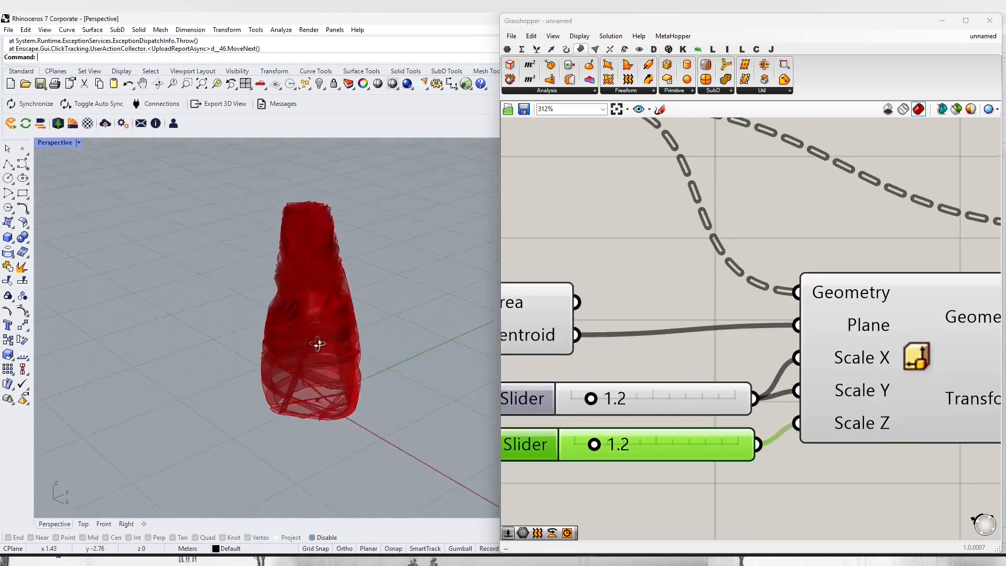
{"action": "scroll", "coordinate": [315, 361], "scroll_direction": "up", "scroll_amount": 5}
{"action": "right_click_drag", "start_coordinate": [314, 398], "coordinate": [296, 310]}
{"action": "scroll", "coordinate": [591, 446], "scroll_direction": "up", "scroll_amount": 4}
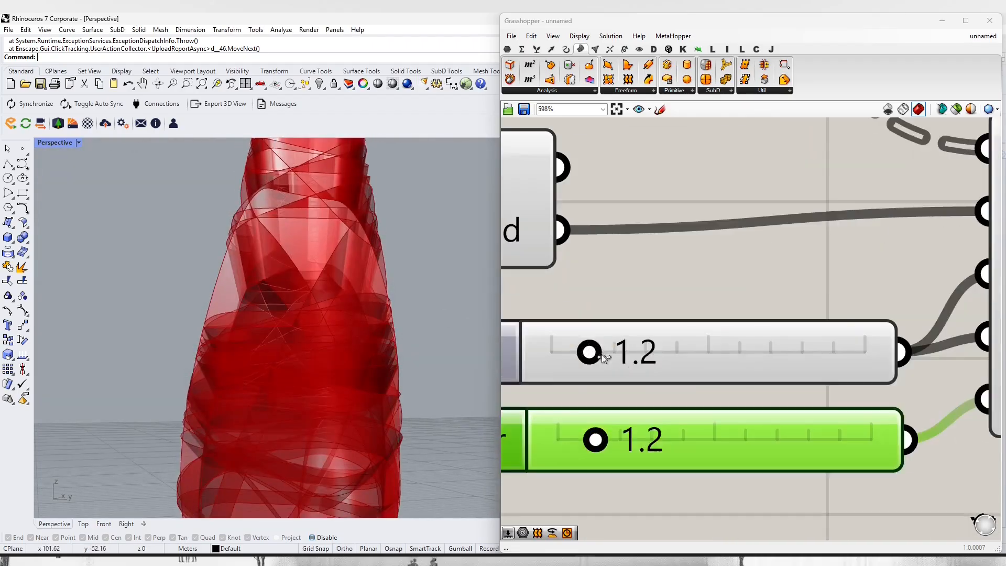
- Fine-tune the X/Y and Z scale sliders while checking the width of the ruled bands
{"action": "left_click_drag", "start_coordinate": [600, 355], "coordinate": [596, 356]}
{"action": "scroll", "coordinate": [593, 441], "scroll_direction": "up", "scroll_amount": 2}
{"action": "left_click_drag", "start_coordinate": [602, 444], "coordinate": [593, 444]}
{"action": "right_click_drag", "start_coordinate": [402, 343], "coordinate": [346, 390]}
{"action": "scroll", "coordinate": [346, 366], "scroll_direction": "up", "scroll_amount": 4}
{"action": "left_click_drag", "start_coordinate": [588, 319], "coordinate": [597, 319]}
{"action": "right_click_drag", "start_coordinate": [339, 304], "coordinate": [356, 257]}
- Add a Custom Preview component and connect the ruled surface output to its Geometry input
{"action": "scroll", "coordinate": [710, 320], "scroll_direction": "down", "scroll_amount": 8}
{"action": "scroll", "coordinate": [958, 285], "scroll_direction": "up", "scroll_amount": 3}
{"action": "double_click", "coordinate": [815, 332]}
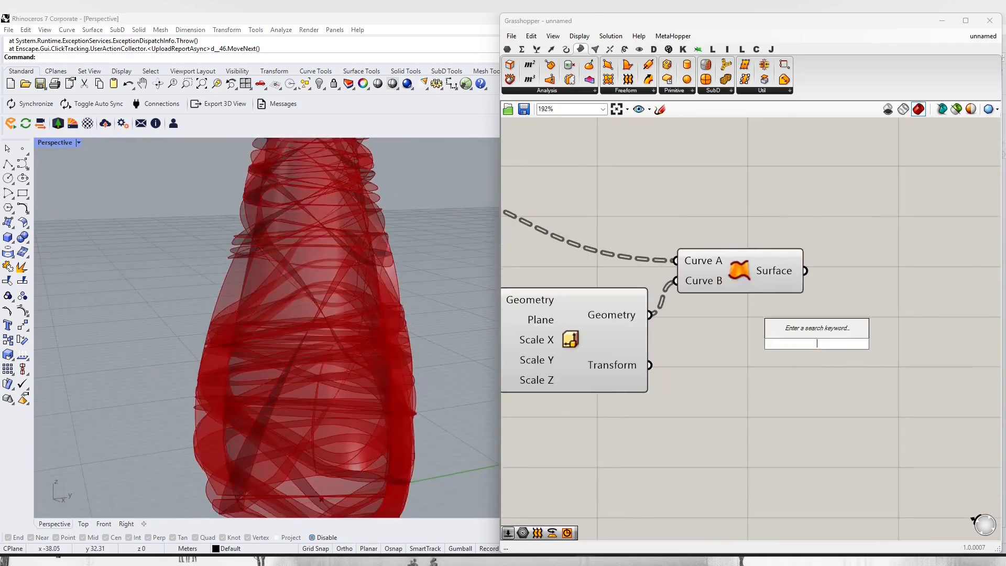
{"action": "type", "text": "custom preview"}
{"action": "key", "text": "Return"}
{"action": "left_click_drag", "start_coordinate": [807, 249], "coordinate": [761, 336]}
{"action": "left_click_drag", "start_coordinate": [815, 348], "coordinate": [918, 260]}
- Add a white Colour Swatch, connect it to the custom preview's Material input and place it beside the ruled surface component
{"action": "double_click", "coordinate": [841, 397]}
{"action": "type", "text": "swatch"}
{"action": "key", "text": "Return"}
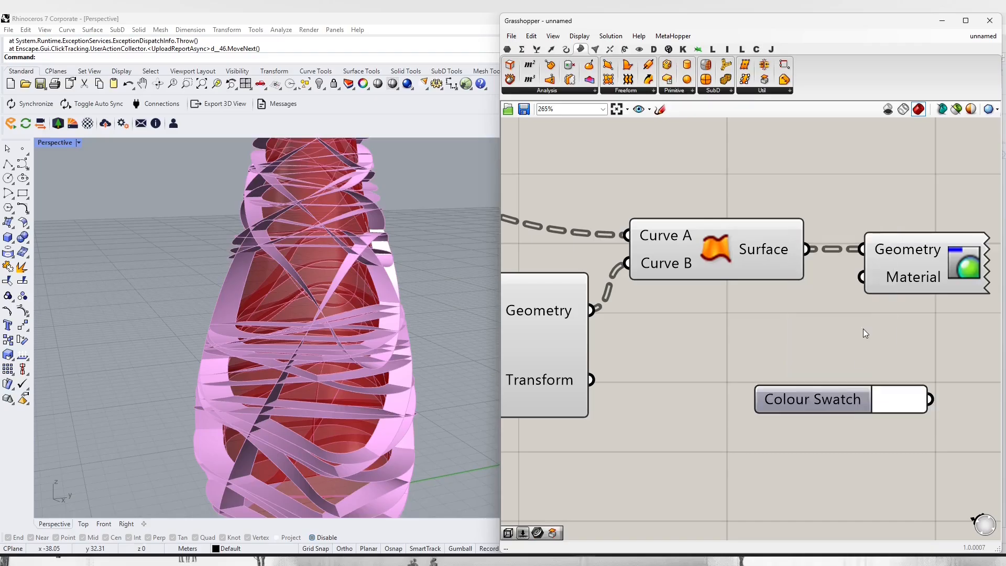
{"action": "left_click_drag", "start_coordinate": [863, 277], "coordinate": [930, 400]}
{"action": "left_click_drag", "start_coordinate": [849, 401], "coordinate": [783, 355]}
{"action": "left_click", "coordinate": [822, 391]}
- Inspect the white ruled bands around the tower from the side and from above
{"action": "right_click_drag", "start_coordinate": [362, 377], "coordinate": [450, 314]}
{"action": "scroll", "coordinate": [414, 335], "scroll_direction": "down", "scroll_amount": 4}
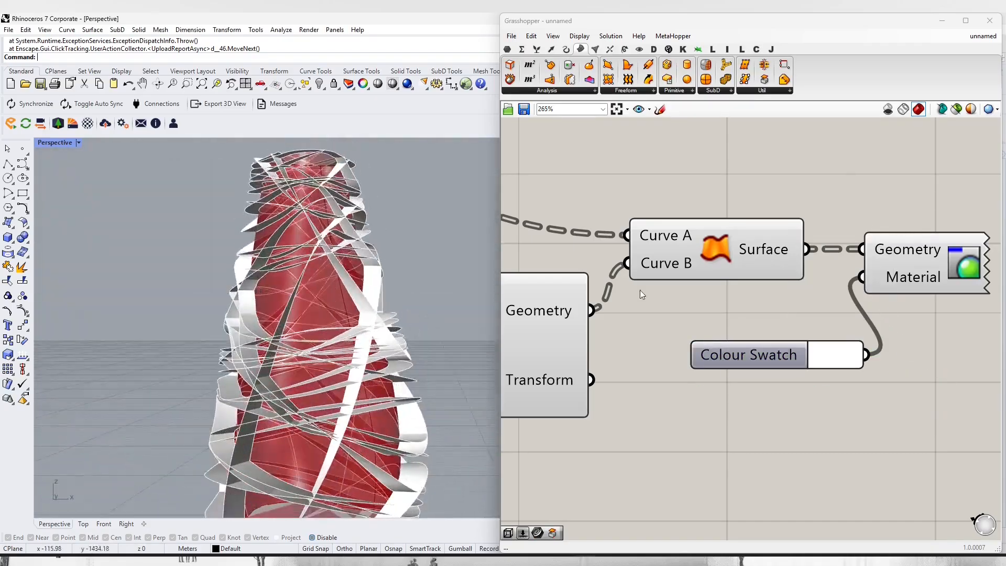
{"action": "scroll", "coordinate": [786, 370], "scroll_direction": "down", "scroll_amount": 7}
{"action": "scroll", "coordinate": [687, 376], "scroll_direction": "up", "scroll_amount": 13}
{"action": "right_click_drag", "start_coordinate": [319, 364], "coordinate": [322, 225]}
{"action": "scroll", "coordinate": [873, 363], "scroll_direction": "down", "scroll_amount": 14}
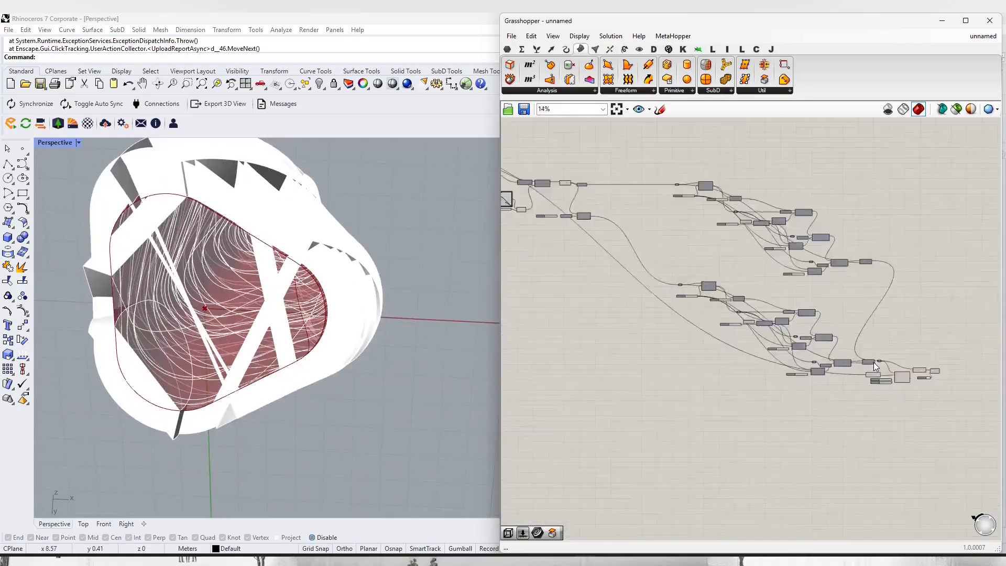
- Show the preview of the Offset Surface component and compare it with the bands from above
{"action": "scroll", "coordinate": [550, 183], "scroll_direction": "up", "scroll_amount": 9}
{"action": "left_click", "coordinate": [822, 227]}
{"action": "right_click_drag", "start_coordinate": [914, 471], "coordinate": [784, 363]}
{"action": "scroll", "coordinate": [827, 432], "scroll_direction": "up", "scroll_amount": 1}
{"action": "left_click", "coordinate": [867, 438]}
{"action": "key", "text": "ctrl+q"}
{"action": "right_click_drag", "start_coordinate": [294, 341], "coordinate": [314, 314]}
{"action": "left_click", "coordinate": [628, 314]}
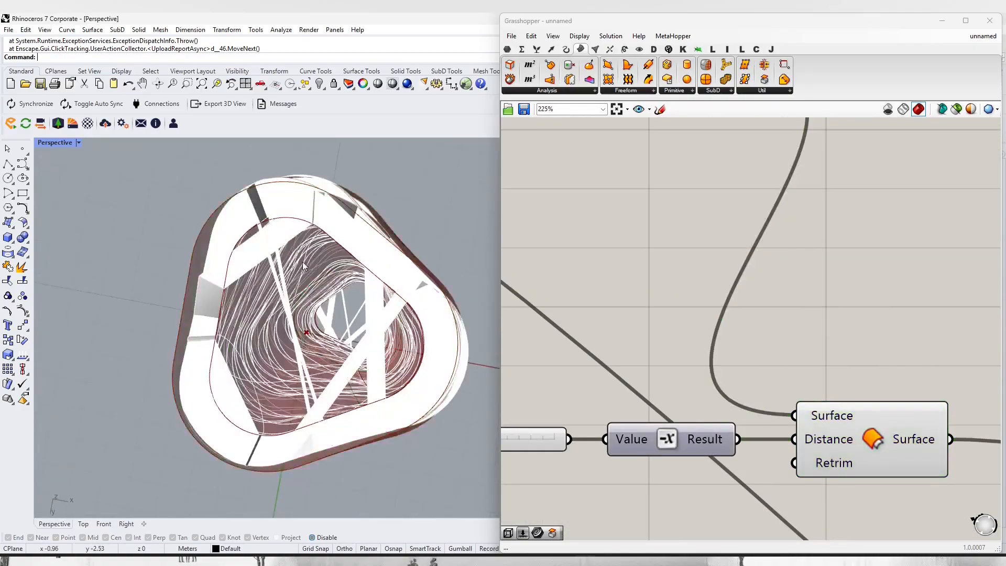
{"action": "right_click_drag", "start_coordinate": [303, 262], "coordinate": [351, 377]}
{"action": "scroll", "coordinate": [353, 314], "scroll_direction": "up", "scroll_amount": 5}
{"action": "right_click_drag", "start_coordinate": [355, 261], "coordinate": [328, 335]}
- Hide the preview of the Offset Surface component and return to a side view of the tower
{"action": "left_click", "coordinate": [869, 439]}
{"action": "key", "text": "ctrl+q"}
{"action": "scroll", "coordinate": [367, 251], "scroll_direction": "down", "scroll_amount": 5}
{"action": "right_click_drag", "start_coordinate": [381, 305], "coordinate": [361, 215]}
- Set the number slider feeding the Population component's Count to 36
{"action": "scroll", "coordinate": [652, 330], "scroll_direction": "down", "scroll_amount": 12}
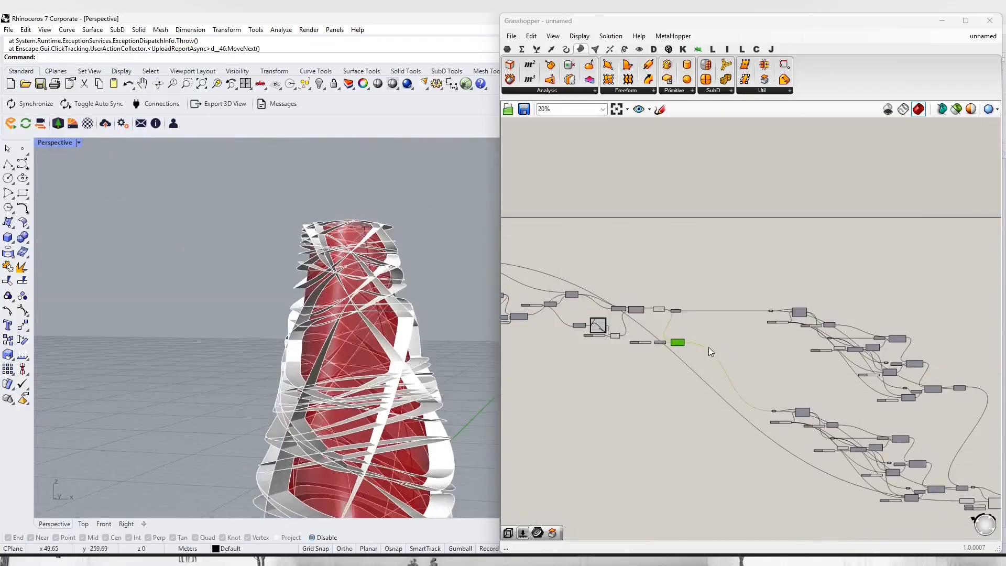
{"action": "scroll", "coordinate": [361, 319], "scroll_direction": "up", "scroll_amount": 6}
{"action": "scroll", "coordinate": [521, 291], "scroll_direction": "up", "scroll_amount": 6}
{"action": "scroll", "coordinate": [690, 297], "scroll_direction": "down", "scroll_amount": 1}
{"action": "right_click_drag", "start_coordinate": [652, 325], "coordinate": [754, 330]}
{"action": "scroll", "coordinate": [614, 287], "scroll_direction": "up", "scroll_amount": 6}
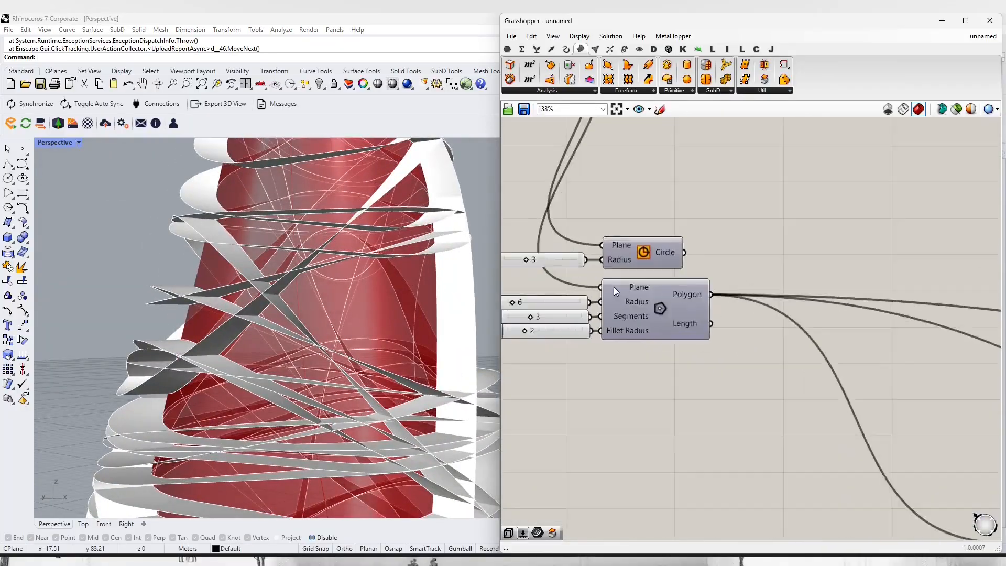
{"action": "scroll", "coordinate": [614, 287], "scroll_direction": "down", "scroll_amount": 8}
{"action": "scroll", "coordinate": [872, 344], "scroll_direction": "up", "scroll_amount": 3}
{"action": "scroll", "coordinate": [873, 345], "scroll_direction": "down", "scroll_amount": 4}
{"action": "scroll", "coordinate": [634, 378], "scroll_direction": "up", "scroll_amount": 11}
{"action": "scroll", "coordinate": [634, 378], "scroll_direction": "up", "scroll_amount": 4}
{"action": "left_click_drag", "start_coordinate": [618, 352], "coordinate": [546, 355]}
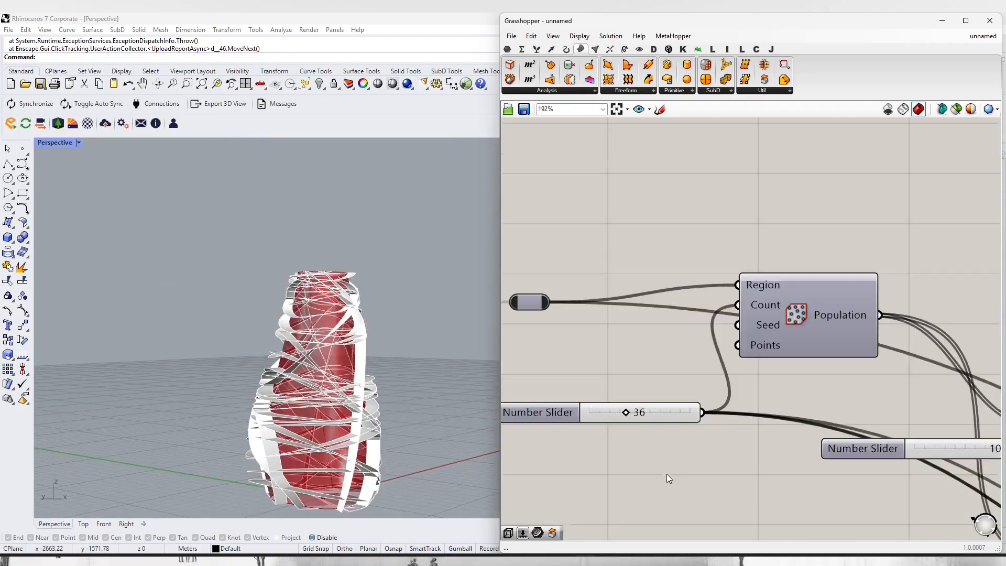
- Reduce the Population Count slider to 32 and check the spacing of the bands
{"action": "scroll", "coordinate": [775, 250], "scroll_direction": "down", "scroll_amount": 3}
{"action": "scroll", "coordinate": [630, 352], "scroll_direction": "up", "scroll_amount": 6}
{"action": "left_click_drag", "start_coordinate": [630, 352], "coordinate": [592, 335]}
{"action": "right_click_drag", "start_coordinate": [377, 335], "coordinate": [367, 293]}
{"action": "scroll", "coordinate": [367, 309], "scroll_direction": "up", "scroll_amount": 5}
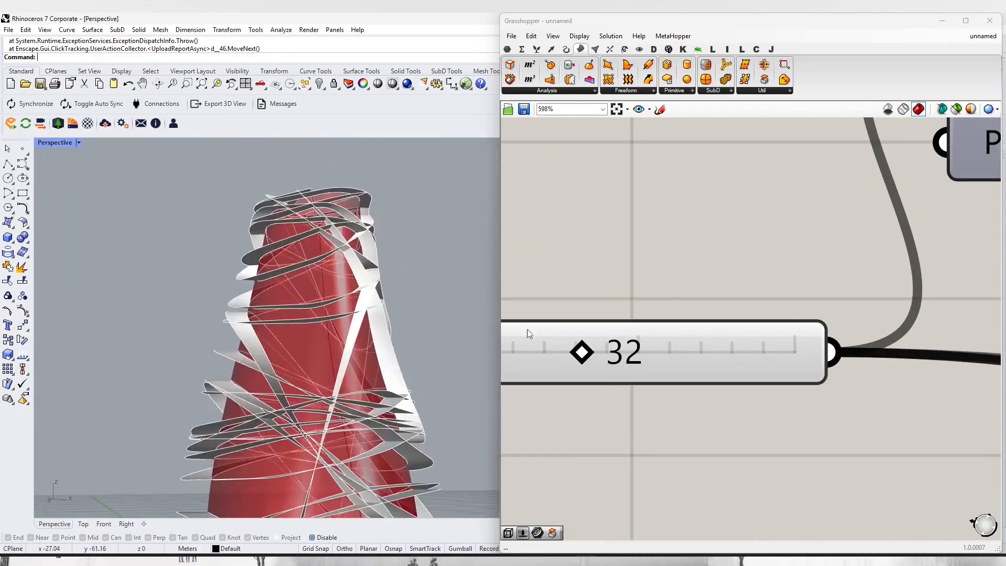
- Raise the Population Count slider to 55 and check the band density from several angles
{"action": "left_click_drag", "start_coordinate": [574, 349], "coordinate": [640, 377]}
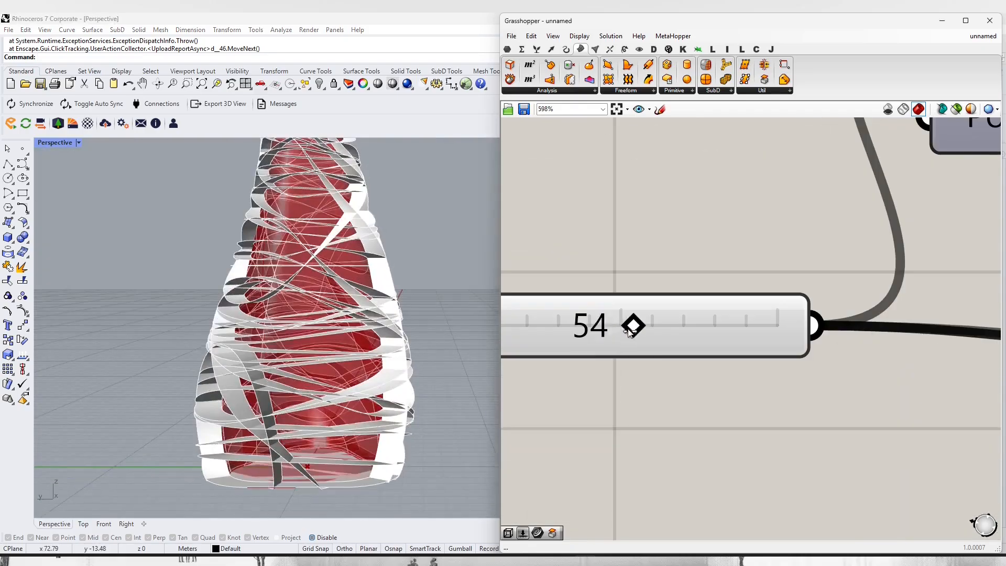
{"action": "left_click_drag", "start_coordinate": [629, 332], "coordinate": [632, 332]}
{"action": "scroll", "coordinate": [314, 336], "scroll_direction": "down", "scroll_amount": 3}
{"action": "scroll", "coordinate": [314, 314], "scroll_direction": "up", "scroll_amount": 5}
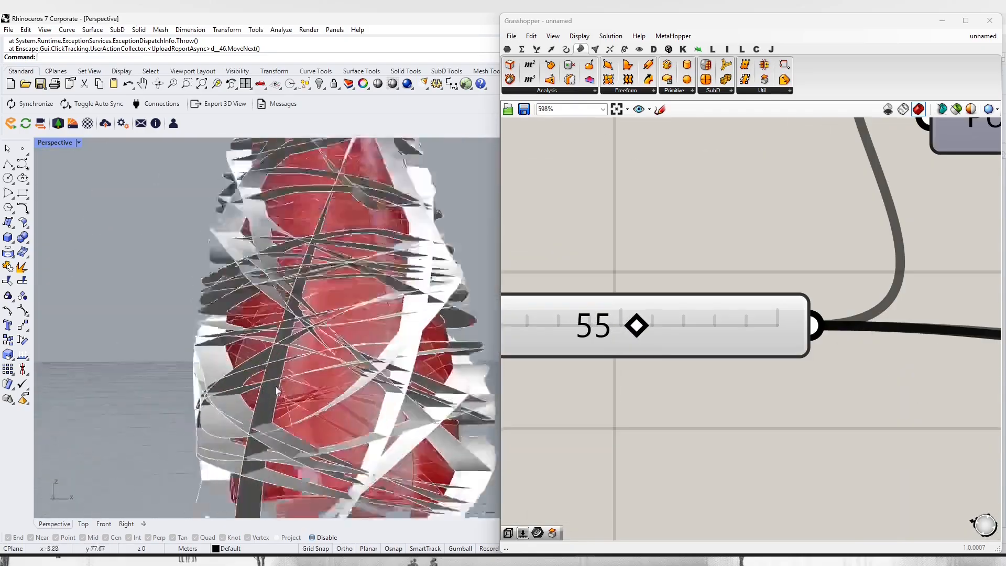
{"action": "right_click_drag", "start_coordinate": [377, 335], "coordinate": [422, 408]}
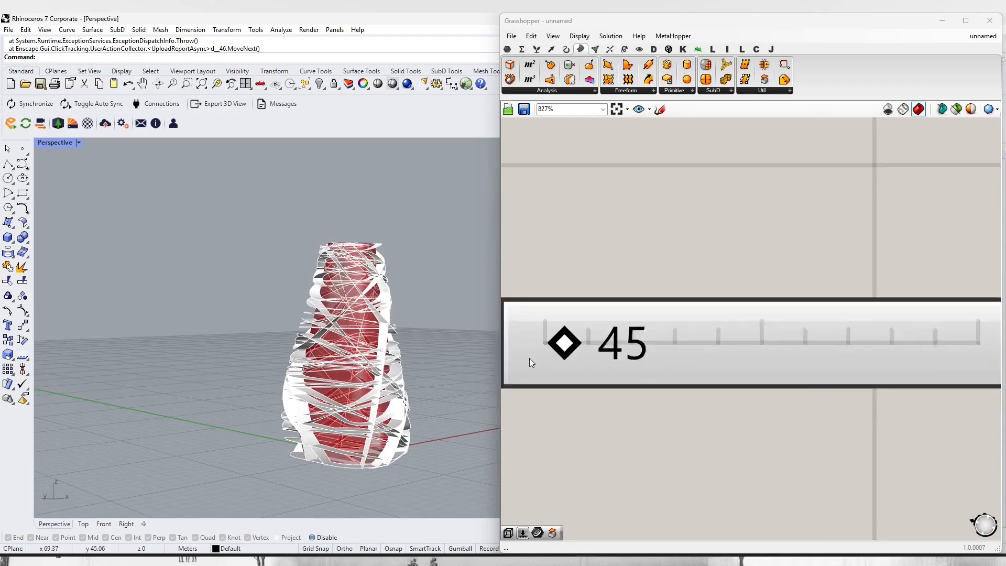
- Set the slider driving the random rotation domain to 56
{"action": "scroll", "coordinate": [532, 359], "scroll_direction": "up", "scroll_amount": 3}
{"action": "left_click_drag", "start_coordinate": [561, 343], "coordinate": [581, 330]}
{"action": "scroll", "coordinate": [396, 344], "scroll_direction": "up", "scroll_amount": 5}
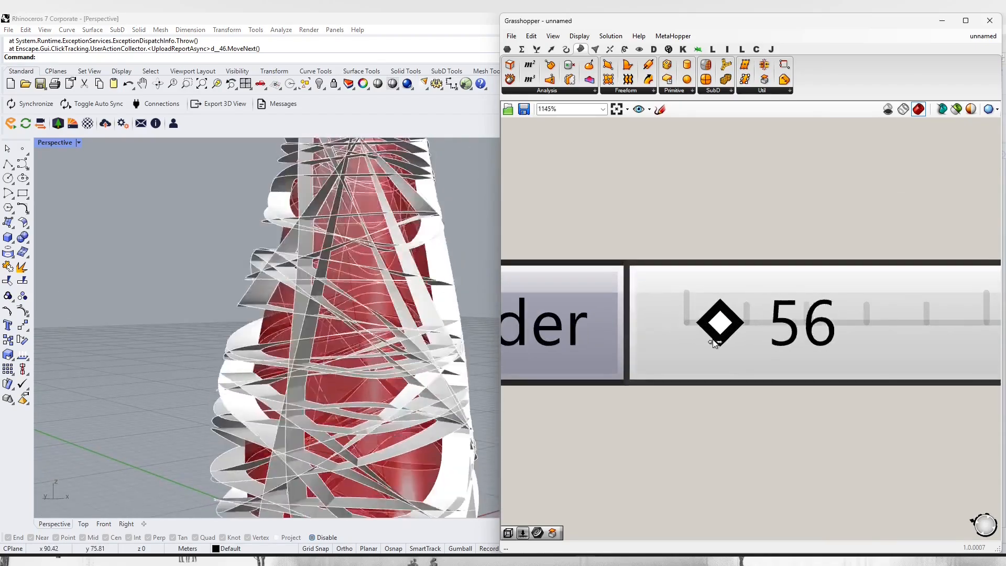
- Raise the random rotation domain slider to 217 and trace the components it feeds
{"action": "left_click_drag", "start_coordinate": [712, 327], "coordinate": [799, 325]}
{"action": "scroll", "coordinate": [445, 341], "scroll_direction": "down", "scroll_amount": 3}
{"action": "right_click_drag", "start_coordinate": [444, 341], "coordinate": [474, 350]}
{"action": "left_click_drag", "start_coordinate": [812, 326], "coordinate": [827, 331]}
{"action": "scroll", "coordinate": [827, 329], "scroll_direction": "down", "scroll_amount": 4}
{"action": "right_click_drag", "start_coordinate": [828, 320], "coordinate": [617, 329]}
{"action": "scroll", "coordinate": [618, 328], "scroll_direction": "down", "scroll_amount": 2}
{"action": "right_click_drag", "start_coordinate": [875, 304], "coordinate": [724, 359]}
{"action": "left_click", "coordinate": [726, 360]}
{"action": "scroll", "coordinate": [789, 357], "scroll_direction": "down", "scroll_amount": 2}
{"action": "scroll", "coordinate": [584, 376], "scroll_direction": "up", "scroll_amount": 7}
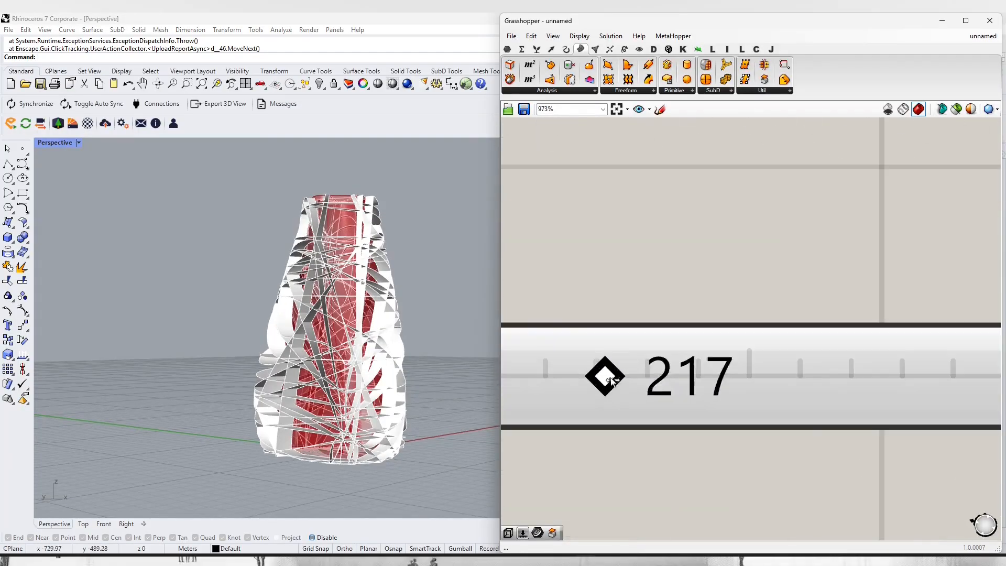
- Set the random rotation domain slider to 182 and inspect the resulting bands around the tower
{"action": "left_click_drag", "start_coordinate": [606, 376], "coordinate": [514, 374]}
{"action": "scroll", "coordinate": [445, 356], "scroll_direction": "up", "scroll_amount": 3}
{"action": "mouse_move", "coordinate": [445, 356]}
{"action": "right_mouse_down"}
{"action": "mouse_move", "coordinate": [451, 374]}
{"action": "mouse_move", "coordinate": [464, 361]}
{"action": "right_mouse_up"}
{"action": "left_click_drag", "start_coordinate": [525, 380], "coordinate": [601, 414]}
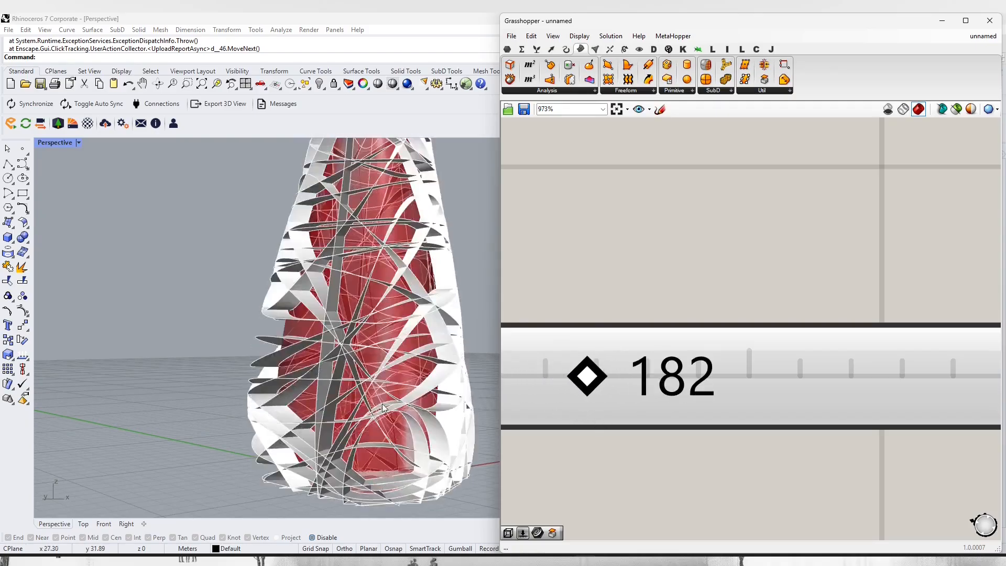
{"action": "scroll", "coordinate": [408, 361], "scroll_direction": "down", "scroll_amount": 3}
{"action": "right_click_drag", "start_coordinate": [409, 361], "coordinate": [503, 393]}
{"action": "scroll", "coordinate": [395, 333], "scroll_direction": "up", "scroll_amount": 5}
{"action": "right_click_drag", "start_coordinate": [396, 333], "coordinate": [337, 344]}
{"action": "scroll", "coordinate": [372, 361], "scroll_direction": "down", "scroll_amount": 2}
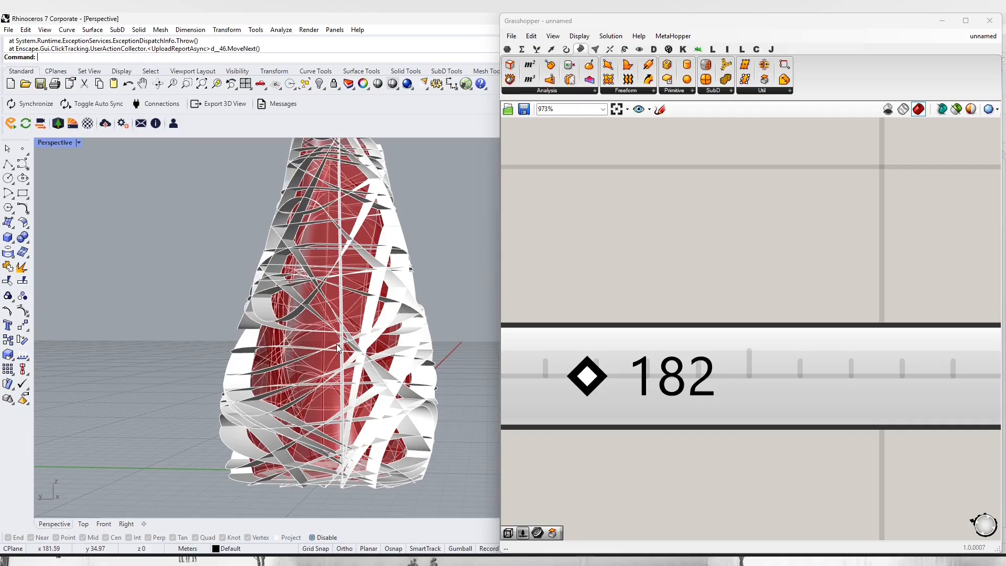
- Rearrange the Population component and its Count slider, and insert a relay on the Population output wires
{"action": "scroll", "coordinate": [789, 361], "scroll_direction": "down", "scroll_amount": 10}
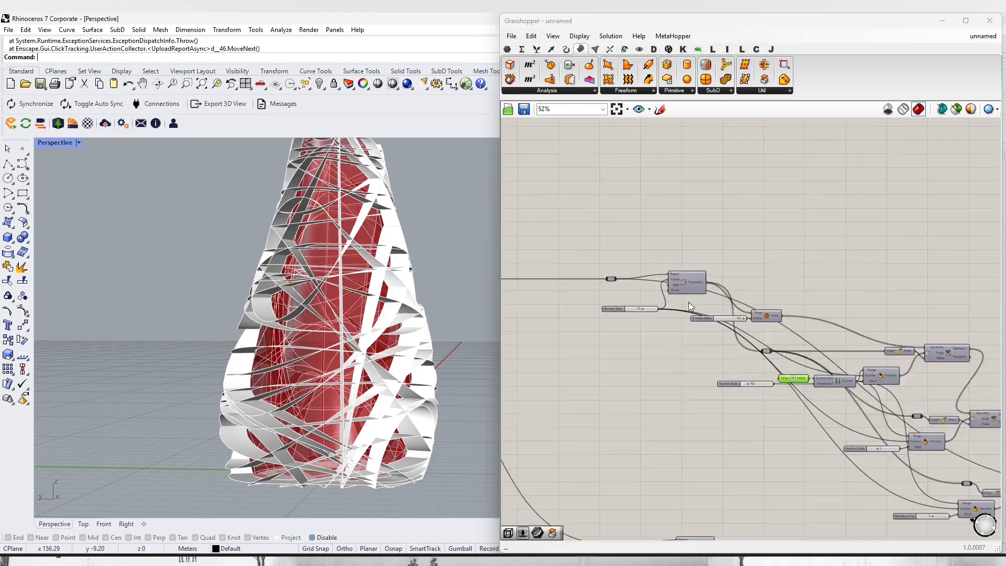
{"action": "scroll", "coordinate": [690, 303], "scroll_direction": "up", "scroll_amount": 4}
{"action": "left_click_drag", "start_coordinate": [655, 264], "coordinate": [641, 283]}
{"action": "right_click_drag", "start_coordinate": [641, 283], "coordinate": [744, 299]}
{"action": "scroll", "coordinate": [744, 300], "scroll_direction": "down", "scroll_amount": 1}
{"action": "left_click_drag", "start_coordinate": [615, 333], "coordinate": [564, 340]}
{"action": "left_click_drag", "start_coordinate": [754, 301], "coordinate": [730, 311]}
{"action": "scroll", "coordinate": [744, 309], "scroll_direction": "up", "scroll_amount": 1}
{"action": "double_click", "coordinate": [790, 302]}
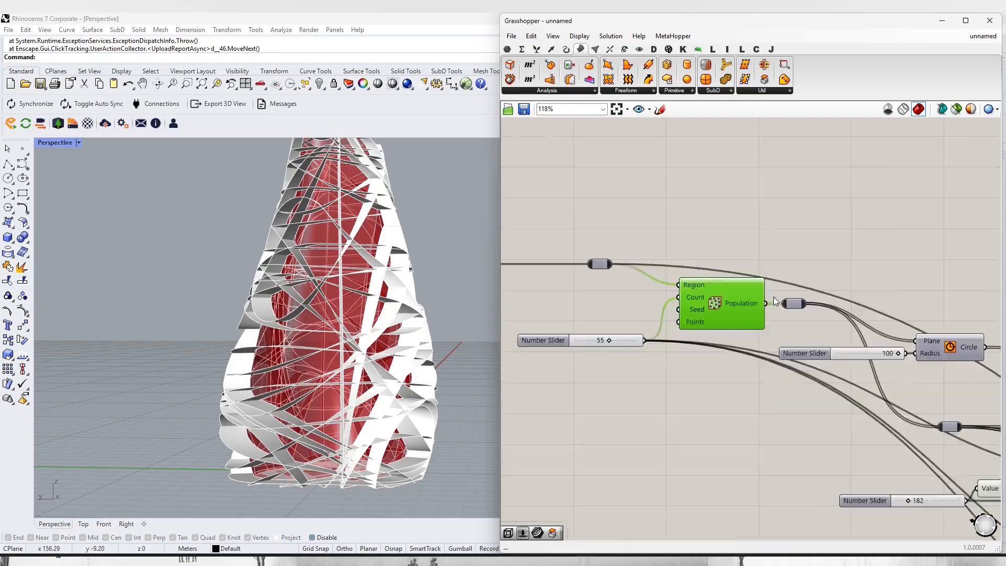
- Locate the tower's main surface, and hide the previews of the ruled surface and Custom Preview components
{"action": "scroll", "coordinate": [773, 299], "scroll_direction": "down", "scroll_amount": 5}
{"action": "right_click_drag", "start_coordinate": [623, 291], "coordinate": [775, 305]}
{"action": "scroll", "coordinate": [545, 293], "scroll_direction": "up", "scroll_amount": 5}
{"action": "left_click", "coordinate": [588, 319]}
{"action": "right_click_drag", "start_coordinate": [450, 314], "coordinate": [448, 362]}
{"action": "scroll", "coordinate": [448, 362], "scroll_direction": "down", "scroll_amount": 3}
{"action": "scroll", "coordinate": [631, 317], "scroll_direction": "down", "scroll_amount": 8}
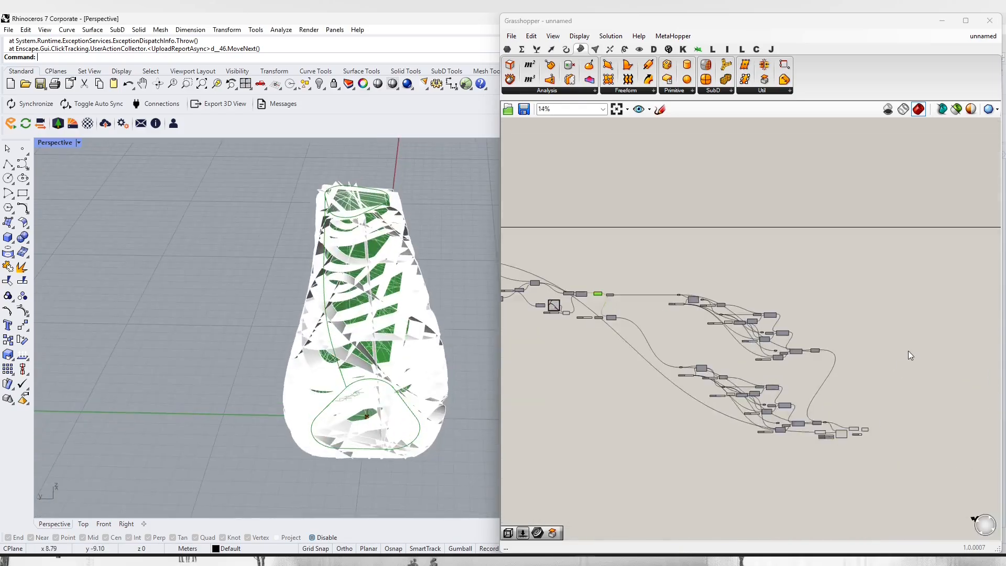
{"action": "left_click_drag", "start_coordinate": [909, 355], "coordinate": [775, 446]}
{"action": "middle_click", "coordinate": [811, 393]}
{"action": "left_click", "coordinate": [750, 393]}
- Add an Area component fed by the Tween curves and place it above the Population component
{"action": "right_click_drag", "start_coordinate": [648, 309], "coordinate": [765, 319]}
{"action": "scroll", "coordinate": [652, 277], "scroll_direction": "up", "scroll_amount": 6}
{"action": "scroll", "coordinate": [652, 276], "scroll_direction": "up", "scroll_amount": 3}
{"action": "left_click", "coordinate": [650, 291]}
{"action": "double_click", "coordinate": [718, 245]}
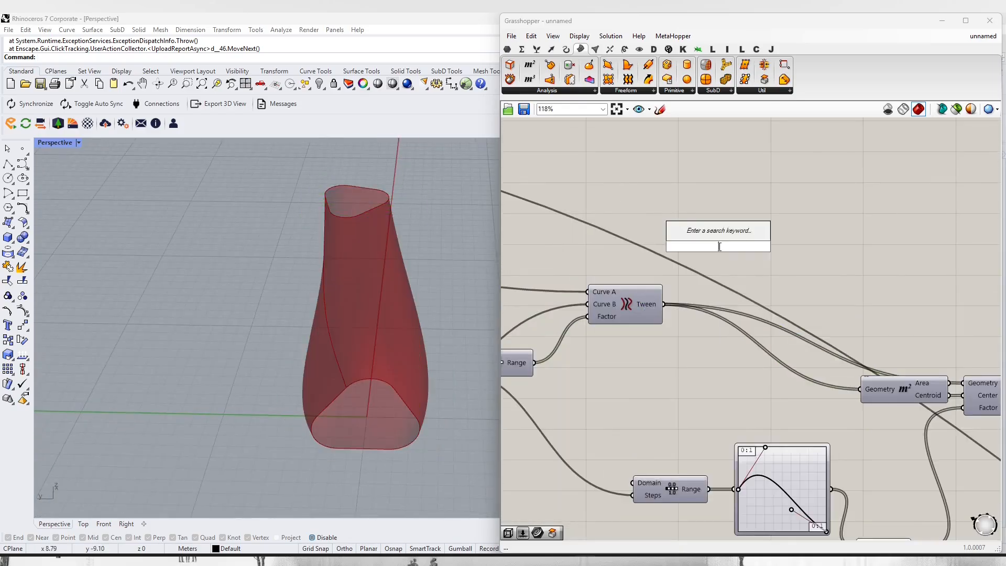
{"action": "type", "text": "area"}
{"action": "key", "text": "Return"}
{"action": "left_click_drag", "start_coordinate": [663, 303], "coordinate": [673, 246]}
{"action": "left_click_drag", "start_coordinate": [714, 247], "coordinate": [565, 268]}
{"action": "scroll", "coordinate": [565, 267], "scroll_direction": "down", "scroll_amount": 8}
{"action": "scroll", "coordinate": [565, 267], "scroll_direction": "up", "scroll_amount": 8}
{"action": "left_click", "coordinate": [565, 48]}
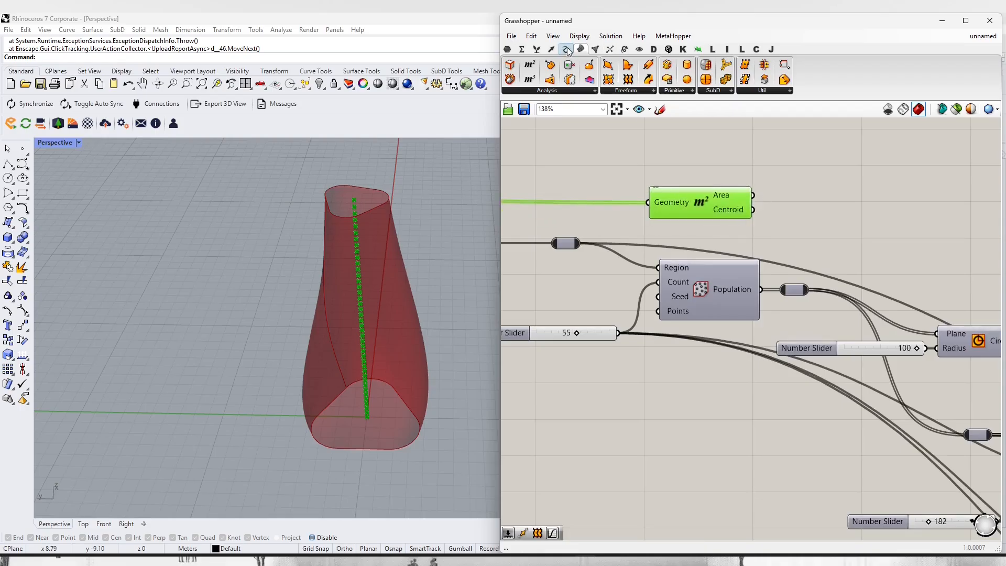
{"action": "left_click", "coordinate": [754, 80]}
{"action": "scroll", "coordinate": [808, 222], "scroll_direction": "up", "scroll_amount": 2}
{"action": "left_click", "coordinate": [816, 210]}
{"action": "left_click_drag", "start_coordinate": [719, 201], "coordinate": [753, 172]}
{"action": "left_click_drag", "start_coordinate": [605, 203], "coordinate": [606, 159]}
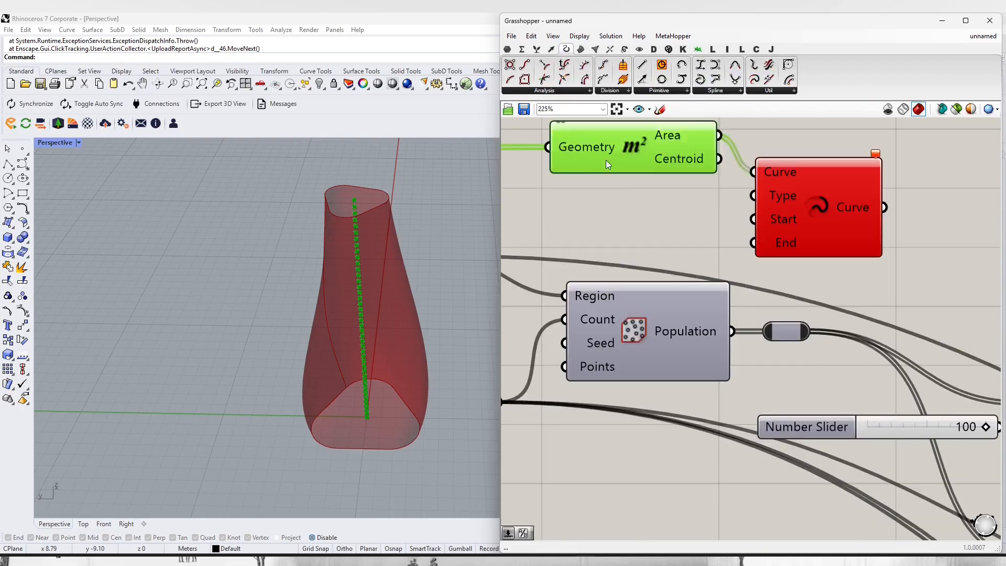
{"action": "right_click_drag", "start_coordinate": [644, 225], "coordinate": [620, 291]}
{"action": "left_click_drag", "start_coordinate": [774, 254], "coordinate": [773, 239]}
{"action": "scroll", "coordinate": [653, 215], "scroll_direction": "up", "scroll_amount": 2}
{"action": "left_click", "coordinate": [654, 215]}
{"action": "left_click", "coordinate": [788, 228]}
{"action": "key", "text": "Delete"}
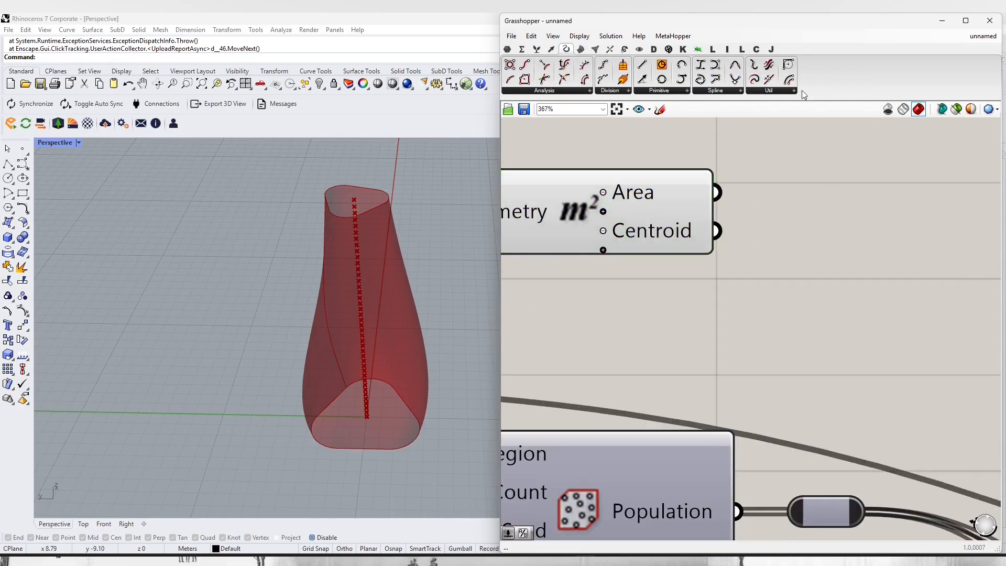
- Add an interpolated curve component, connect the Area centroids to its Vertices input and align the two components
{"action": "left_click", "coordinate": [700, 79]}
{"action": "left_click", "coordinate": [825, 227]}
{"action": "left_click_drag", "start_coordinate": [687, 168], "coordinate": [716, 229]}
{"action": "left_click_drag", "start_coordinate": [647, 222], "coordinate": [632, 174]}
{"action": "right_click_drag", "start_coordinate": [744, 246], "coordinate": [742, 345]}
{"action": "left_click_drag", "start_coordinate": [833, 315], "coordinate": [834, 270]}
{"action": "left_click_drag", "start_coordinate": [642, 265], "coordinate": [641, 184]}
{"action": "right_click_drag", "start_coordinate": [739, 272], "coordinate": [737, 311]}
{"action": "left_click_drag", "start_coordinate": [827, 316], "coordinate": [829, 262]}
{"action": "right_click_drag", "start_coordinate": [739, 308], "coordinate": [735, 288]}
{"action": "scroll", "coordinate": [734, 288], "scroll_direction": "down", "scroll_amount": 4}
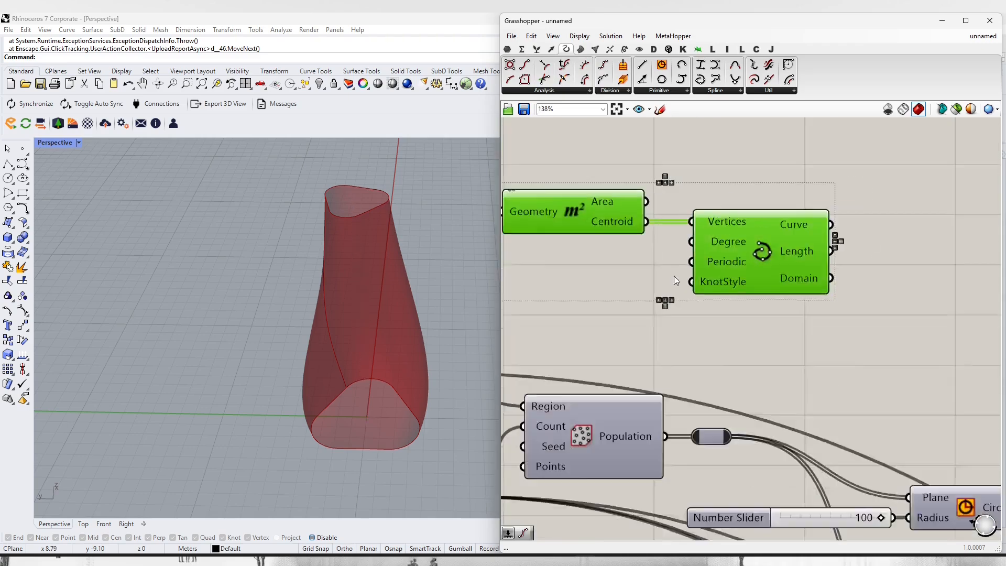
- Add a Divide Curve component and connect the interpolated centre curve to its Curve input
{"action": "double_click", "coordinate": [750, 296]}
{"action": "type", "text": "divide"}
{"action": "key", "text": "Return"}
{"action": "left_click_drag", "start_coordinate": [750, 296], "coordinate": [838, 307]}
{"action": "left_click_drag", "start_coordinate": [780, 288], "coordinate": [782, 218]}
{"action": "right_click_drag", "start_coordinate": [722, 309], "coordinate": [810, 261]}
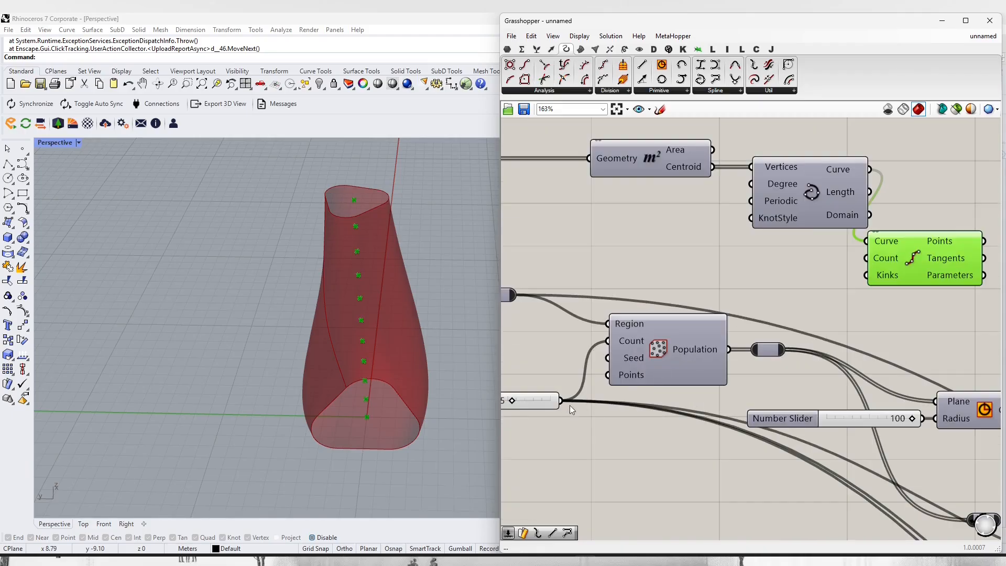
- Connect the 55 slider to Divide Curve's Count and feed its Points into the relay in place of the Population
{"action": "left_click_drag", "start_coordinate": [561, 400], "coordinate": [867, 256]}
{"action": "left_click_drag", "start_coordinate": [924, 262], "coordinate": [838, 293]}
{"action": "left_click_drag", "start_coordinate": [751, 348], "coordinate": [894, 270]}
- Turn the previews of the ruled surface and Custom Preview components back on and inspect the redistributed bands
{"action": "scroll", "coordinate": [747, 259], "scroll_direction": "down", "scroll_amount": 5}
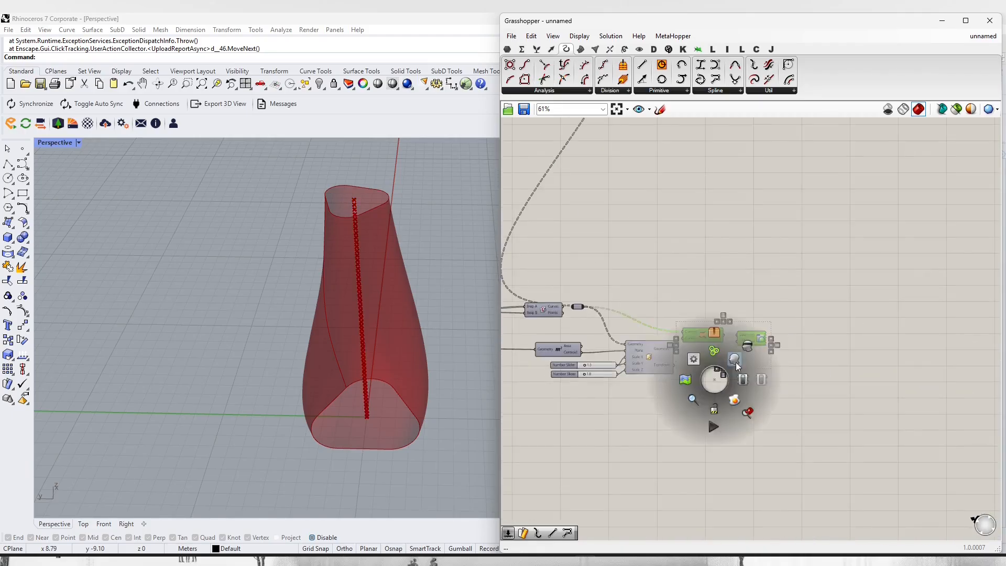
{"action": "scroll", "coordinate": [315, 361], "scroll_direction": "up", "scroll_amount": 3}
{"action": "right_click_drag", "start_coordinate": [219, 333], "coordinate": [504, 404]}
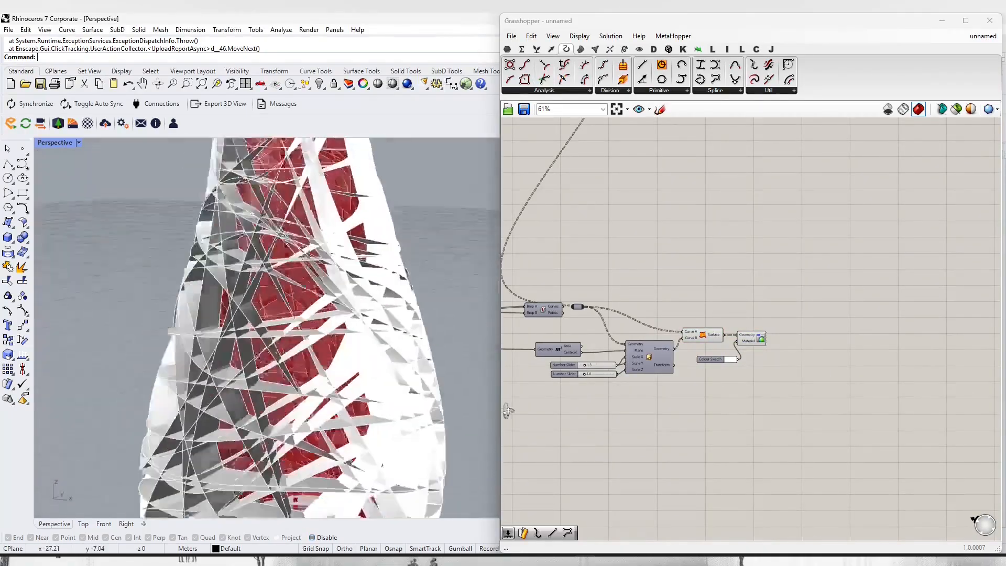
{"action": "scroll", "coordinate": [375, 360], "scroll_direction": "down", "scroll_amount": 3}
{"action": "scroll", "coordinate": [453, 364], "scroll_direction": "down", "scroll_amount": 4}
{"action": "right_click_drag", "start_coordinate": [375, 361], "coordinate": [335, 325]}
- Set the Scale Z slider of the band curves to 1.1
{"action": "scroll", "coordinate": [367, 282], "scroll_direction": "up", "scroll_amount": 4}
{"action": "scroll", "coordinate": [361, 377], "scroll_direction": "down", "scroll_amount": 5}
{"action": "scroll", "coordinate": [314, 309], "scroll_direction": "up", "scroll_amount": 3}
{"action": "scroll", "coordinate": [592, 366], "scroll_direction": "up", "scroll_amount": 8}
{"action": "scroll", "coordinate": [556, 413], "scroll_direction": "up", "scroll_amount": 4}
{"action": "left_click_drag", "start_coordinate": [554, 413], "coordinate": [558, 413]}
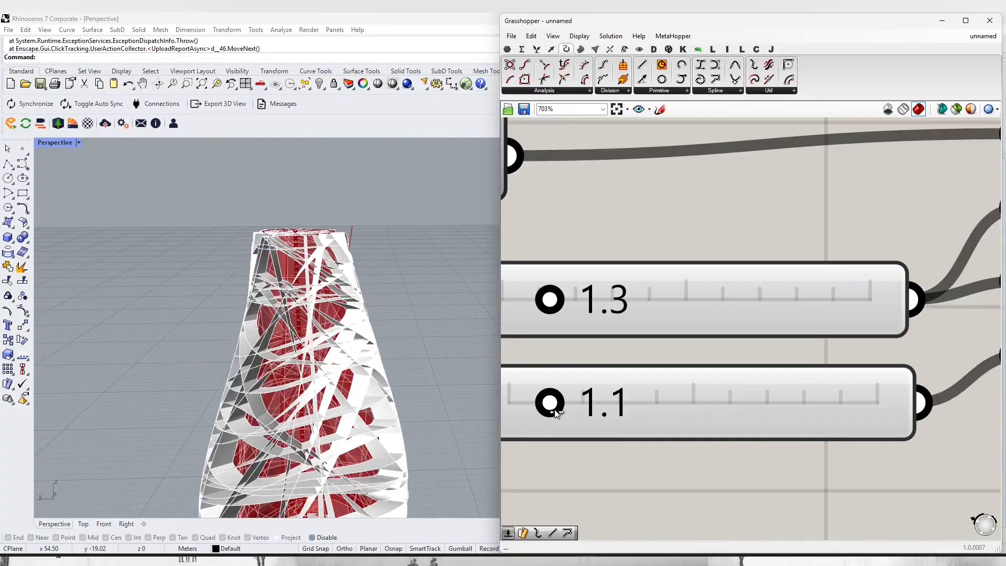
- Add a 1.12 number slider, connect it to the Scale Z input in place of the 1.1 slider, and set it to 1.02
{"action": "right_click_drag", "start_coordinate": [356, 299], "coordinate": [354, 319]}
{"action": "scroll", "coordinate": [521, 244], "scroll_direction": "down", "scroll_amount": 2}
{"action": "double_click", "coordinate": [671, 423]}
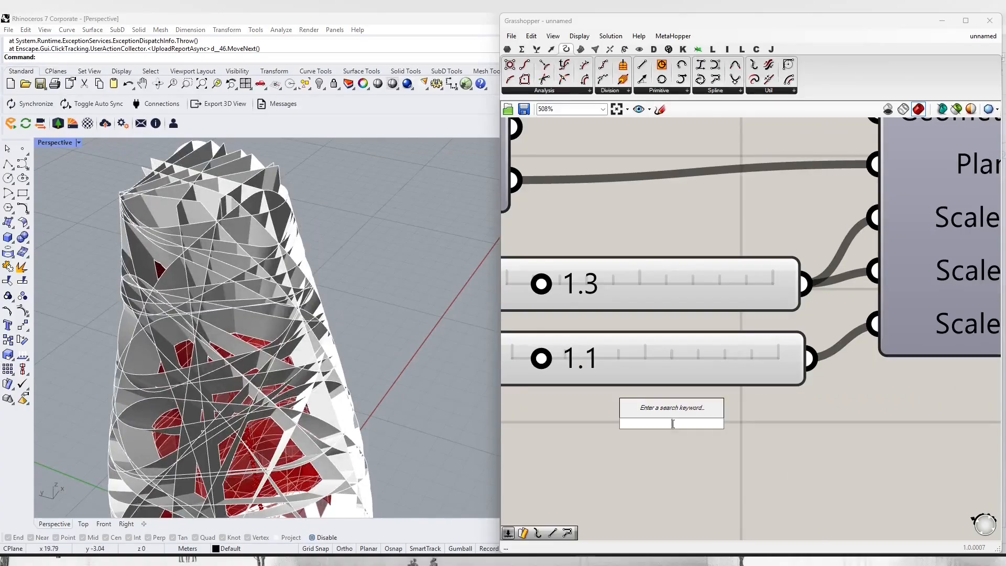
{"action": "double_click", "coordinate": [685, 447]}
{"action": "type", "text": "1.12"}
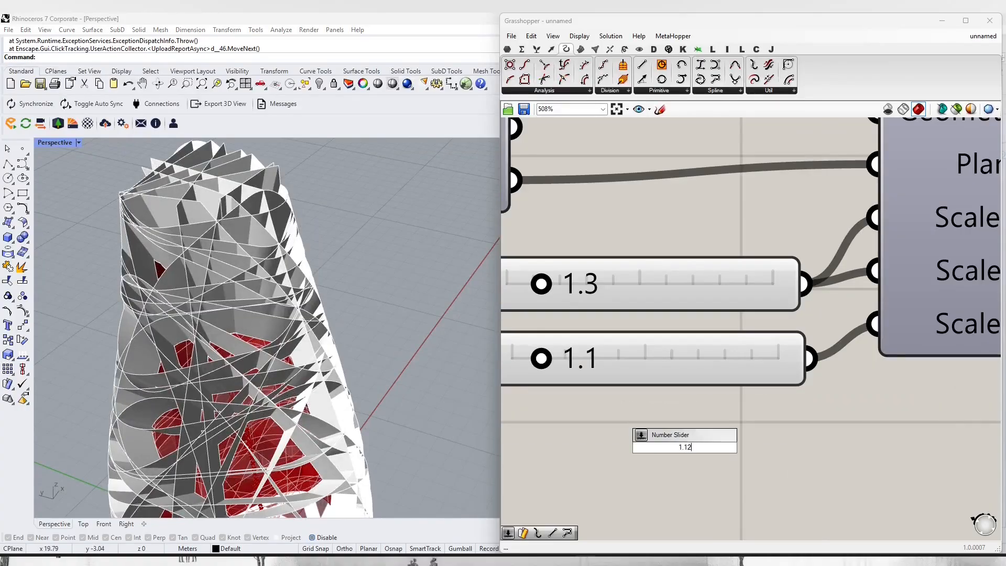
{"action": "key", "text": "Return"}
{"action": "left_click_drag", "start_coordinate": [959, 444], "coordinate": [876, 323]}
{"action": "left_click_drag", "start_coordinate": [916, 442], "coordinate": [835, 418]}
{"action": "scroll", "coordinate": [639, 418], "scroll_direction": "up", "scroll_amount": 6}
{"action": "left_click_drag", "start_coordinate": [577, 428], "coordinate": [571, 428]}
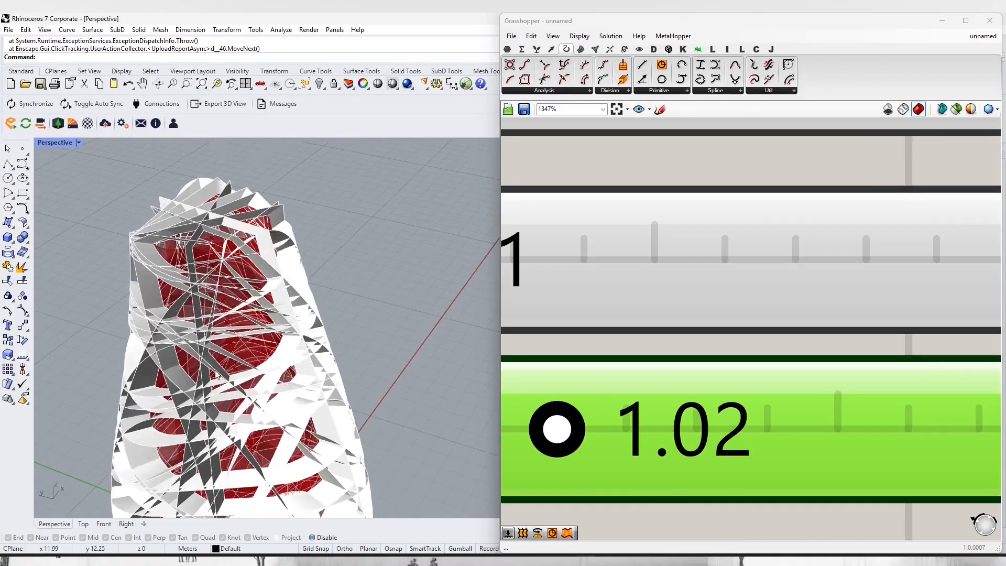
- Move the relay fed by Divide Curve's Points into the open space between Divide Curve and the Circle component
{"action": "right_click_drag", "start_coordinate": [225, 225], "coordinate": [293, 317]}
{"action": "scroll", "coordinate": [293, 317], "scroll_direction": "down", "scroll_amount": 5}
{"action": "scroll", "coordinate": [293, 317], "scroll_direction": "up", "scroll_amount": 10}
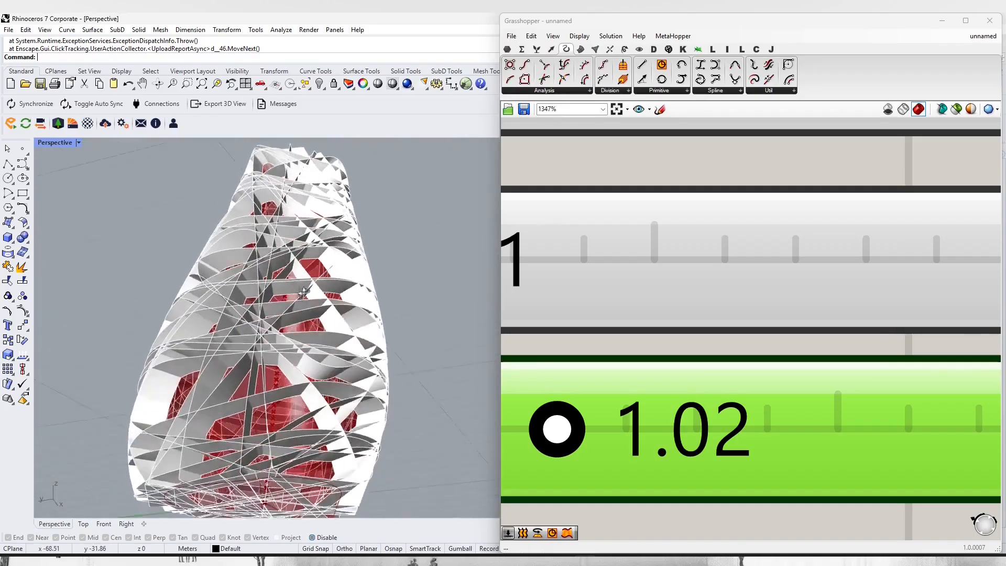
{"action": "scroll", "coordinate": [272, 323], "scroll_direction": "down", "scroll_amount": 5}
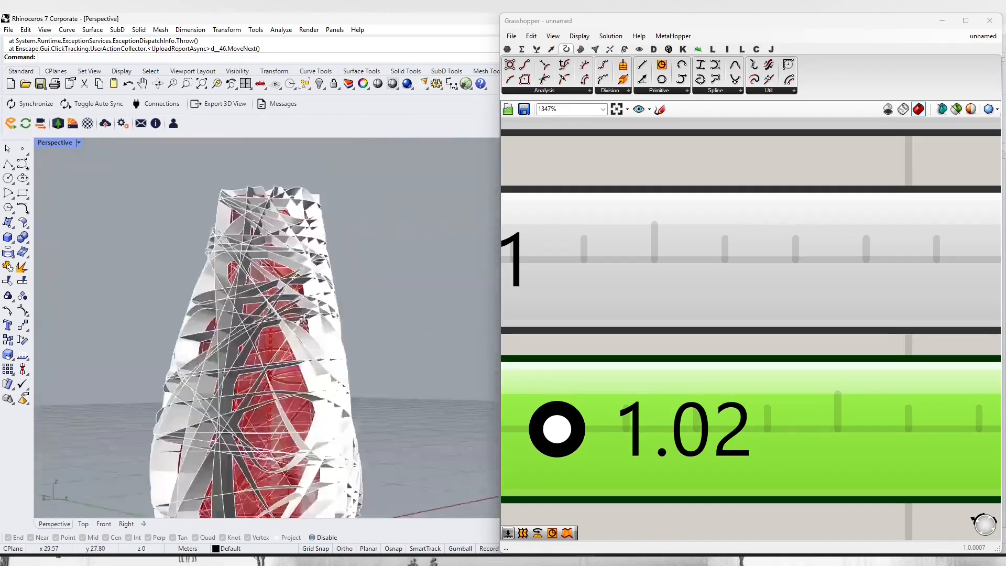
{"action": "scroll", "coordinate": [835, 291], "scroll_direction": "down", "scroll_amount": 15}
{"action": "scroll", "coordinate": [676, 267], "scroll_direction": "up", "scroll_amount": 6}
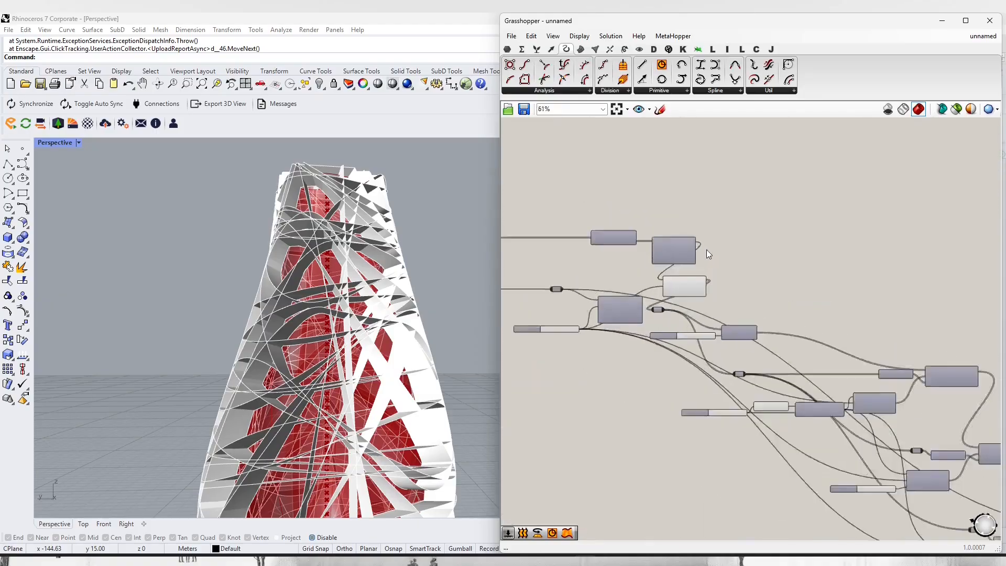
{"action": "left_click_drag", "start_coordinate": [726, 319], "coordinate": [724, 203]}
{"action": "scroll", "coordinate": [699, 282], "scroll_direction": "down", "scroll_amount": 1}
{"action": "left_click_drag", "start_coordinate": [669, 363], "coordinate": [757, 318]}
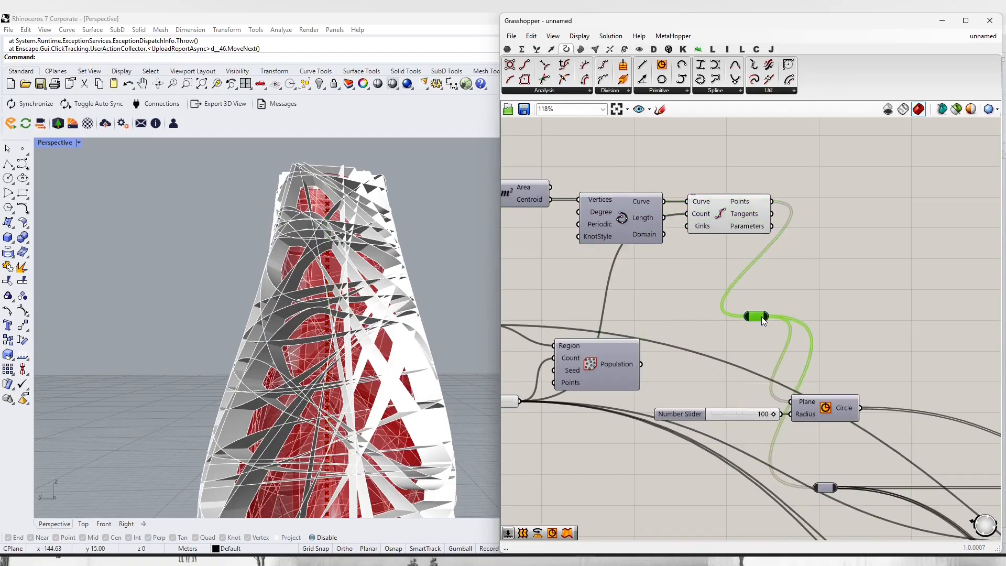
- Add a Move component beside Divide Curve and connect the division Points to its Geometry input
{"action": "scroll", "coordinate": [754, 312], "scroll_direction": "down", "scroll_amount": 3}
{"action": "scroll", "coordinate": [335, 330], "scroll_direction": "down", "scroll_amount": 5}
{"action": "right_click_drag", "start_coordinate": [336, 330], "coordinate": [346, 338]}
{"action": "scroll", "coordinate": [753, 263], "scroll_direction": "up", "scroll_amount": 6}
{"action": "double_click", "coordinate": [790, 179]}
{"action": "type", "text": "move"}
{"action": "key", "text": "Return"}
{"action": "left_click_drag", "start_coordinate": [780, 170], "coordinate": [844, 206]}
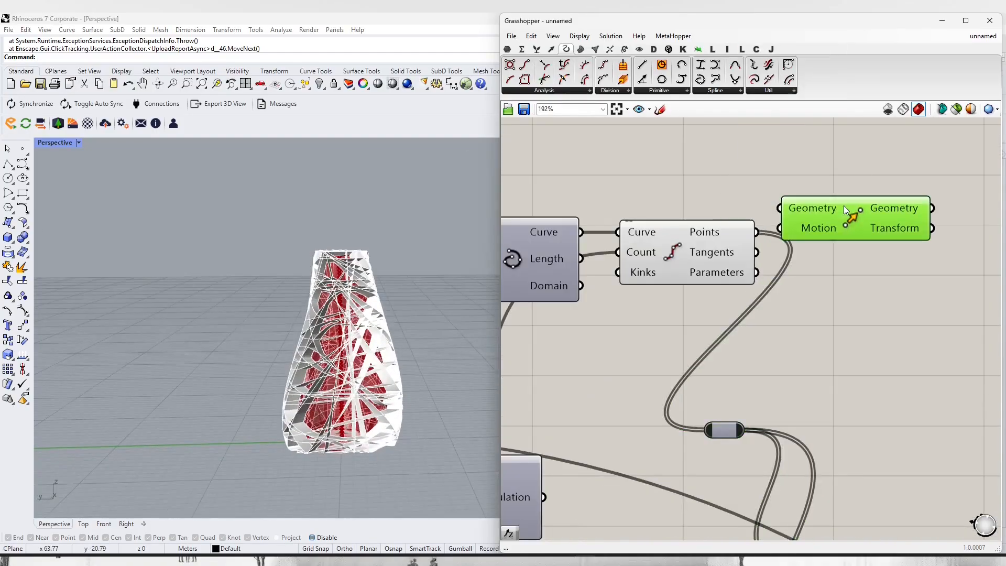
{"action": "left_click", "coordinate": [747, 237]}
{"action": "left_click_drag", "start_coordinate": [756, 232], "coordinate": [788, 209]}
{"action": "left_click_drag", "start_coordinate": [848, 220], "coordinate": [877, 208]}
- Add a Curve Middle component below Divide Curve and connect the interpolated centre curve to it
{"action": "scroll", "coordinate": [877, 208], "scroll_direction": "down", "scroll_amount": 3}
{"action": "double_click", "coordinate": [759, 274]}
{"action": "type", "text": "mid"}
{"action": "left_click", "coordinate": [769, 264]}
{"action": "left_click_drag", "start_coordinate": [722, 274], "coordinate": [696, 221]}
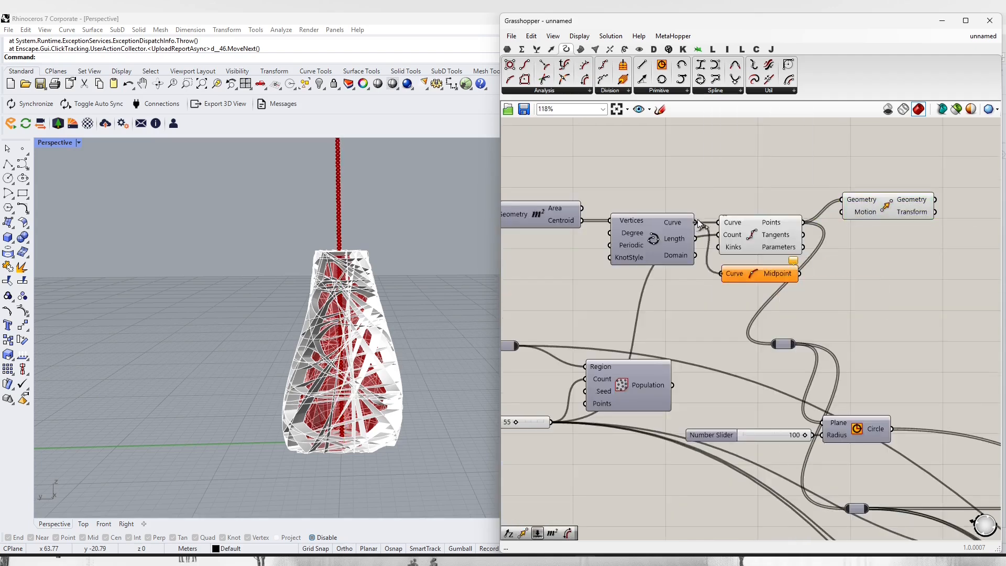
{"action": "left_click_drag", "start_coordinate": [759, 274], "coordinate": [802, 295]}
- Add a Line from the division Points to the Midpoint and feed it into the Move component's Motion input
{"action": "scroll", "coordinate": [802, 296], "scroll_direction": "up", "scroll_amount": 2}
{"action": "double_click", "coordinate": [782, 290]}
{"action": "type", "text": "line"}
{"action": "left_click", "coordinate": [753, 183]}
{"action": "left_click_drag", "start_coordinate": [705, 218], "coordinate": [732, 282]}
{"action": "left_click_drag", "start_coordinate": [760, 320], "coordinate": [731, 298]}
{"action": "left_click_drag", "start_coordinate": [793, 290], "coordinate": [795, 246]}
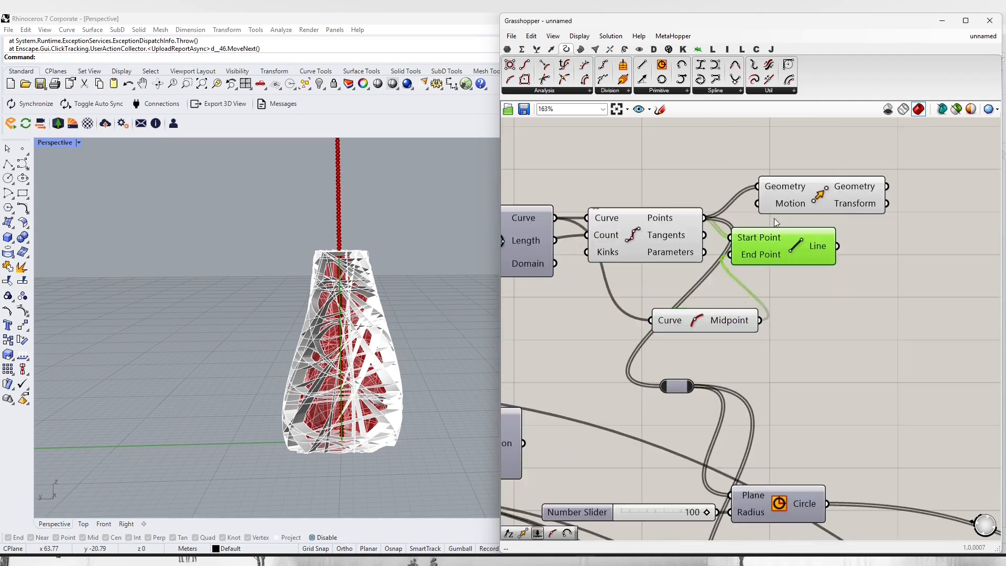
{"action": "left_click_drag", "start_coordinate": [819, 197], "coordinate": [902, 197]}
{"action": "left_click_drag", "start_coordinate": [837, 245], "coordinate": [886, 210]}
- Compare the bands with the relay fed by the Population, and reconnect Divide Curve's Points to the relay
{"action": "left_click_drag", "start_coordinate": [982, 186], "coordinate": [704, 222]}
{"action": "scroll", "coordinate": [466, 329], "scroll_direction": "up", "scroll_amount": 4}
{"action": "scroll", "coordinate": [786, 268], "scroll_direction": "down", "scroll_amount": 2}
{"action": "scroll", "coordinate": [803, 263], "scroll_direction": "up", "scroll_amount": 2}
{"action": "scroll", "coordinate": [770, 277], "scroll_direction": "down", "scroll_amount": 3}
{"action": "right_click_drag", "start_coordinate": [413, 374], "coordinate": [336, 361]}
{"action": "scroll", "coordinate": [623, 358], "scroll_direction": "up", "scroll_amount": 2}
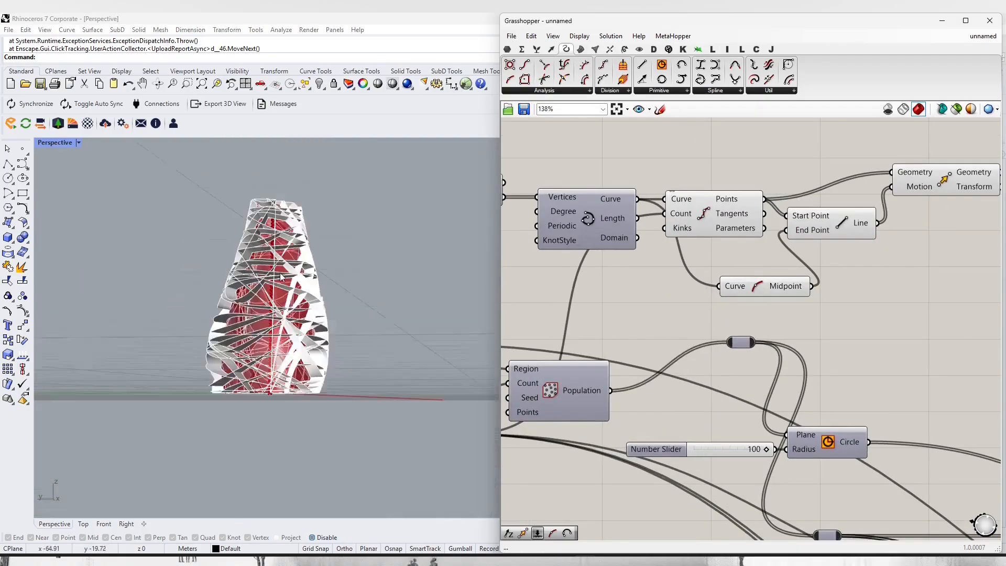
{"action": "left_click_drag", "start_coordinate": [758, 228], "coordinate": [763, 200]}
- Examine the band pattern around the tower from several angles, both up close and as a whole
{"action": "right_click_drag", "start_coordinate": [361, 309], "coordinate": [438, 363]}
{"action": "scroll", "coordinate": [254, 337], "scroll_direction": "up", "scroll_amount": 3}
{"action": "scroll", "coordinate": [262, 330], "scroll_direction": "down", "scroll_amount": 3}
{"action": "scroll", "coordinate": [367, 320], "scroll_direction": "up", "scroll_amount": 5}
{"action": "scroll", "coordinate": [438, 364], "scroll_direction": "down", "scroll_amount": 7}
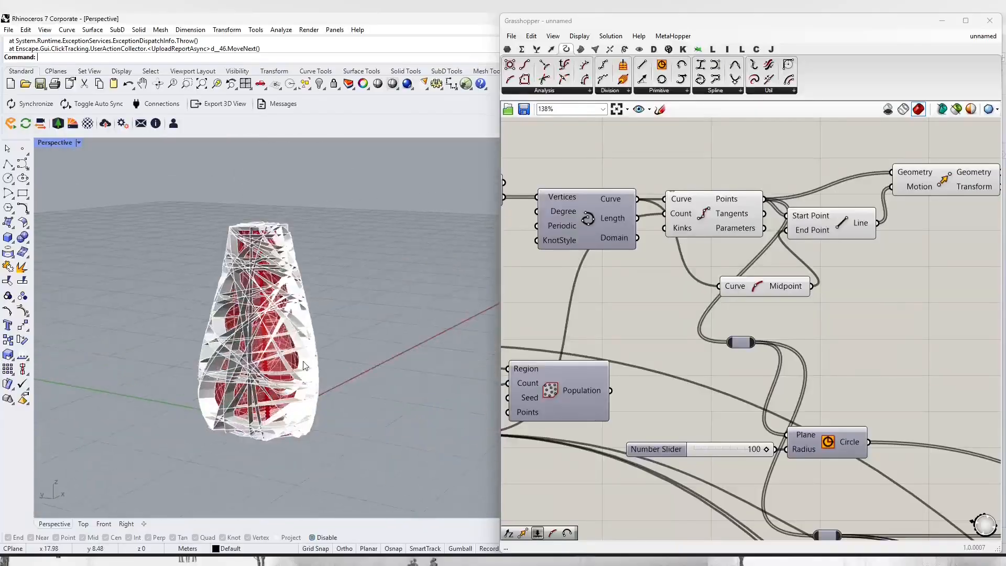
{"action": "right_click_drag", "start_coordinate": [335, 309], "coordinate": [372, 340]}
{"action": "scroll", "coordinate": [283, 361], "scroll_direction": "up", "scroll_amount": 6}
{"action": "scroll", "coordinate": [314, 262], "scroll_direction": "down", "scroll_amount": 4}
{"action": "scroll", "coordinate": [314, 262], "scroll_direction": "down", "scroll_amount": 2}
{"action": "scroll", "coordinate": [346, 314], "scroll_direction": "up", "scroll_amount": 3}
{"action": "scroll", "coordinate": [433, 319], "scroll_direction": "down", "scroll_amount": 7}
{"action": "scroll", "coordinate": [346, 225], "scroll_direction": "up", "scroll_amount": 6}
{"action": "scroll", "coordinate": [754, 275], "scroll_direction": "down", "scroll_amount": 5}
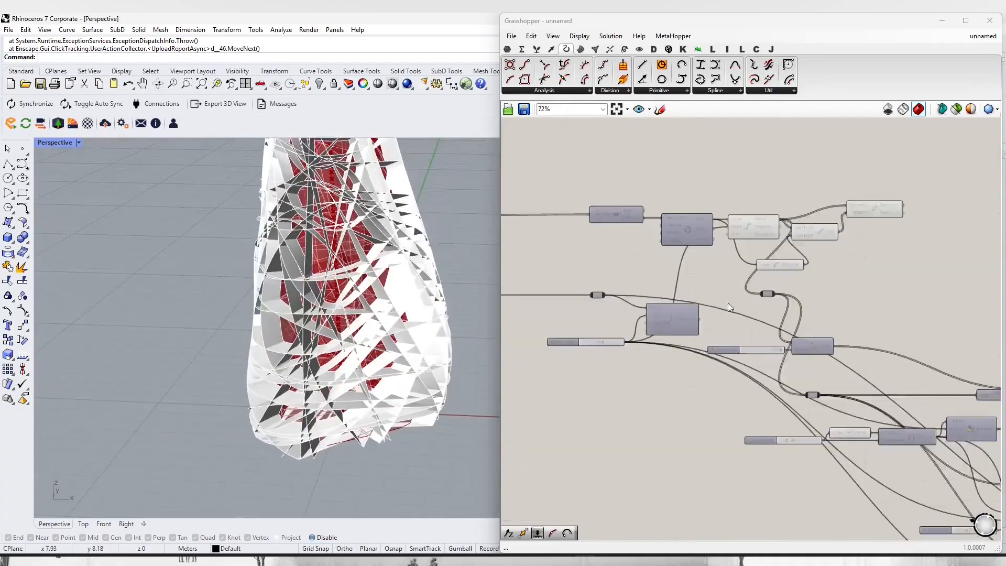
- Move the upper Brep Brep intersection component away from its neighbours and insert a relay on its Brep B wire
{"action": "right_click_drag", "start_coordinate": [723, 388], "coordinate": [807, 461]}
{"action": "scroll", "coordinate": [826, 313], "scroll_direction": "up", "scroll_amount": 4}
{"action": "scroll", "coordinate": [826, 313], "scroll_direction": "down", "scroll_amount": 3}
{"action": "left_click_drag", "start_coordinate": [757, 293], "coordinate": [812, 375]}
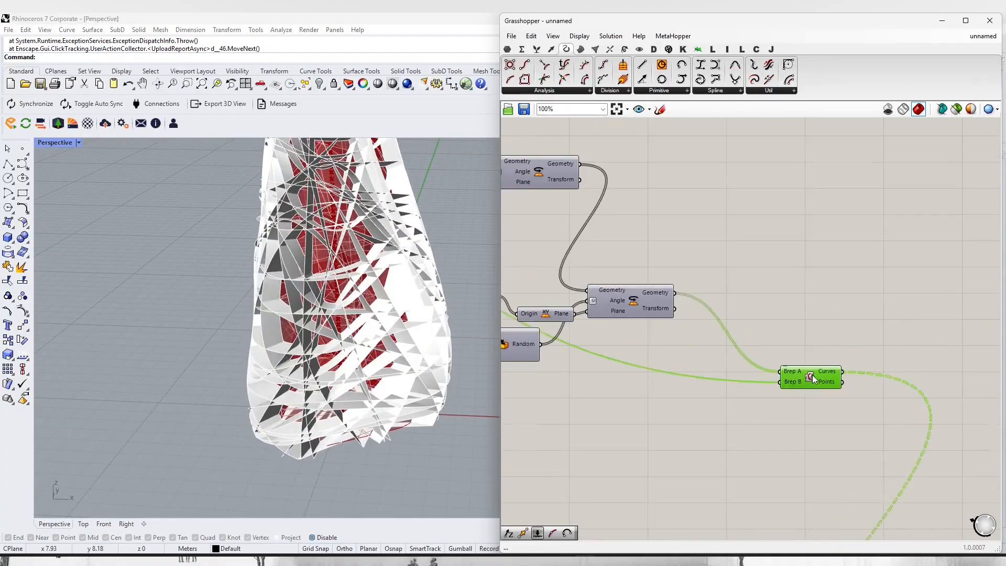
{"action": "scroll", "coordinate": [812, 375], "scroll_direction": "down", "scroll_amount": 6}
{"action": "right_click_drag", "start_coordinate": [618, 220], "coordinate": [942, 293]}
{"action": "right_click_drag", "start_coordinate": [916, 345], "coordinate": [735, 268]}
{"action": "scroll", "coordinate": [807, 340], "scroll_direction": "up", "scroll_amount": 4}
{"action": "left_click", "coordinate": [822, 369]}
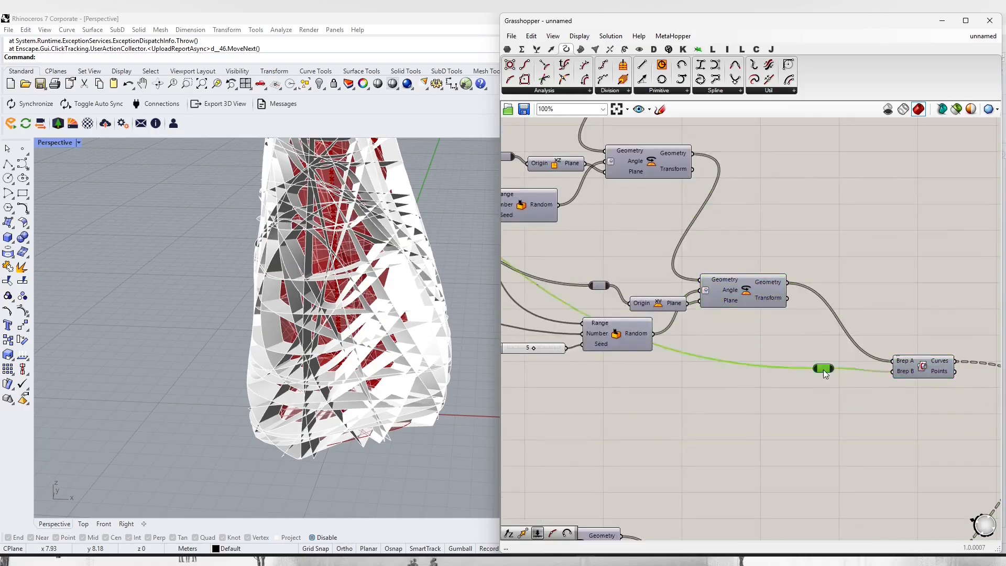
- Make room around the new relay and turn off the previews of the ruled surface and Custom Preview components
{"action": "scroll", "coordinate": [823, 370], "scroll_direction": "down", "scroll_amount": 6}
{"action": "scroll", "coordinate": [911, 350], "scroll_direction": "up", "scroll_amount": 7}
{"action": "left_click_drag", "start_coordinate": [941, 265], "coordinate": [787, 338]}
{"action": "scroll", "coordinate": [787, 339], "scroll_direction": "down", "scroll_amount": 5}
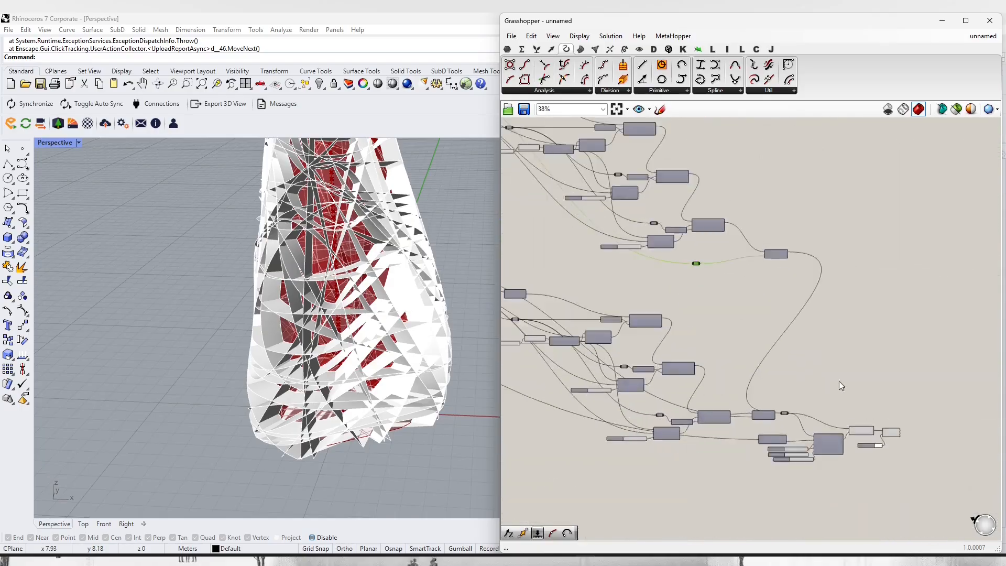
{"action": "left_click_drag", "start_coordinate": [839, 384], "coordinate": [902, 461]}
{"action": "key", "text": "ctrl+q"}
- Deconstruct the relayed brep, cull its Faces with Cull Index using a slider of 2, and feed the list into Brep B
{"action": "scroll", "coordinate": [691, 262], "scroll_direction": "up", "scroll_amount": 6}
{"action": "double_click", "coordinate": [801, 342]}
{"action": "type", "text": "b"}
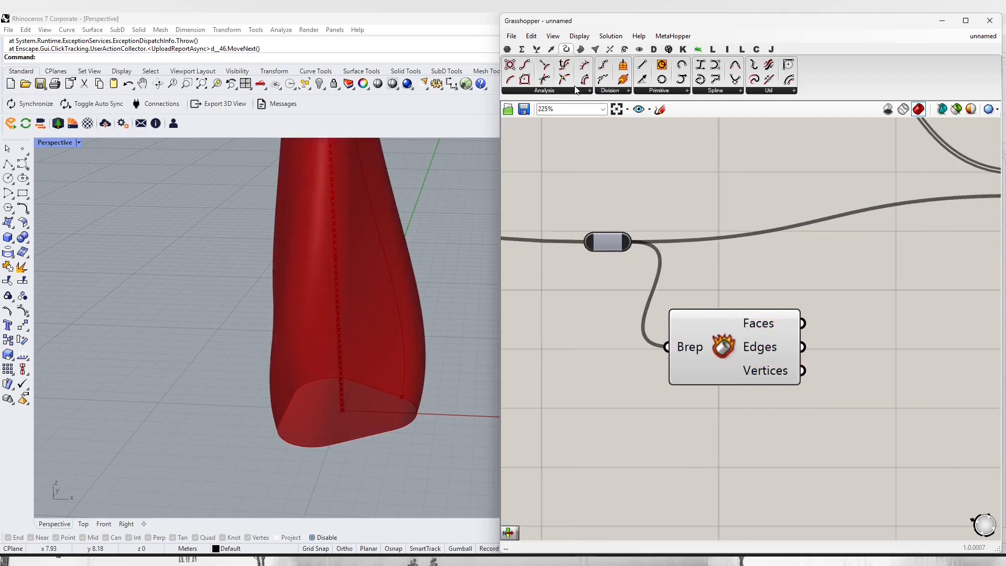
{"action": "left_click", "coordinate": [537, 49]}
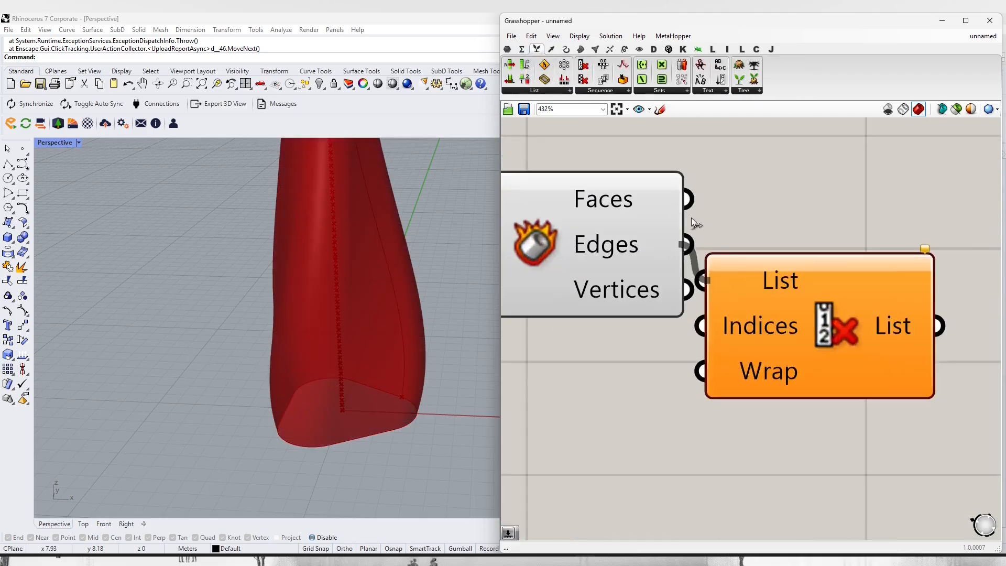
{"action": "left_click_drag", "start_coordinate": [696, 198], "coordinate": [747, 197]}
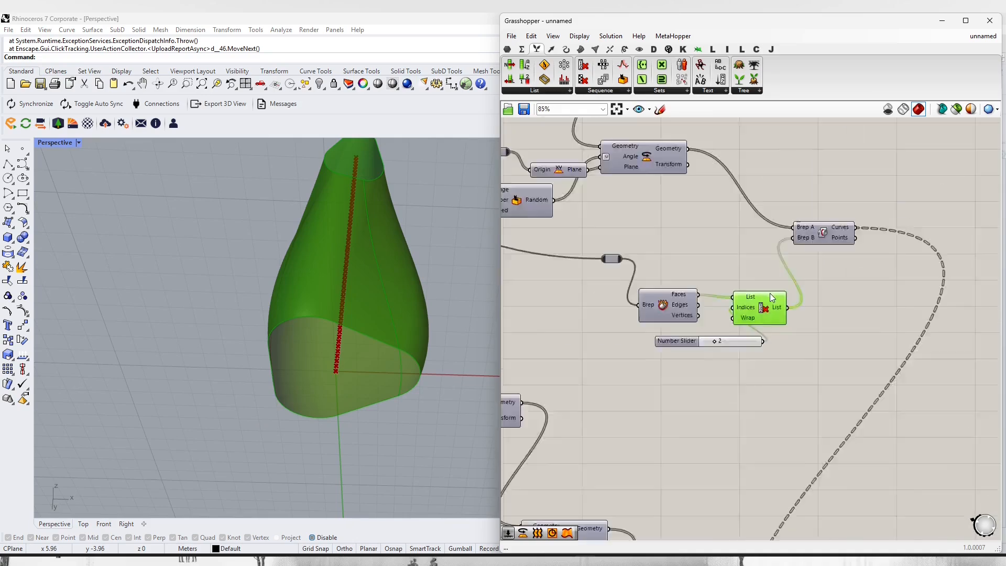
- Turn the band previews back on and inspect the regenerated bands from the side and from above
{"action": "middle_click", "coordinate": [675, 226]}
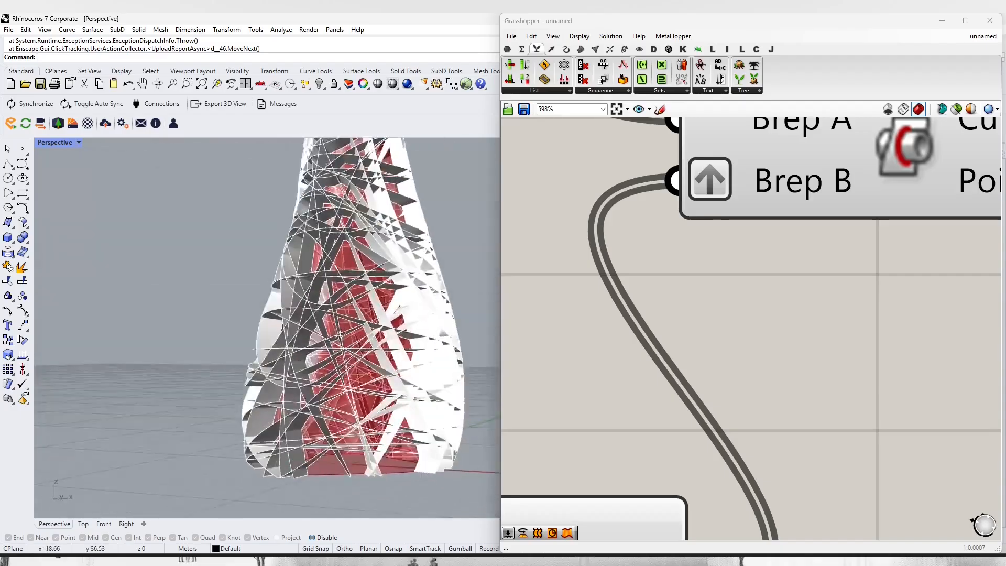
{"action": "scroll", "coordinate": [339, 335], "scroll_direction": "up", "scroll_amount": 3}
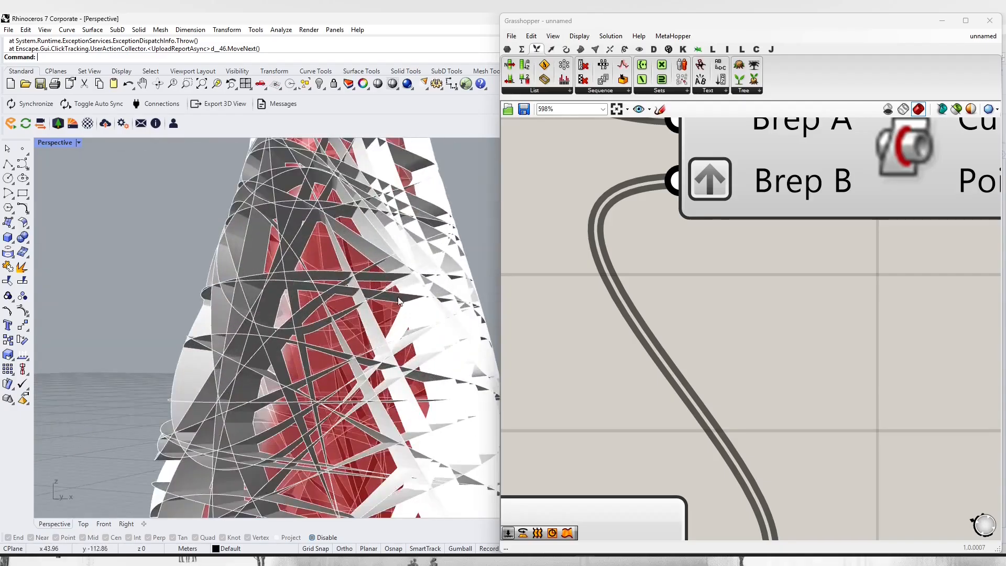
{"action": "right_click_drag", "start_coordinate": [339, 335], "coordinate": [320, 262]}
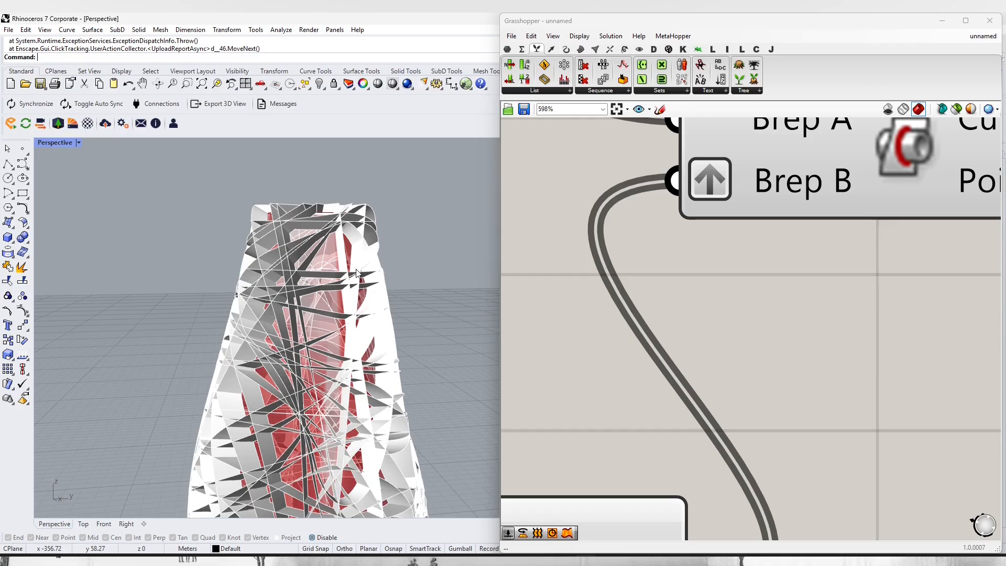
{"action": "right_click_drag", "start_coordinate": [356, 273], "coordinate": [406, 270]}
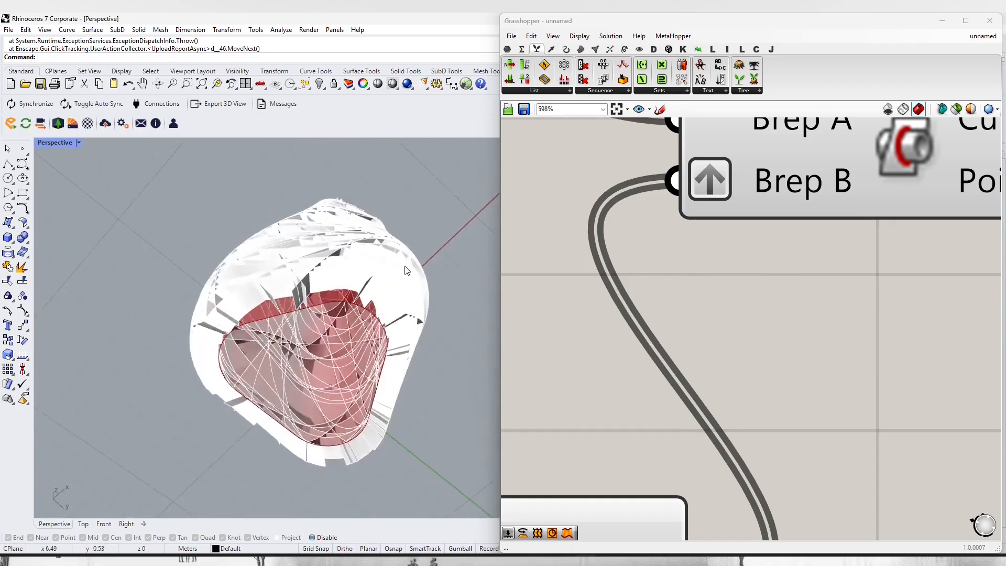
- Turn on the preview of the Offset Surface component driven by the negated 1.2 slider
{"action": "scroll", "coordinate": [407, 271], "scroll_direction": "down", "scroll_amount": 6}
{"action": "scroll", "coordinate": [830, 310], "scroll_direction": "down", "scroll_amount": 12}
{"action": "scroll", "coordinate": [812, 306], "scroll_direction": "up", "scroll_amount": 6}
{"action": "scroll", "coordinate": [734, 348], "scroll_direction": "up", "scroll_amount": 4}
{"action": "right_click_drag", "start_coordinate": [953, 319], "coordinate": [868, 317]}
{"action": "left_click", "coordinate": [868, 317]}
{"action": "middle_click", "coordinate": [868, 317]}
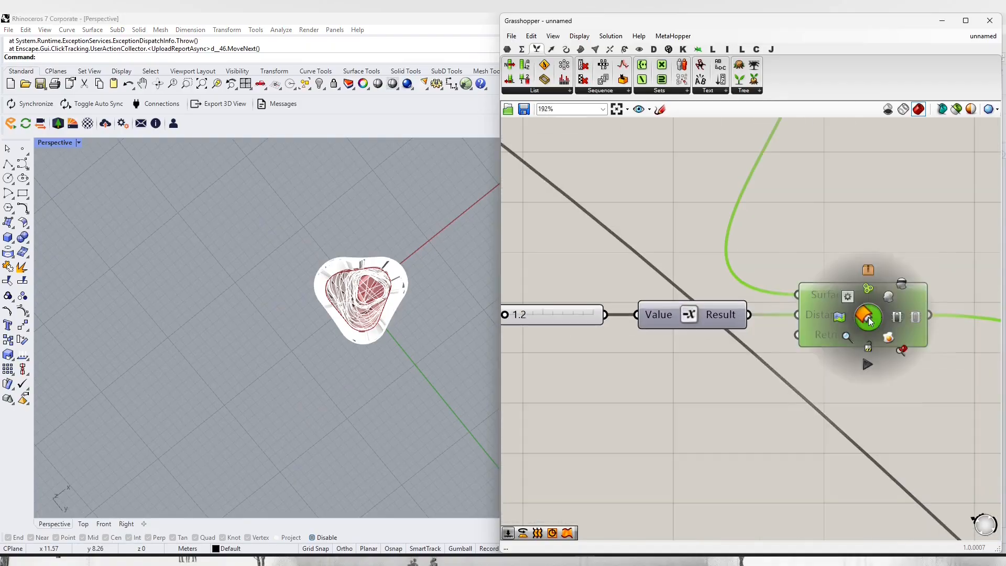
{"action": "left_click", "coordinate": [887, 296]}
- Compare the offset shell with the bands and turn the Offset Surface preview off again
{"action": "scroll", "coordinate": [361, 301], "scroll_direction": "up", "scroll_amount": 6}
{"action": "right_click_drag", "start_coordinate": [361, 315], "coordinate": [341, 252]}
{"action": "scroll", "coordinate": [319, 252], "scroll_direction": "down", "scroll_amount": 6}
{"action": "scroll", "coordinate": [325, 309], "scroll_direction": "up", "scroll_amount": 4}
{"action": "middle_click", "coordinate": [826, 314]}
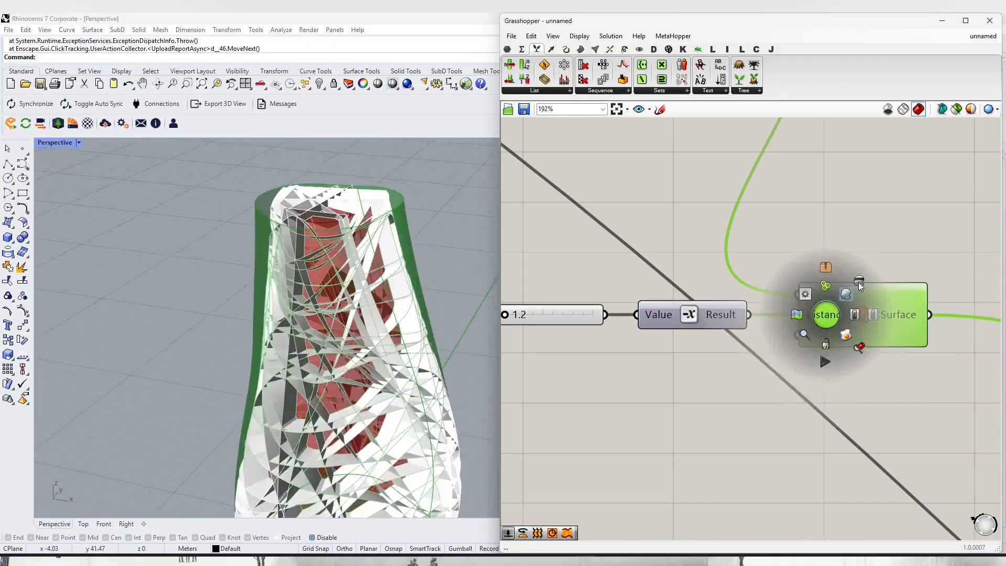
{"action": "left_click", "coordinate": [858, 284]}
{"action": "scroll", "coordinate": [307, 288], "scroll_direction": "up", "scroll_amount": 5}
{"action": "scroll", "coordinate": [319, 299], "scroll_direction": "down", "scroll_amount": 5}
{"action": "right_click_drag", "start_coordinate": [307, 288], "coordinate": [398, 262]}
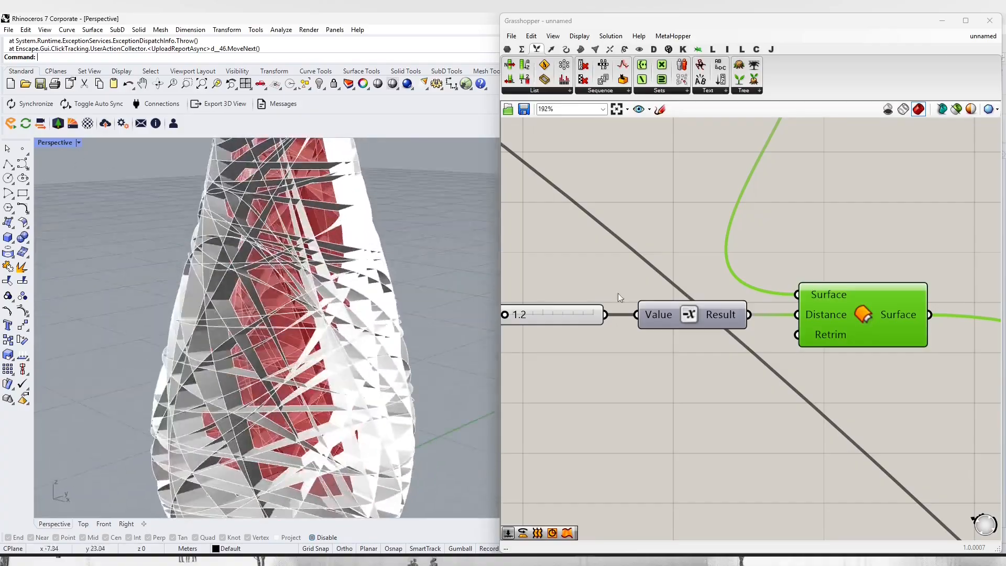
- Bake the Custom Preview's band geometry with the default attributes
{"action": "scroll", "coordinate": [618, 294], "scroll_direction": "down", "scroll_amount": 9}
{"action": "scroll", "coordinate": [893, 380], "scroll_direction": "up", "scroll_amount": 9}
{"action": "scroll", "coordinate": [809, 304], "scroll_direction": "up", "scroll_amount": 4}
{"action": "right_click", "coordinate": [816, 324]}
{"action": "left_click", "coordinate": [828, 400]}
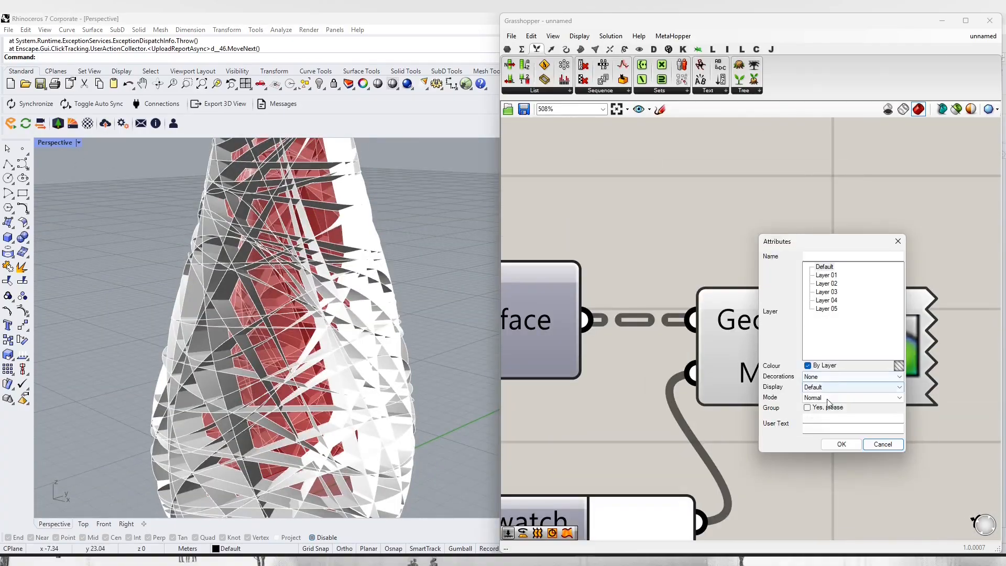
{"action": "left_click", "coordinate": [841, 443]}
- Turn off the previews of the upper Brep Brep intersection, Deconstruct Brep and Cull Index components
{"action": "scroll", "coordinate": [346, 335], "scroll_direction": "down", "scroll_amount": 6}
{"action": "scroll", "coordinate": [340, 325], "scroll_direction": "up", "scroll_amount": 7}
{"action": "scroll", "coordinate": [796, 377], "scroll_direction": "down", "scroll_amount": 10}
{"action": "right_click_drag", "start_coordinate": [738, 362], "coordinate": [840, 479]}
{"action": "left_click", "coordinate": [739, 276]}
{"action": "scroll", "coordinate": [833, 345], "scroll_direction": "down", "scroll_amount": 5}
{"action": "left_click_drag", "start_coordinate": [823, 263], "coordinate": [724, 381]}
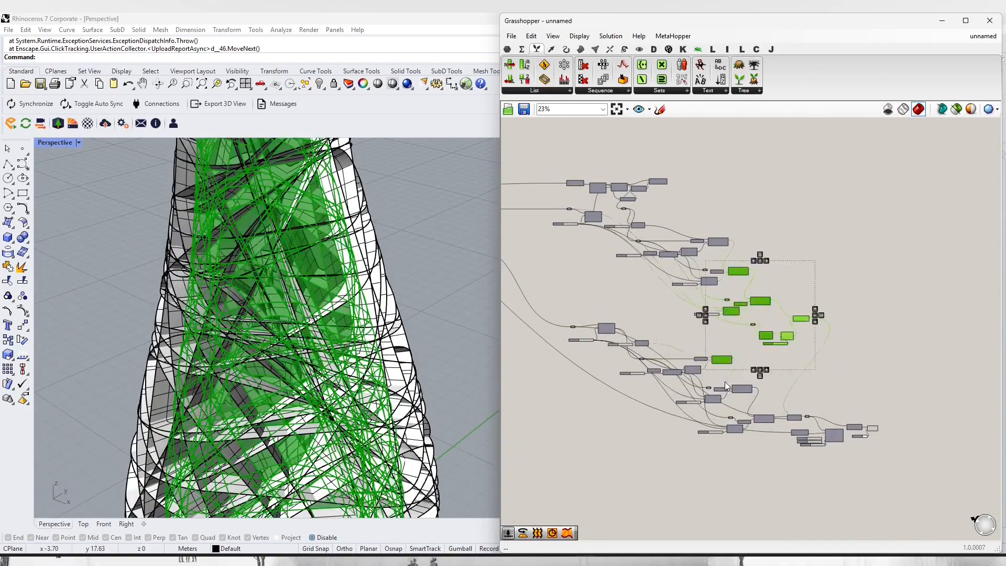
{"action": "left_click", "coordinate": [724, 381]}
{"action": "scroll", "coordinate": [787, 309], "scroll_direction": "up", "scroll_amount": 6}
{"action": "scroll", "coordinate": [866, 354], "scroll_direction": "down", "scroll_amount": 6}
- Bake the faces output by the Cull Index component with the default attributes
{"action": "scroll", "coordinate": [840, 306], "scroll_direction": "up", "scroll_amount": 8}
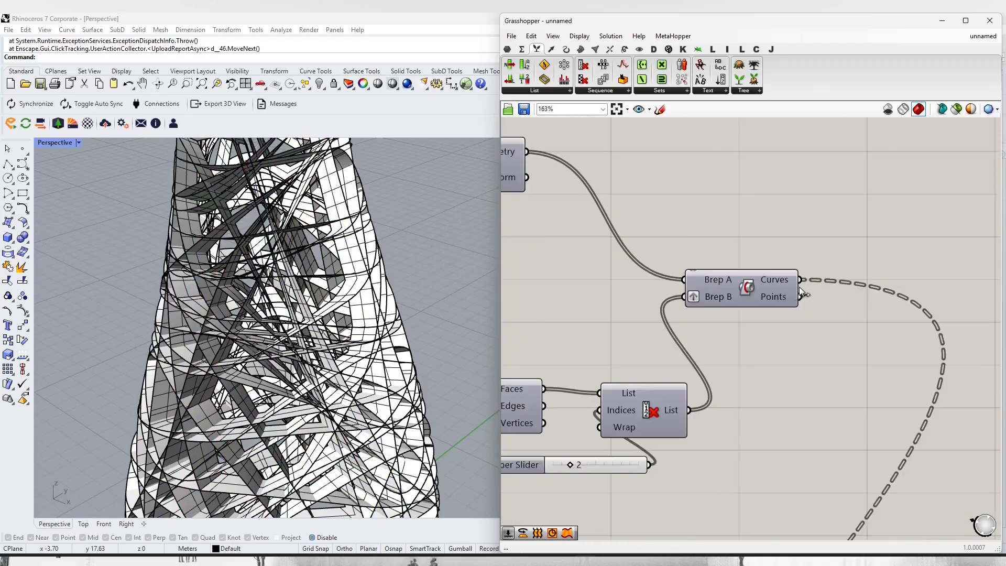
{"action": "scroll", "coordinate": [799, 287], "scroll_direction": "down", "scroll_amount": 3}
{"action": "scroll", "coordinate": [728, 390], "scroll_direction": "up", "scroll_amount": 6}
{"action": "right_click", "coordinate": [750, 381]}
{"action": "left_click", "coordinate": [782, 403]}
{"action": "left_click", "coordinate": [790, 500]}
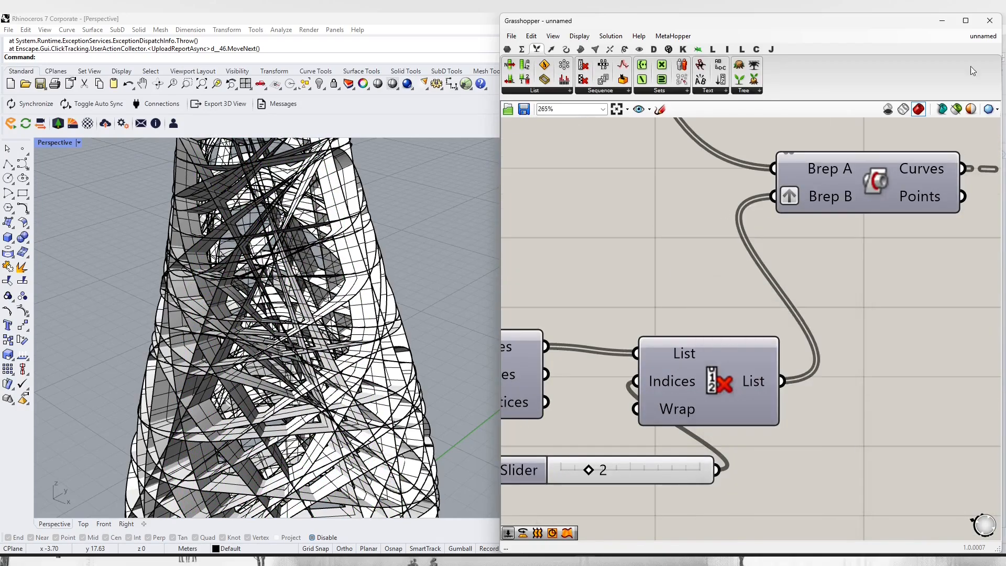
- Close the Grasshopper editor and switch Rhino's Perspective viewport to a softly shaded display mode with a white background
{"action": "left_click", "coordinate": [990, 21]}
{"action": "left_click", "coordinate": [79, 142]}
{"action": "left_click", "coordinate": [66, 205]}
- Thicken the grouped baked bands with OffsetSrf at a distance of 0.06, with Solid and DeleteInput set to Yes
{"action": "scroll", "coordinate": [405, 297], "scroll_direction": "down", "scroll_amount": 6}
{"action": "scroll", "coordinate": [371, 274], "scroll_direction": "up", "scroll_amount": 8}
{"action": "right_click_drag", "start_coordinate": [455, 327], "coordinate": [258, 252]}
{"action": "scroll", "coordinate": [370, 272], "scroll_direction": "up", "scroll_amount": 5}
{"action": "scroll", "coordinate": [258, 251], "scroll_direction": "down", "scroll_amount": 8}
{"action": "left_click", "coordinate": [425, 355]}
{"action": "scroll", "coordinate": [426, 355], "scroll_direction": "up", "scroll_amount": 4}
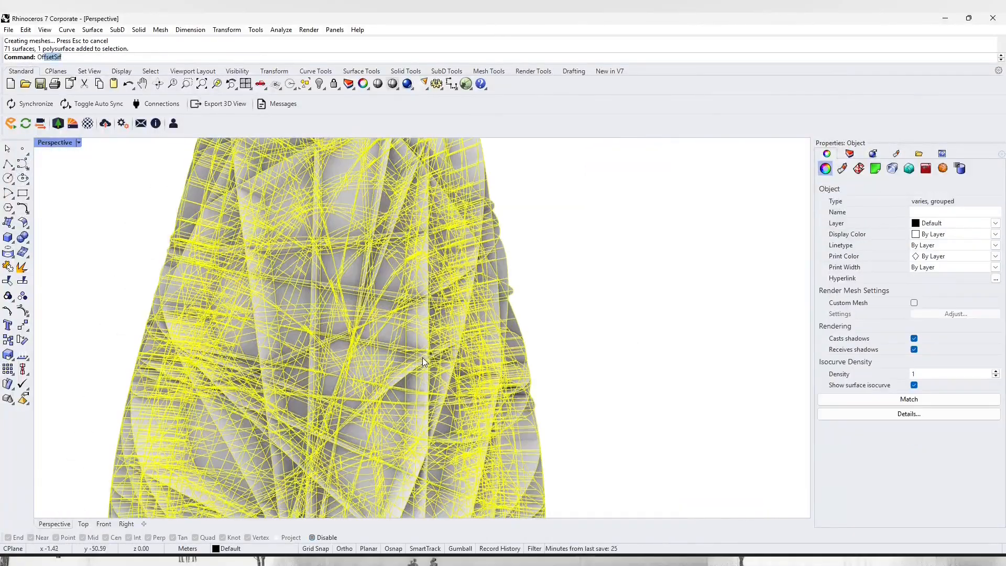
{"action": "key", "text": "Return"}
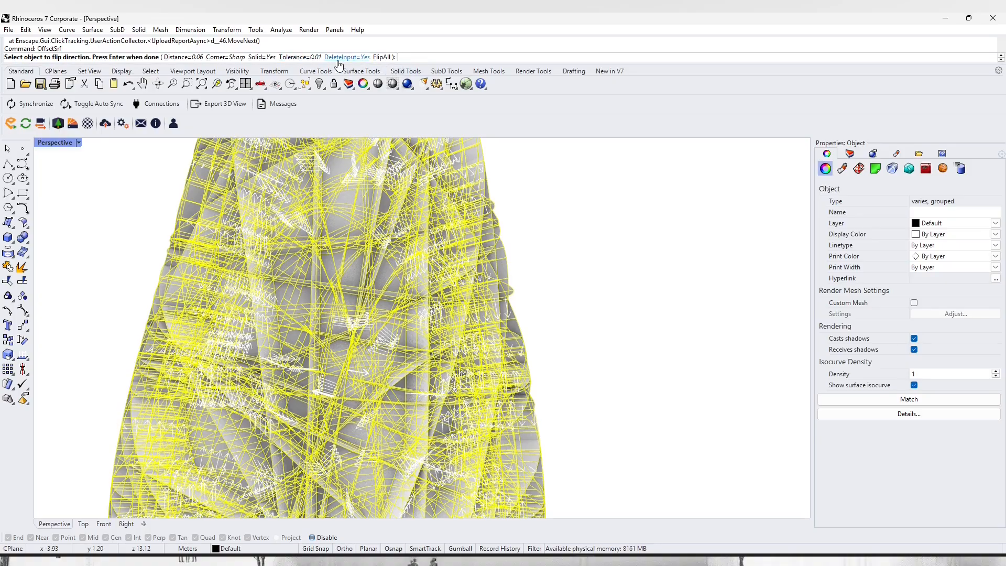
{"action": "left_click", "coordinate": [380, 58]}
{"action": "left_click", "coordinate": [380, 59]}
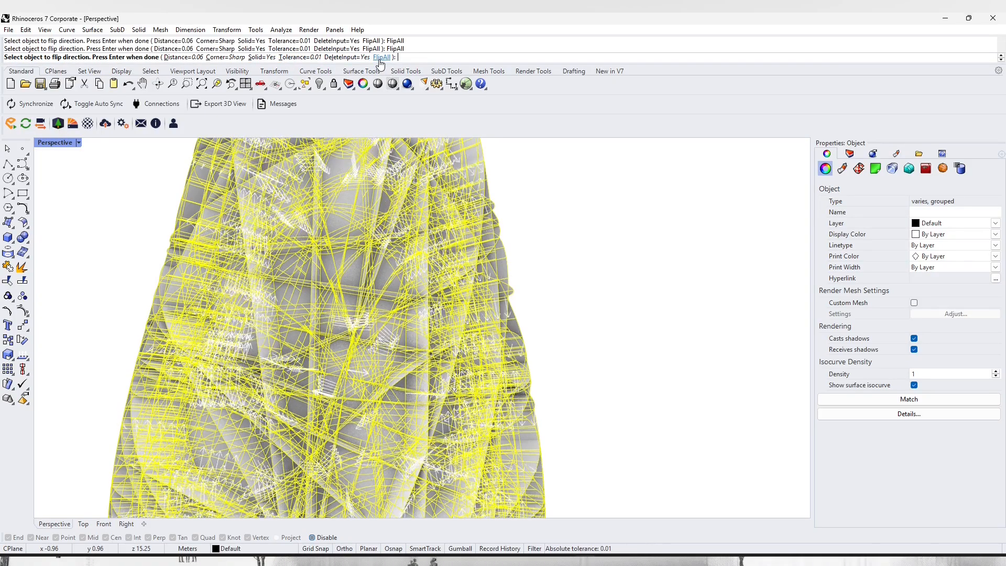
{"action": "left_click", "coordinate": [184, 57]}
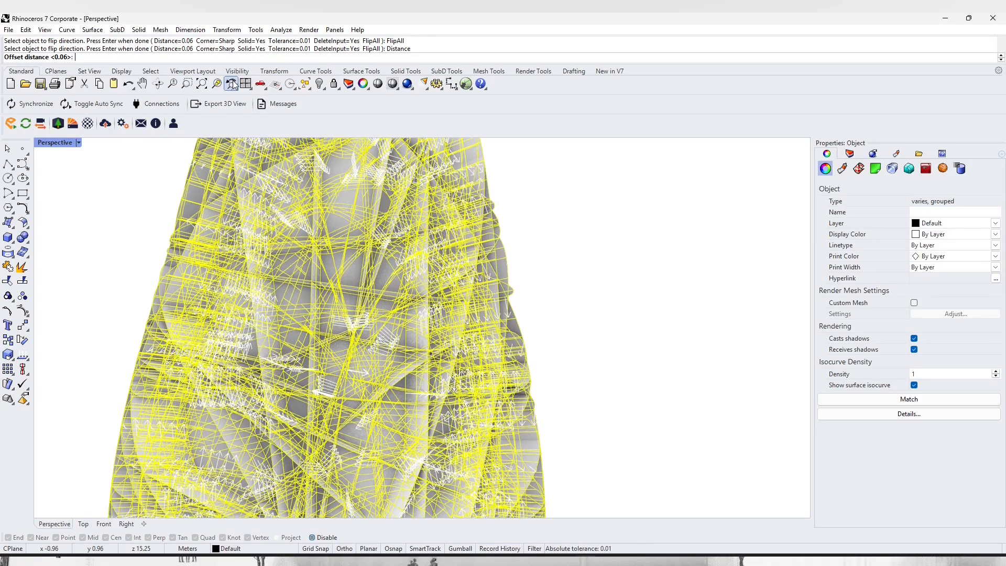
{"action": "key", "text": "Return"}
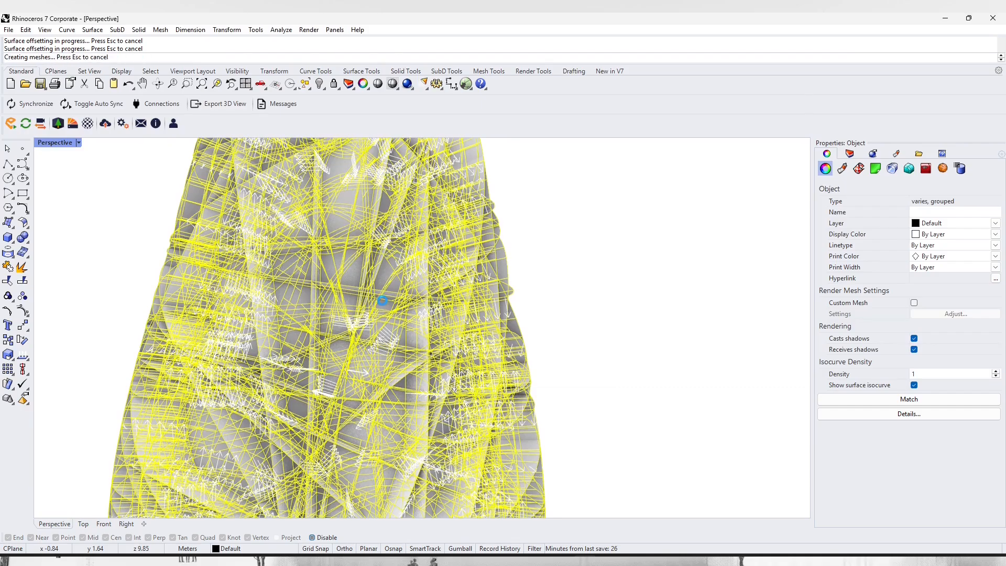
- Inspect the bands thickened at 0.06 up close and delete them from the Rhino model
{"action": "left_click", "coordinate": [519, 265]}
{"action": "scroll", "coordinate": [461, 360], "scroll_direction": "down", "scroll_amount": 5}
{"action": "scroll", "coordinate": [455, 195], "scroll_direction": "up", "scroll_amount": 5}
{"action": "right_click_drag", "start_coordinate": [461, 361], "coordinate": [373, 246]}
{"action": "left_click", "coordinate": [372, 246]}
{"action": "key", "text": "Delete"}
- Switch back to Grasshopper and bake the white ruled bands from the Custom Preview component
{"action": "left_click", "coordinate": [466, 84]}
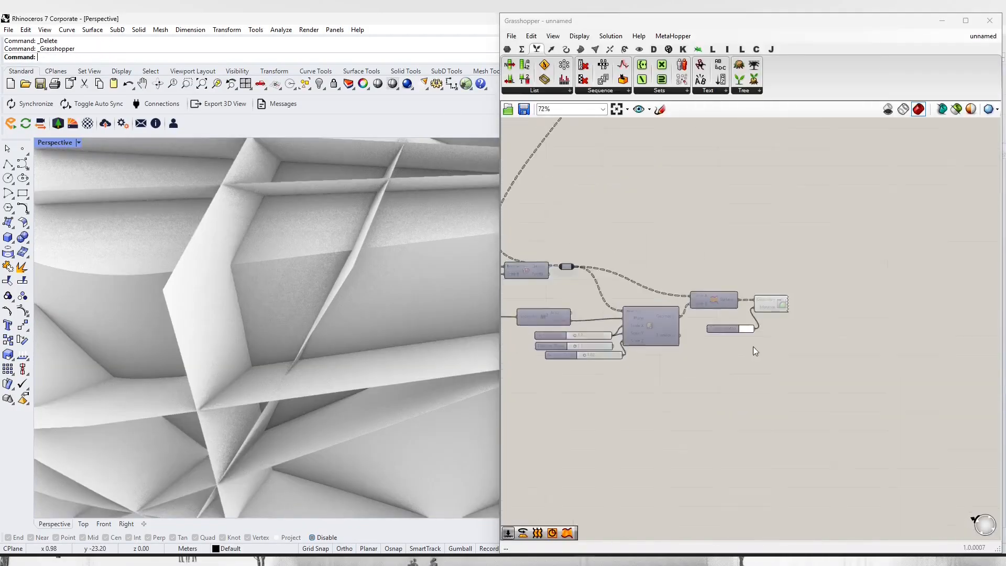
{"action": "right_click", "coordinate": [764, 291]}
{"action": "left_click", "coordinate": [787, 356]}
{"action": "left_click", "coordinate": [822, 410]}
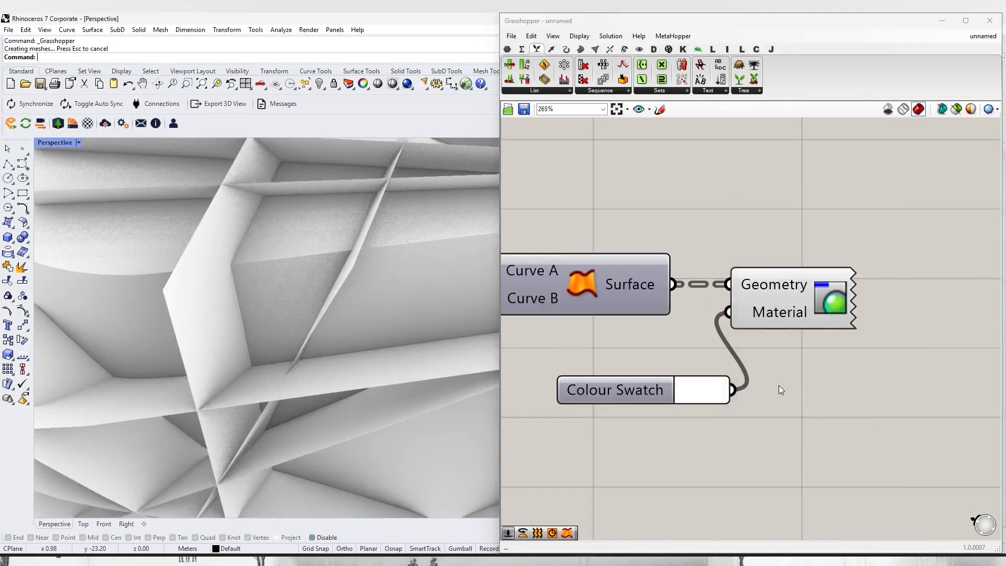
- Thicken the baked bands with OffsetSrf at a distance of 0.03, with Solid and DeleteInput set to Yes
{"action": "type", "text": "Offset"}
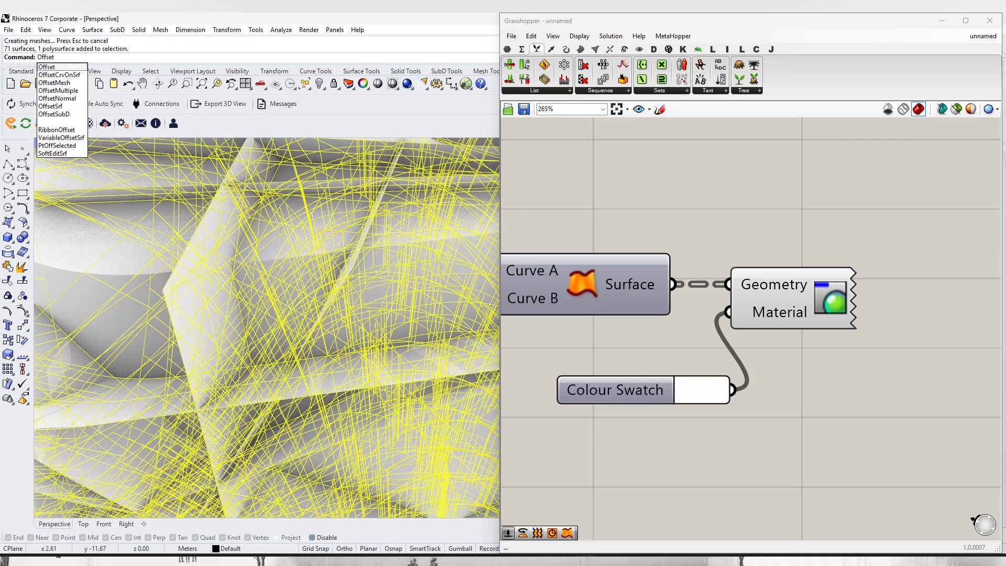
{"action": "left_click", "coordinate": [81, 107]}
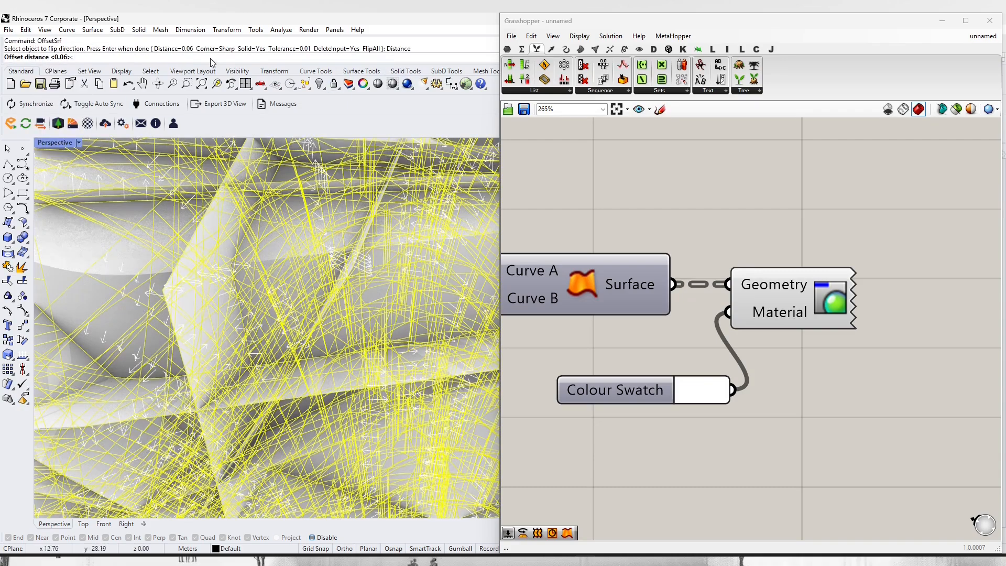
{"action": "type", "text": "0.03"}
{"action": "key", "text": "Return"}
{"action": "right_click", "coordinate": [322, 192]}
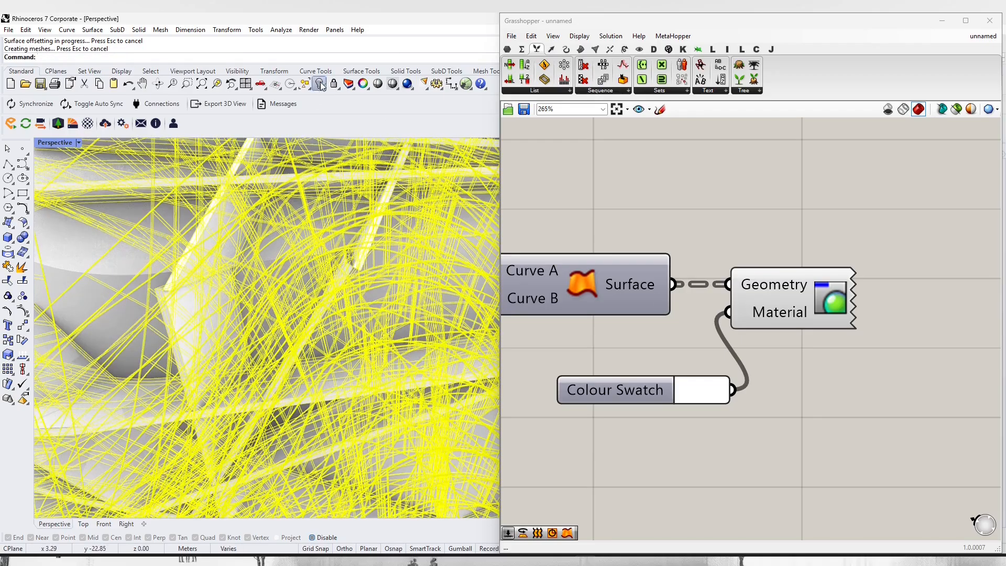
- Hide the newly thickened bands in Rhino and select the tower surfaces still showing behind them
{"action": "left_click", "coordinate": [320, 82]}
{"action": "scroll", "coordinate": [248, 356], "scroll_direction": "down", "scroll_amount": 10}
{"action": "left_click", "coordinate": [246, 359]}
{"action": "scroll", "coordinate": [227, 346], "scroll_direction": "up", "scroll_amount": 7}
{"action": "left_click", "coordinate": [225, 345]}
{"action": "scroll", "coordinate": [792, 293], "scroll_direction": "up", "scroll_amount": 2}
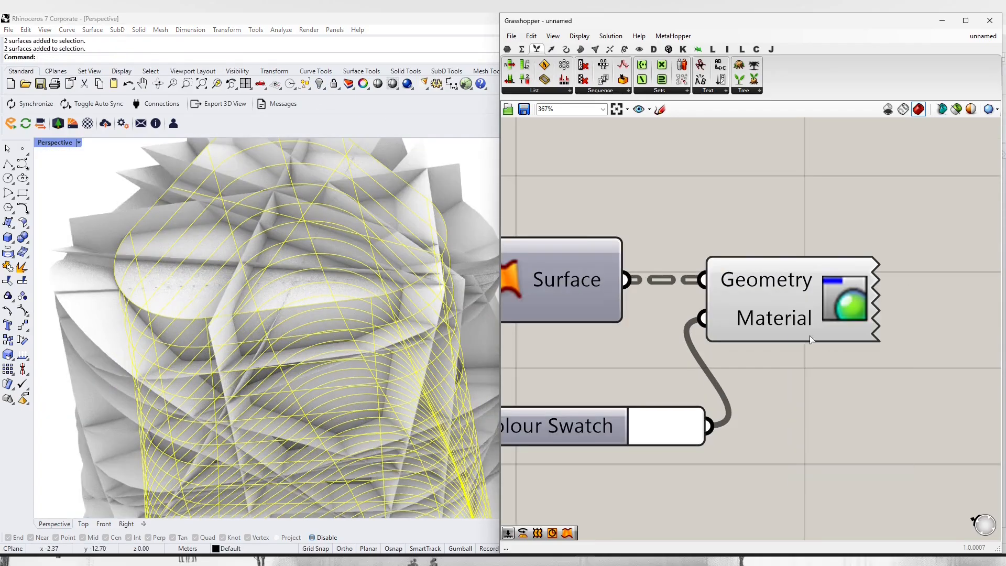
- Bake another copy of the ruled bands from the Custom Preview component
{"action": "right_click", "coordinate": [737, 303]}
{"action": "left_click", "coordinate": [783, 340]}
{"action": "left_click", "coordinate": [789, 365]}
{"action": "left_click", "coordinate": [824, 401]}
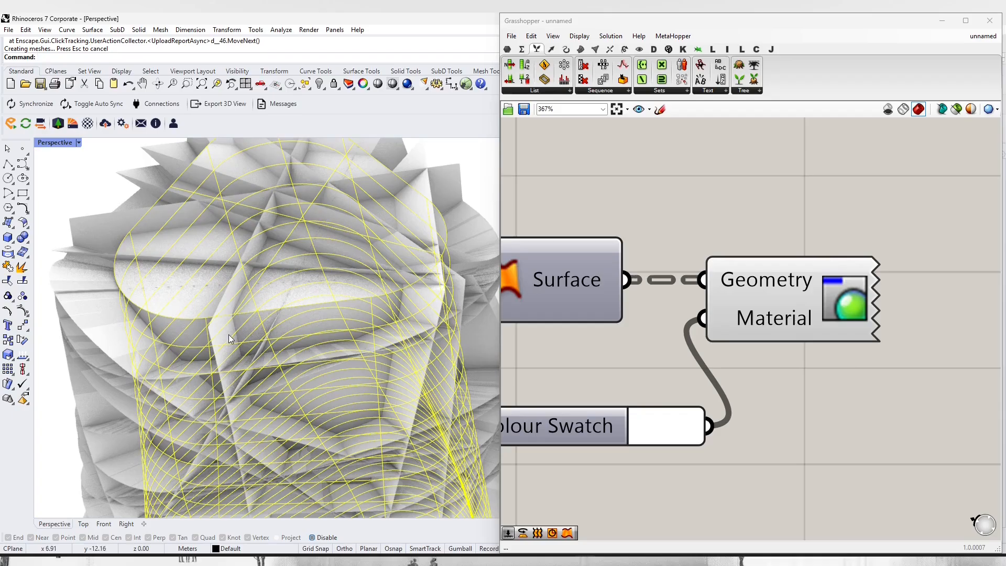
- Select the freshly baked bands and repeat OffsetSrf on them at 0.03, with Solid and DeleteInput set to Yes
{"action": "scroll", "coordinate": [229, 335], "scroll_direction": "up", "scroll_amount": 9}
{"action": "left_click", "coordinate": [229, 334]}
{"action": "scroll", "coordinate": [288, 265], "scroll_direction": "down", "scroll_amount": 12}
{"action": "key", "text": "Return"}
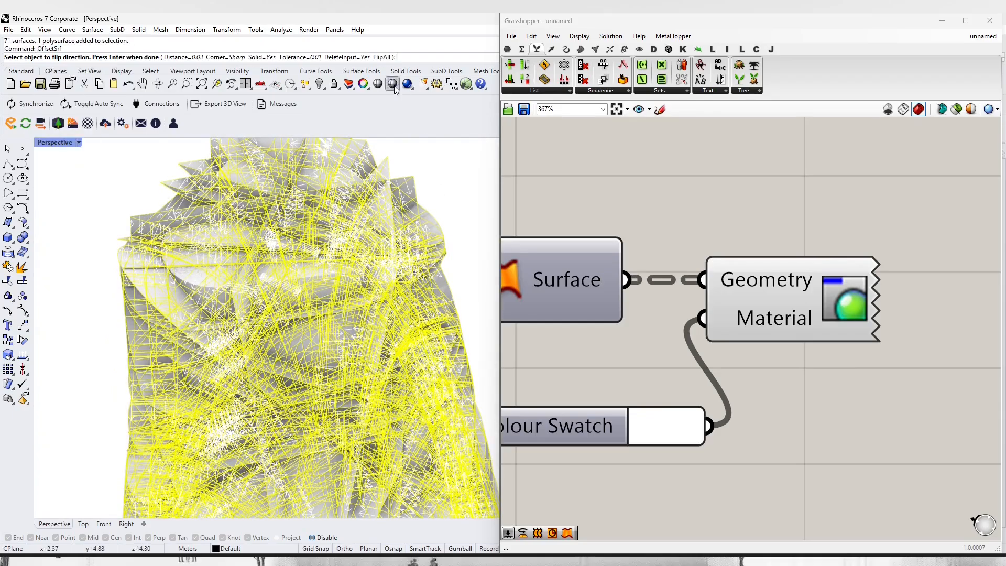
{"action": "key", "text": "Return"}
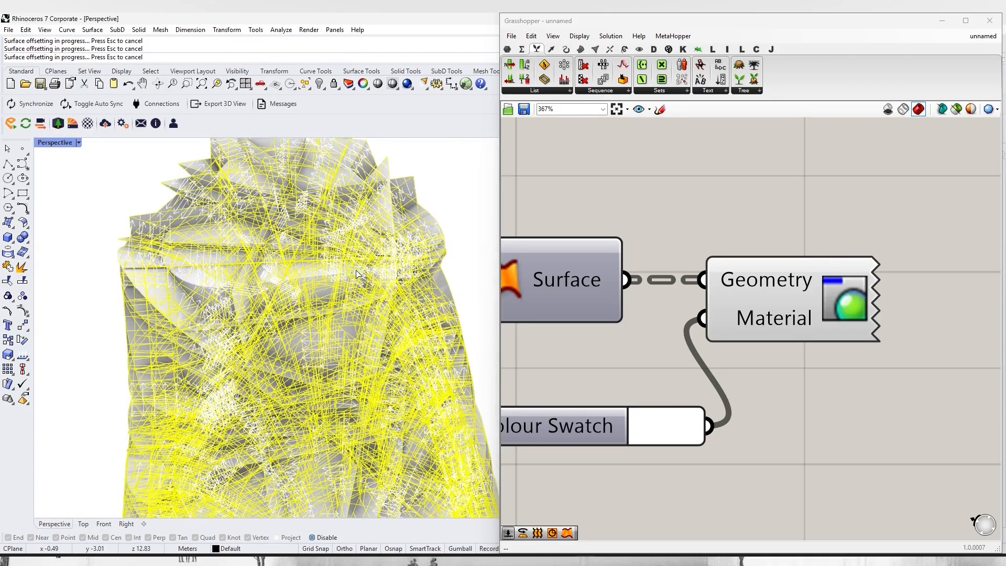